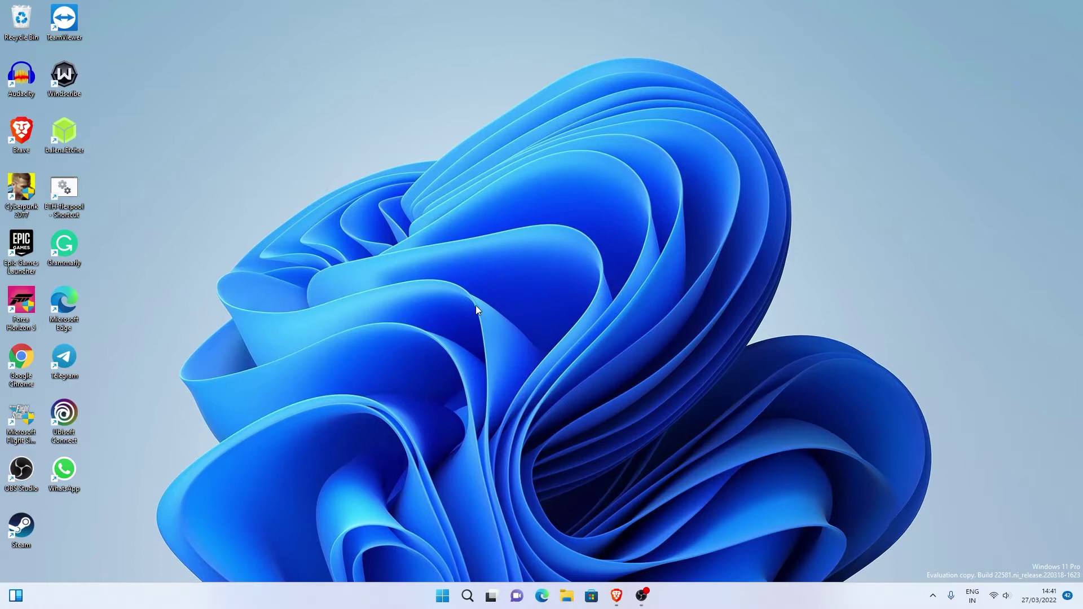
Step: Open Google Chrome, go to hiveon.com/os/ and close the support chat window
double_click(31, 353)
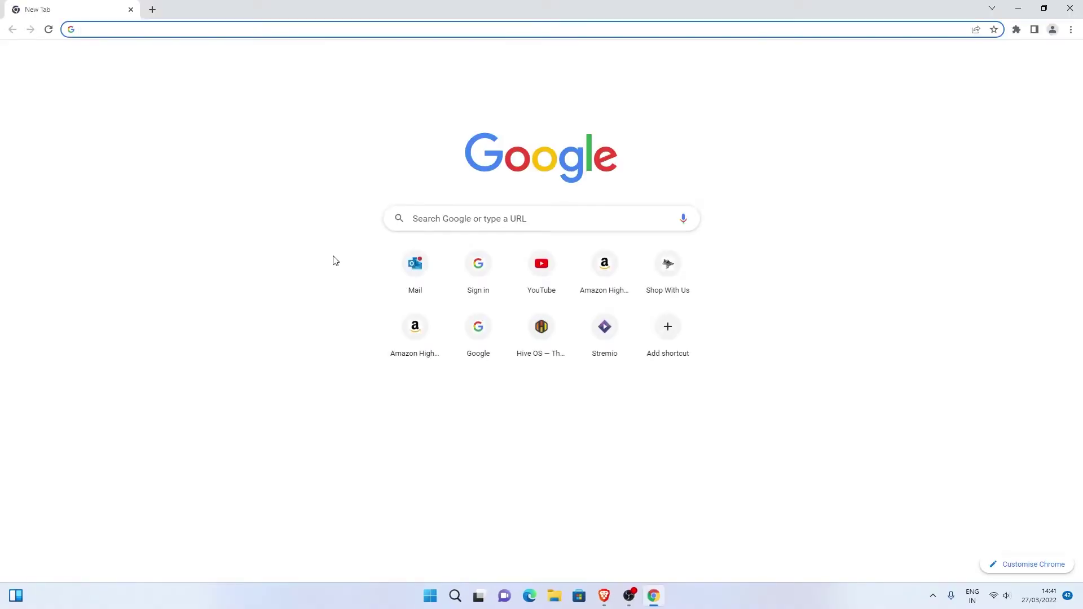
type("hiveon.com/os/")
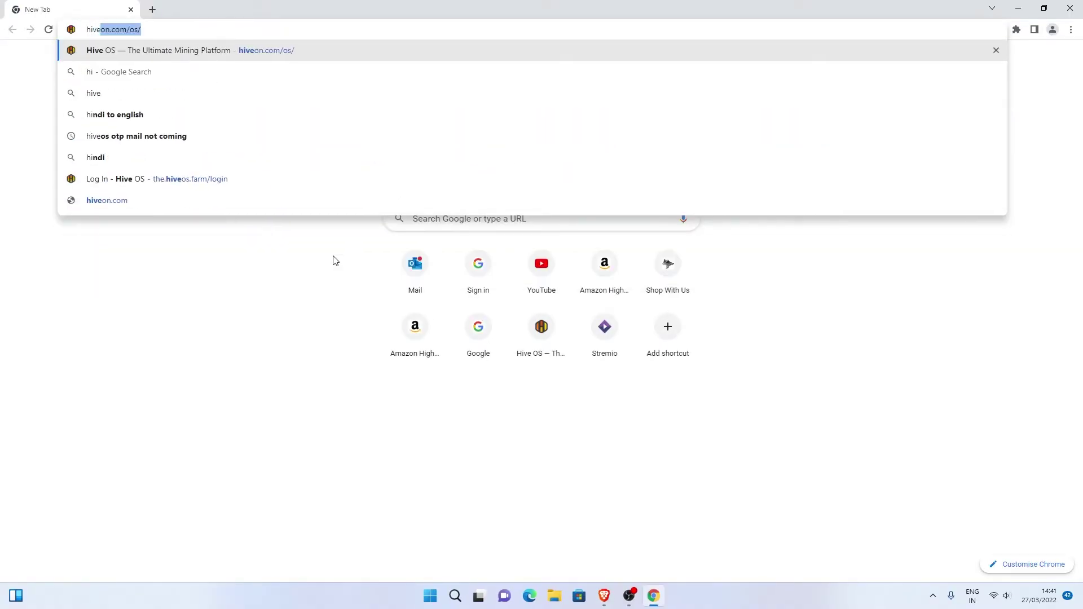
left_click(307, 50)
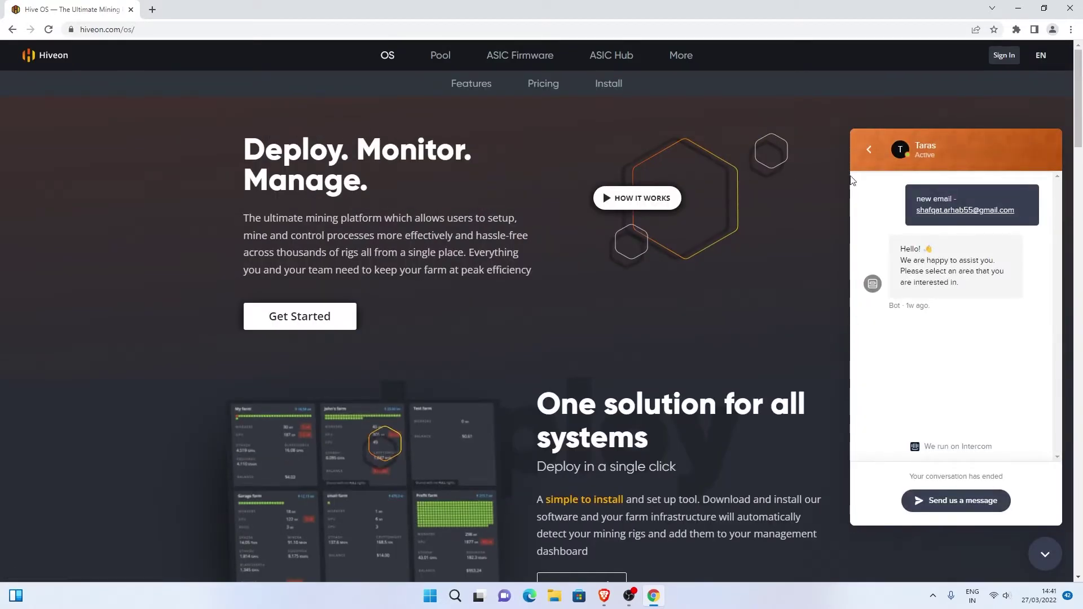
left_click(869, 148)
left_click(1043, 550)
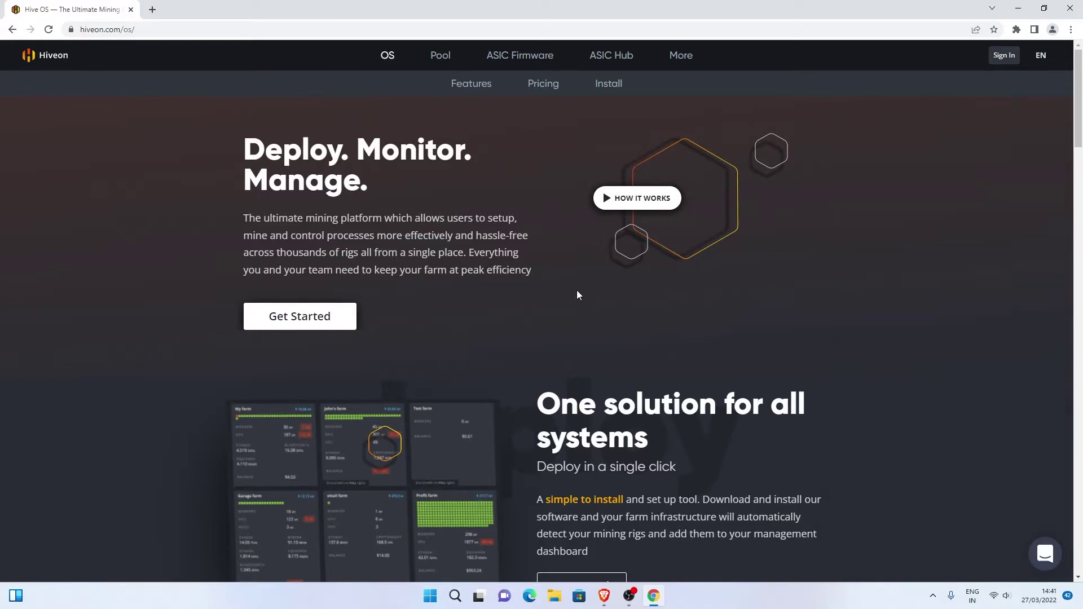
Step: Look through the Hive OS overview page from its features to the testimonials, and check the site's web address
scroll(577, 289, "down", 13)
scroll(591, 293, "down", 3)
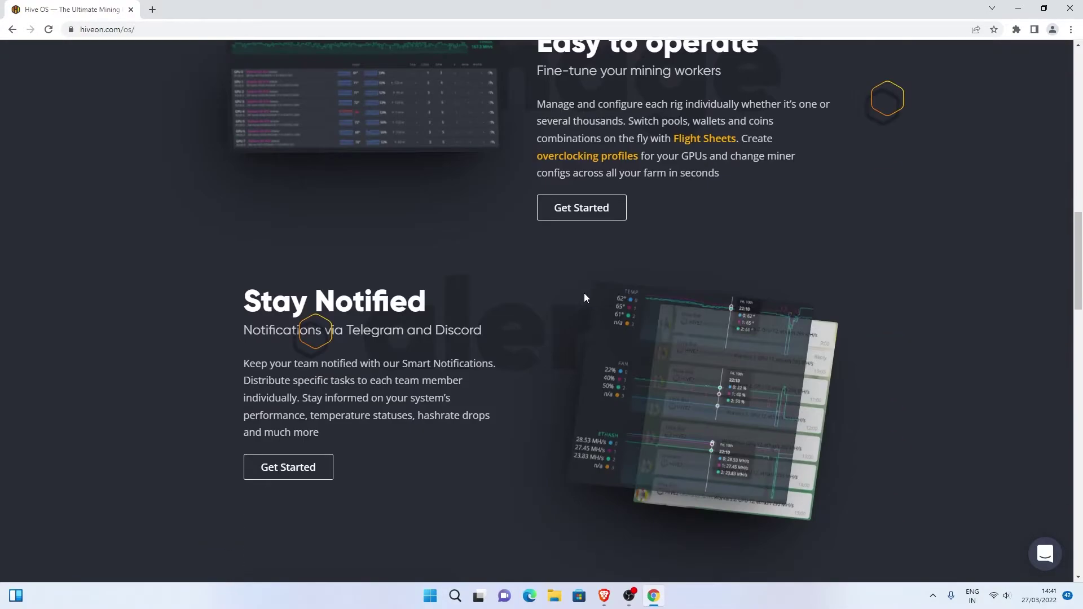
scroll(582, 297, "down", 14)
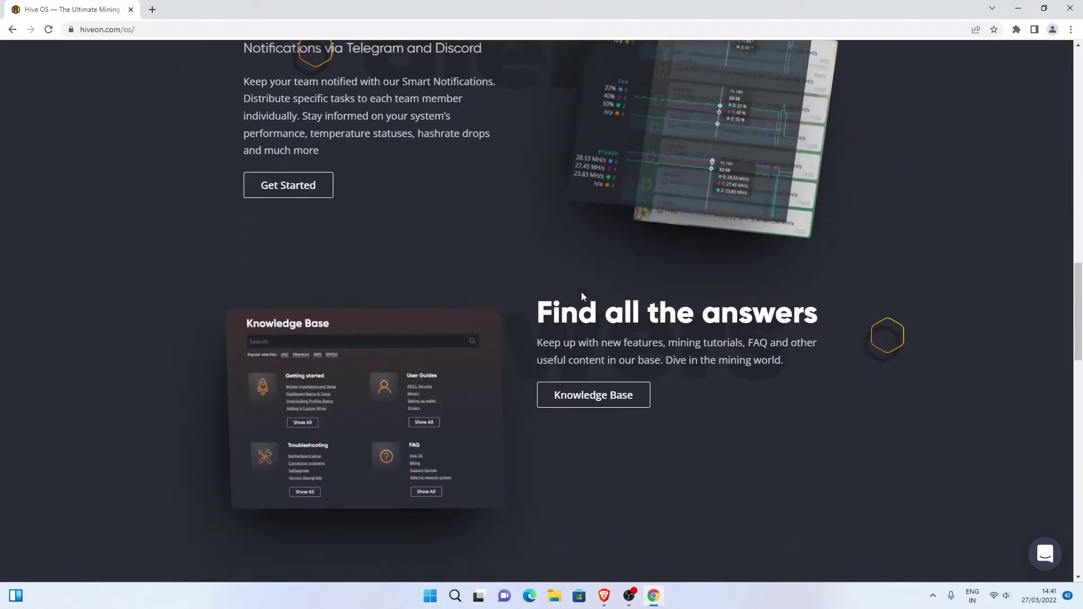
scroll(582, 296, "down", 10)
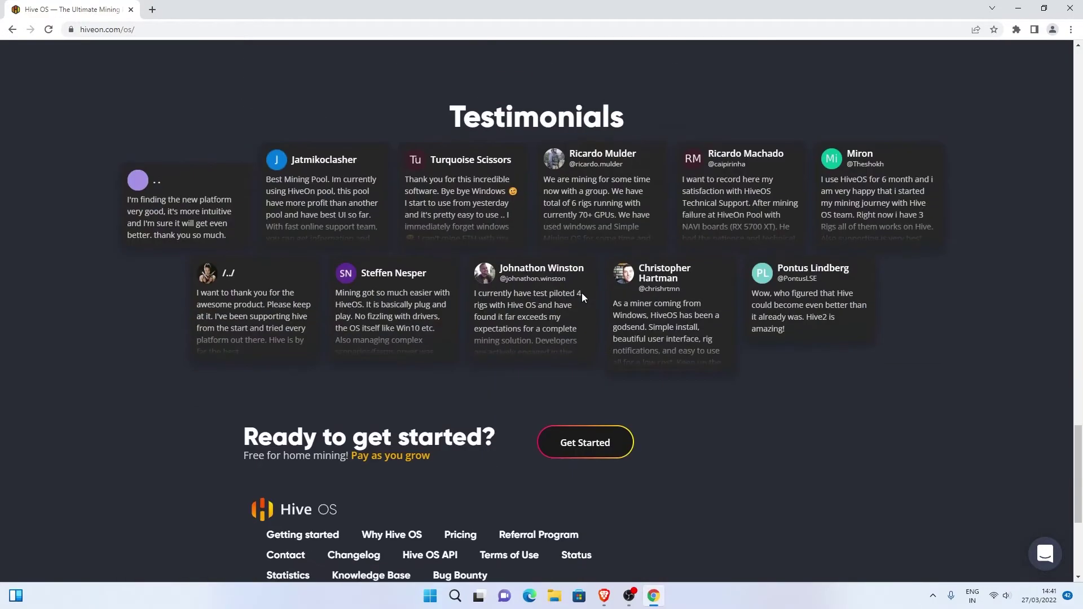
scroll(792, 321, "up", 20)
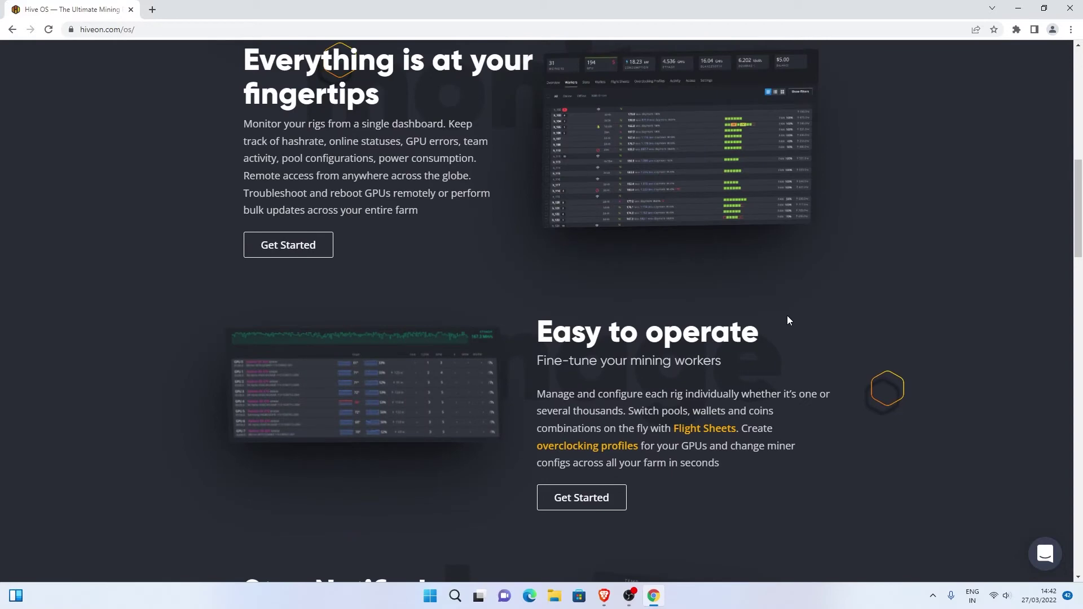
scroll(788, 320, "up", 4)
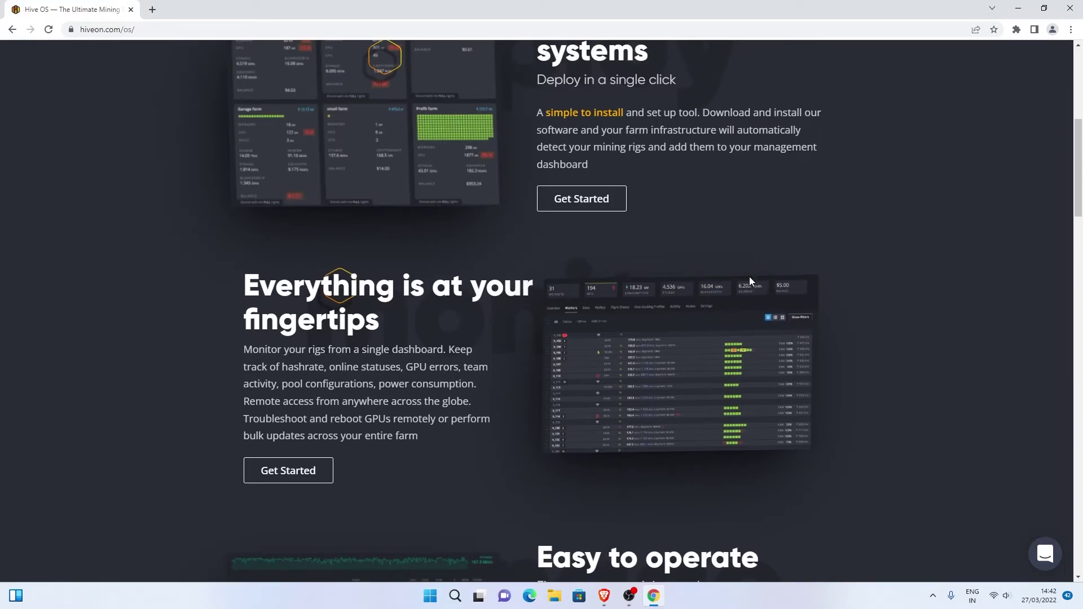
scroll(749, 281, "up", 7)
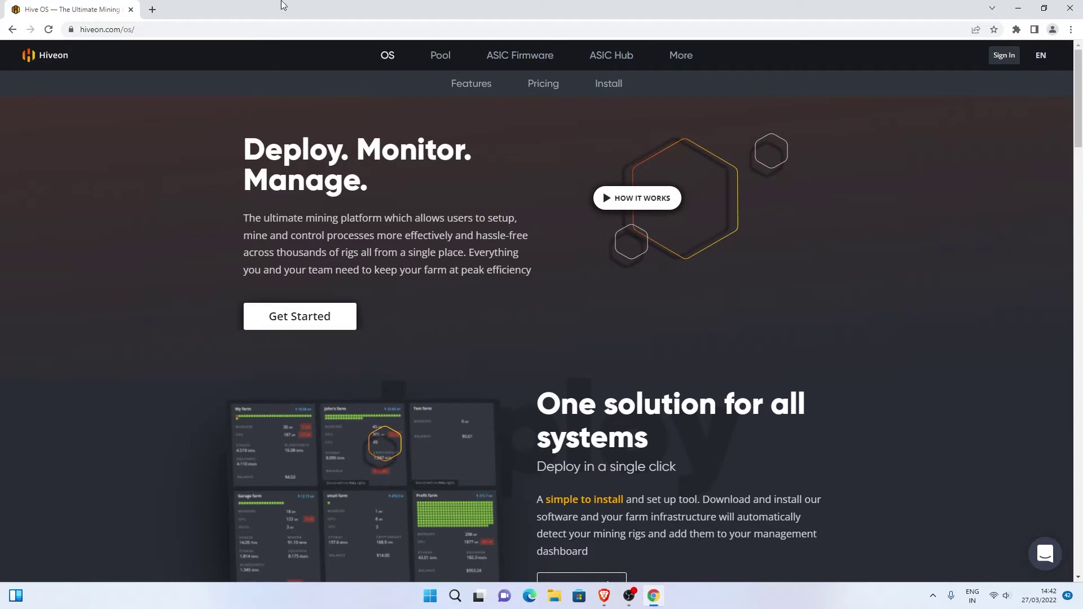
left_click(92, 31)
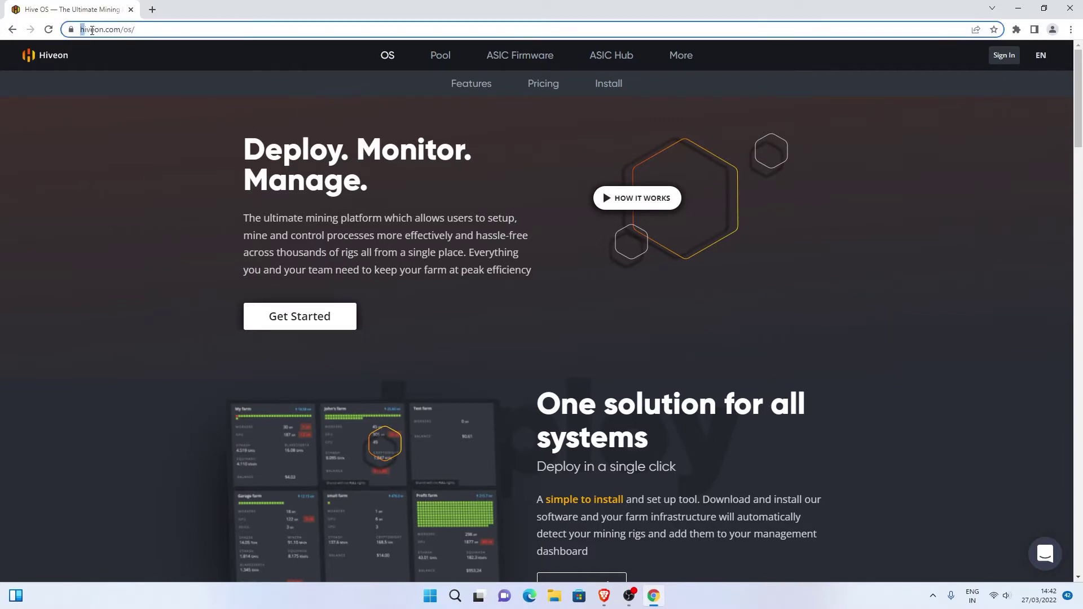
left_click(234, 182)
left_click(91, 31)
left_click(147, 212)
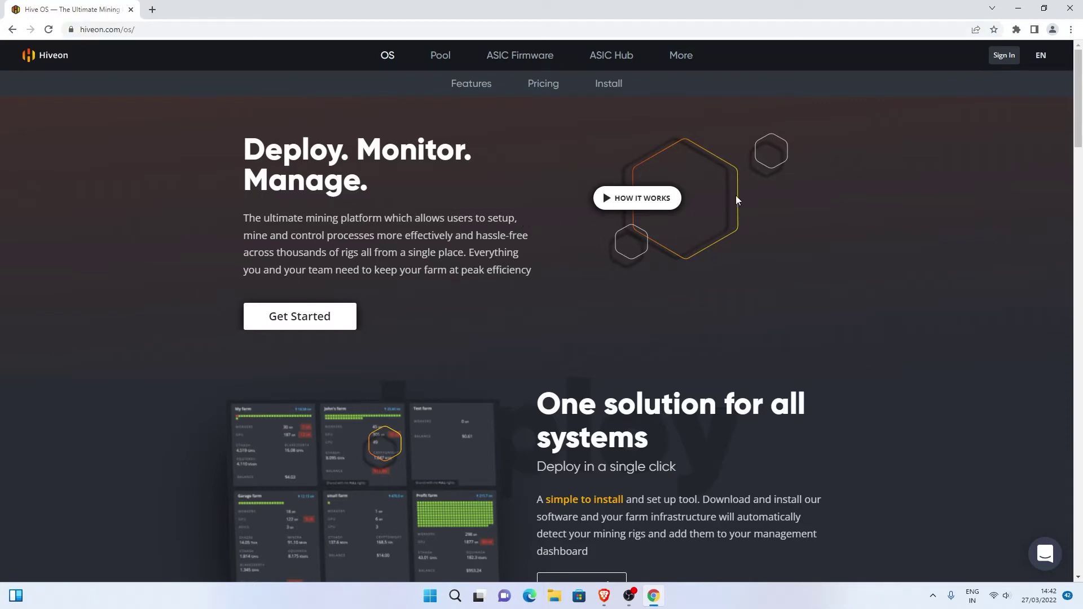
Step: View the Hive OS account login page and go back to the overview page
left_click(1005, 58)
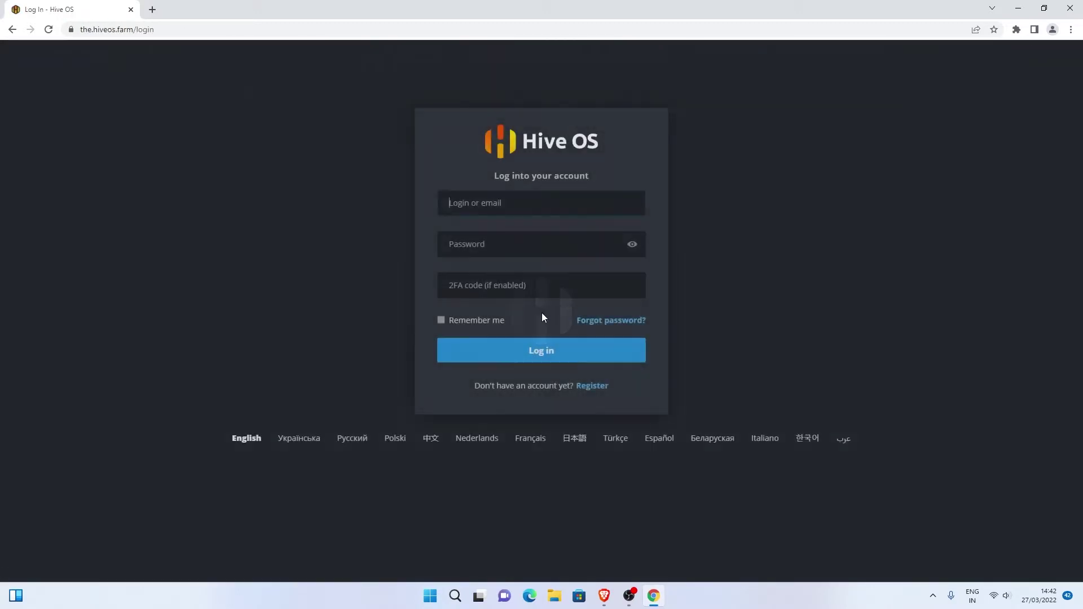
left_click(11, 29)
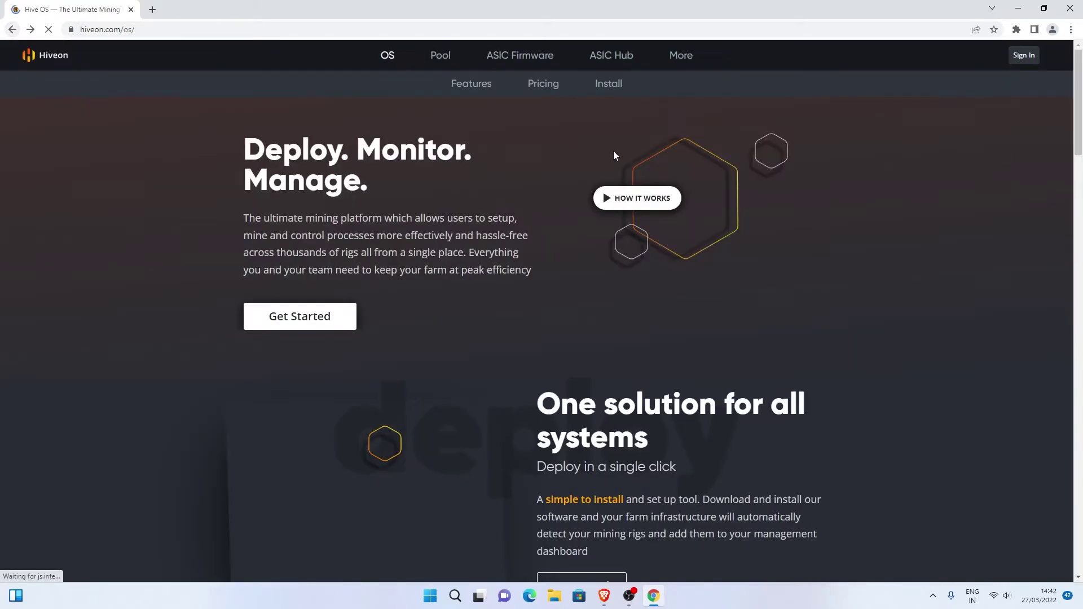
Step: Open the Hive OS Install page and find the download options for the stable GPU rig image
left_click(608, 83)
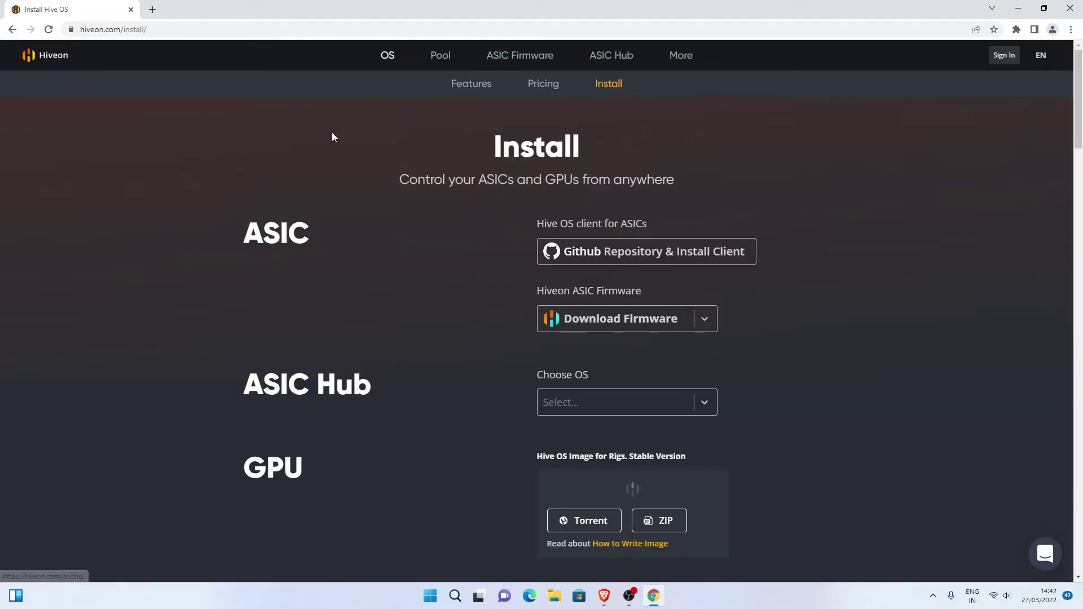
scroll(310, 164, "down", 3)
scroll(433, 259, "down", 3)
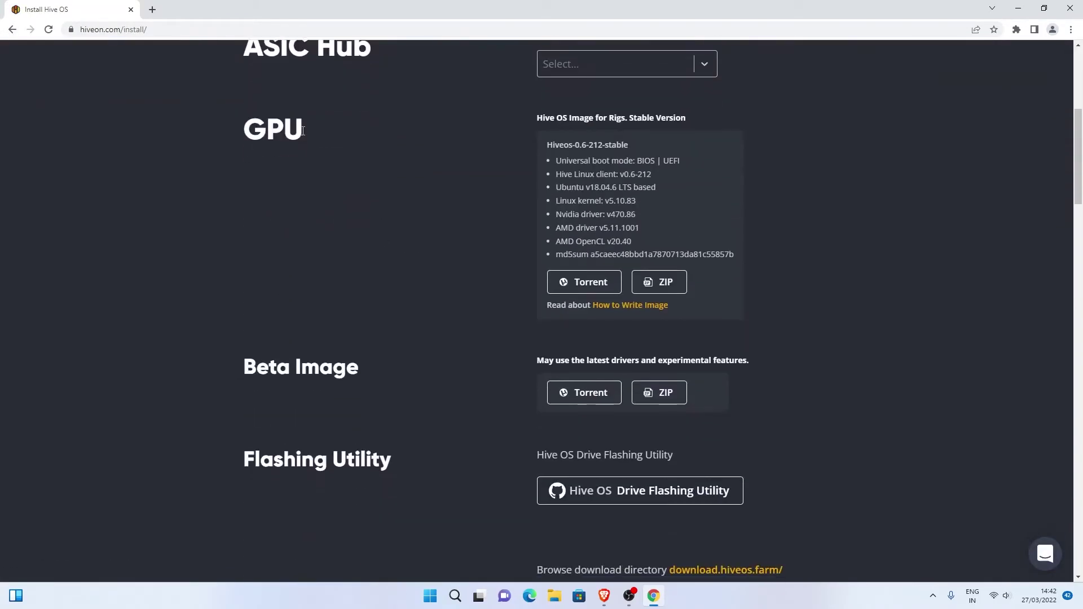
scroll(444, 161, "up", 2)
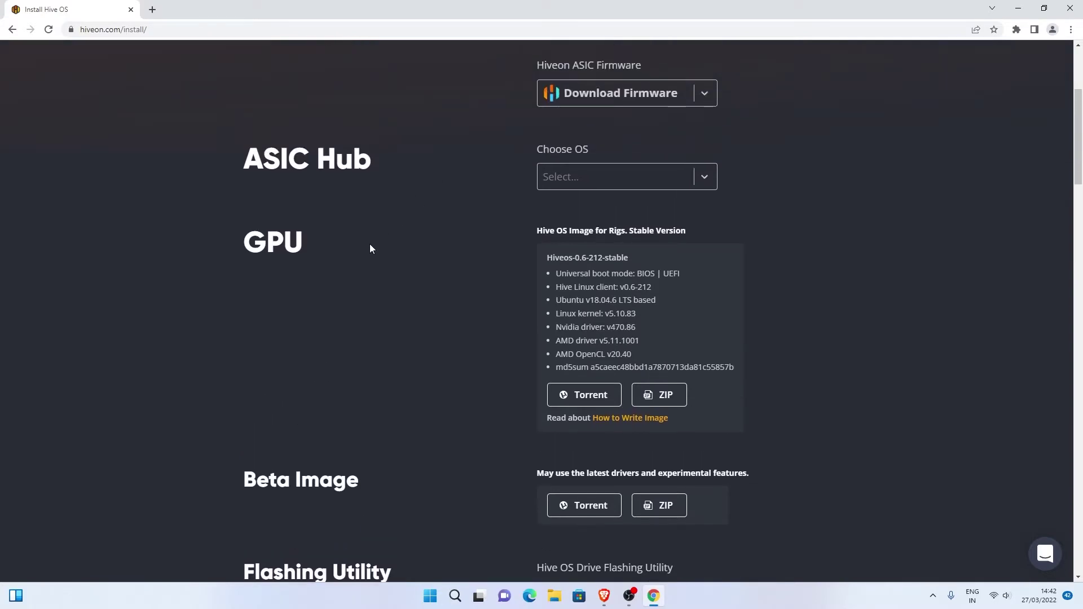
left_click_drag(557, 231, 649, 231)
scroll(627, 233, "down", 2)
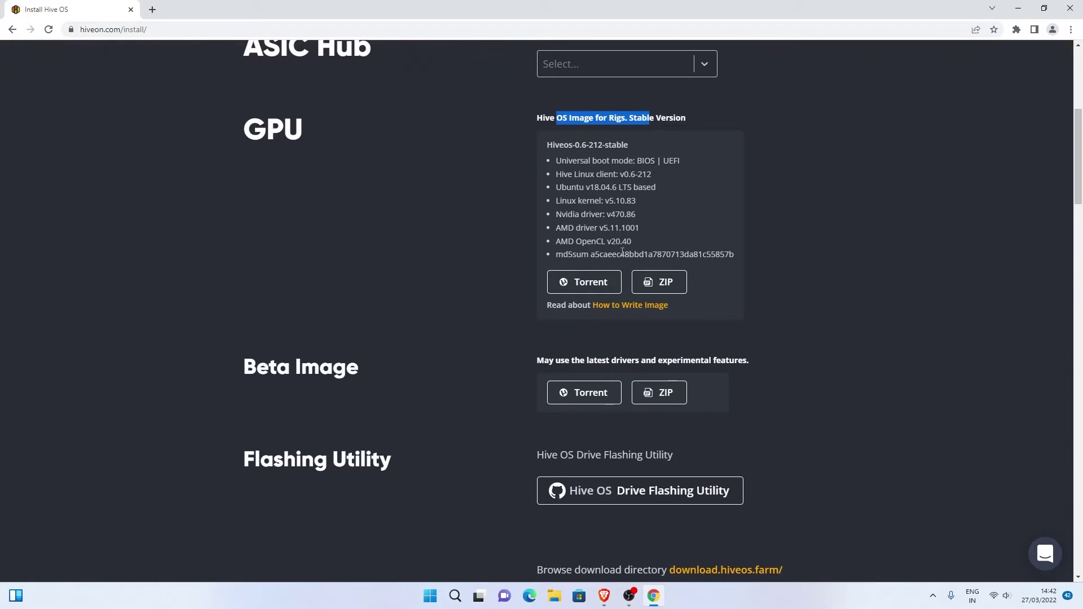
left_click(488, 253)
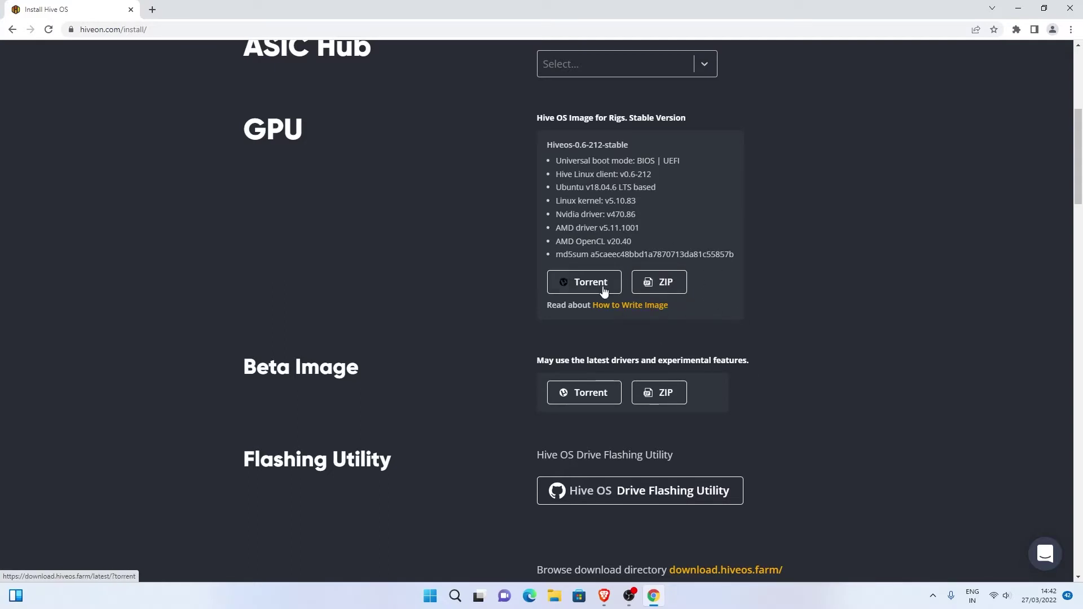
left_click(553, 597)
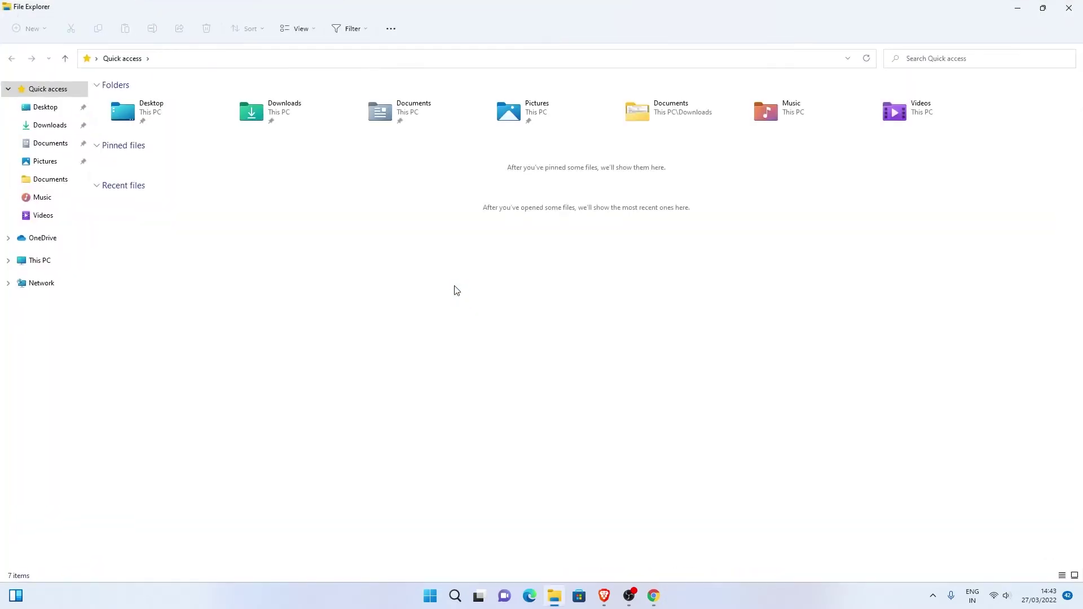
left_click(51, 179)
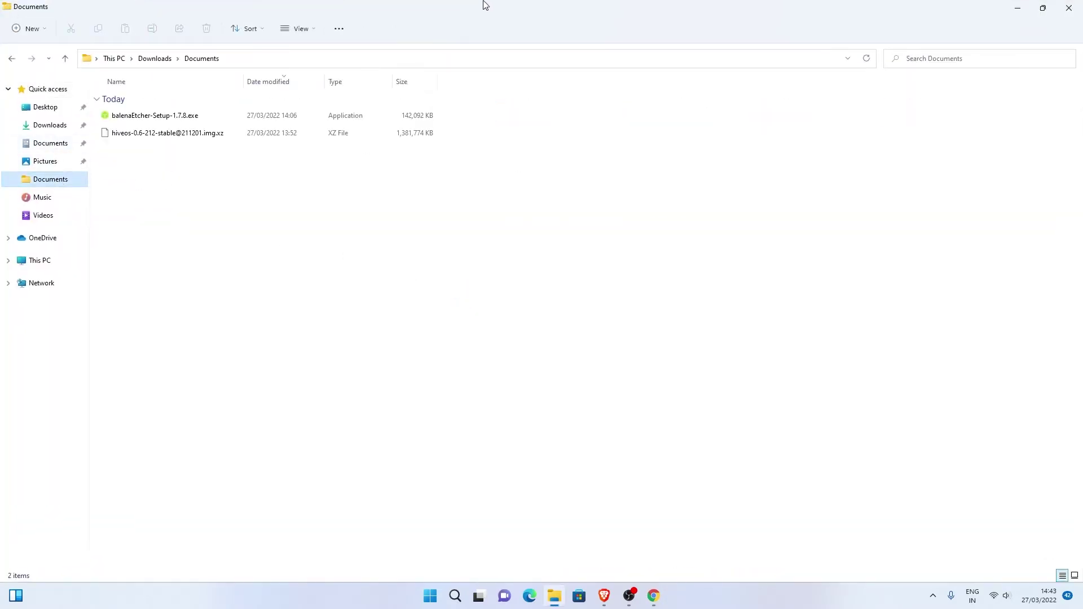
left_click_drag(481, 3, 826, 281)
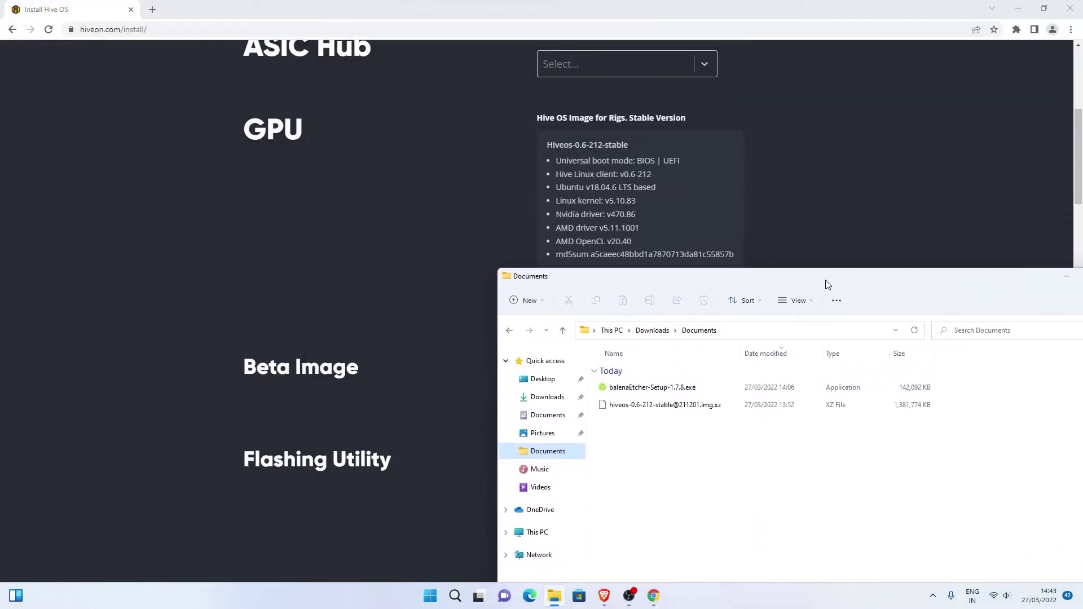
left_click(695, 408)
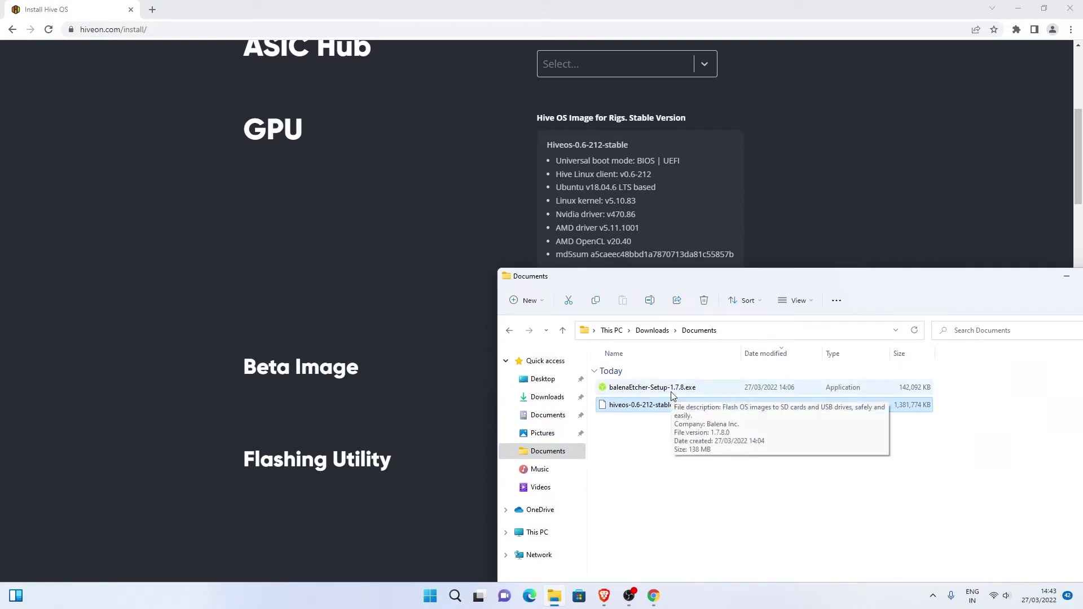
left_click_drag(732, 274, 812, 300)
left_click(522, 289)
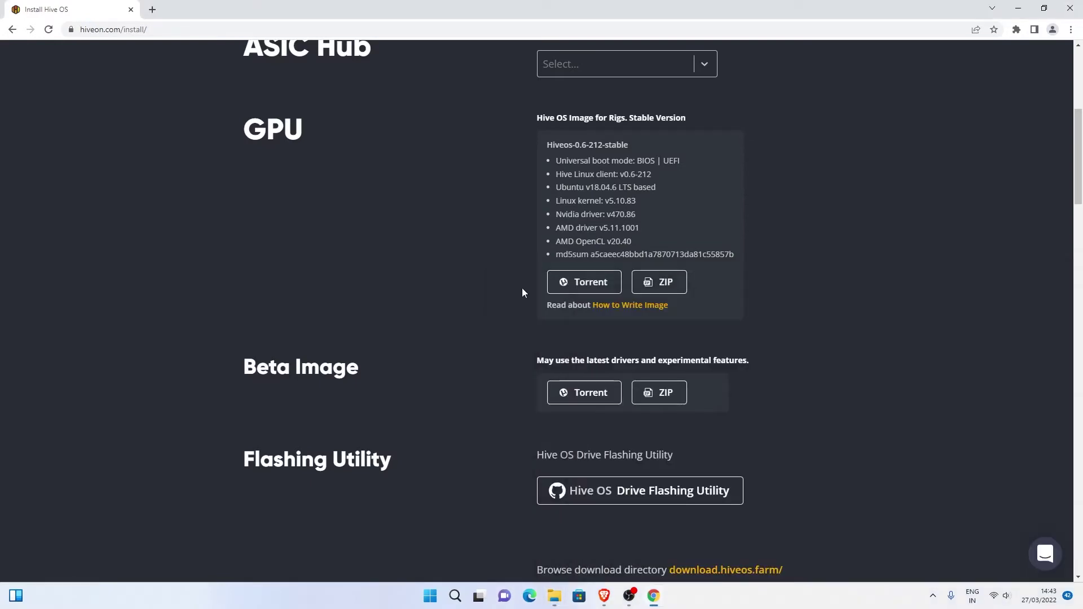
Step: Examine the Flashing Utility and Write sections of the Install page for the recommended image-writing tools
scroll(552, 277, "down", 2)
scroll(552, 276, "down", 1)
left_click_drag(318, 292, 456, 295)
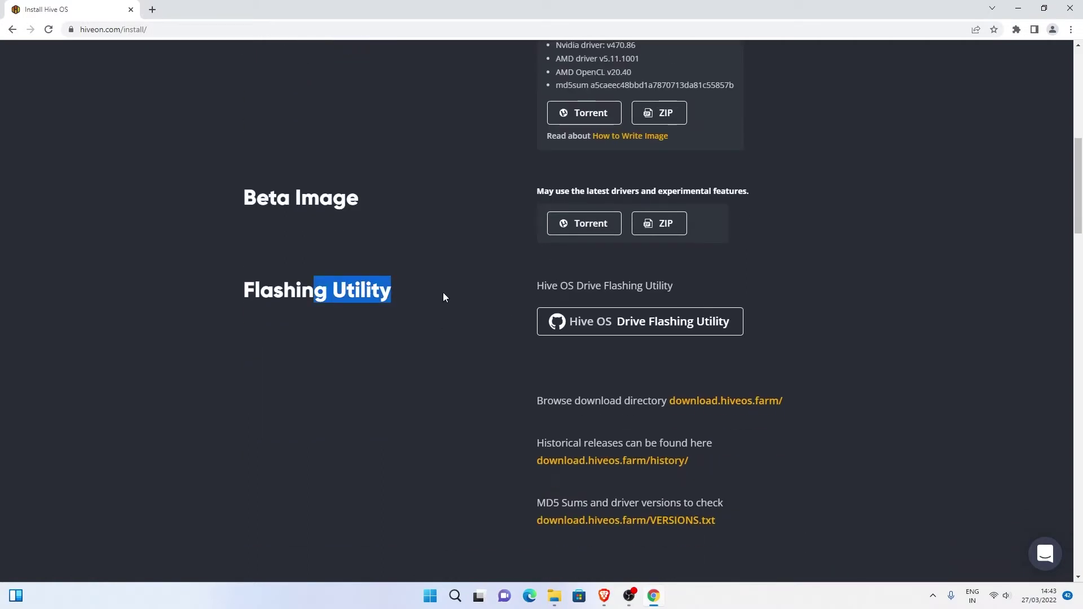
scroll(484, 316, "down", 5)
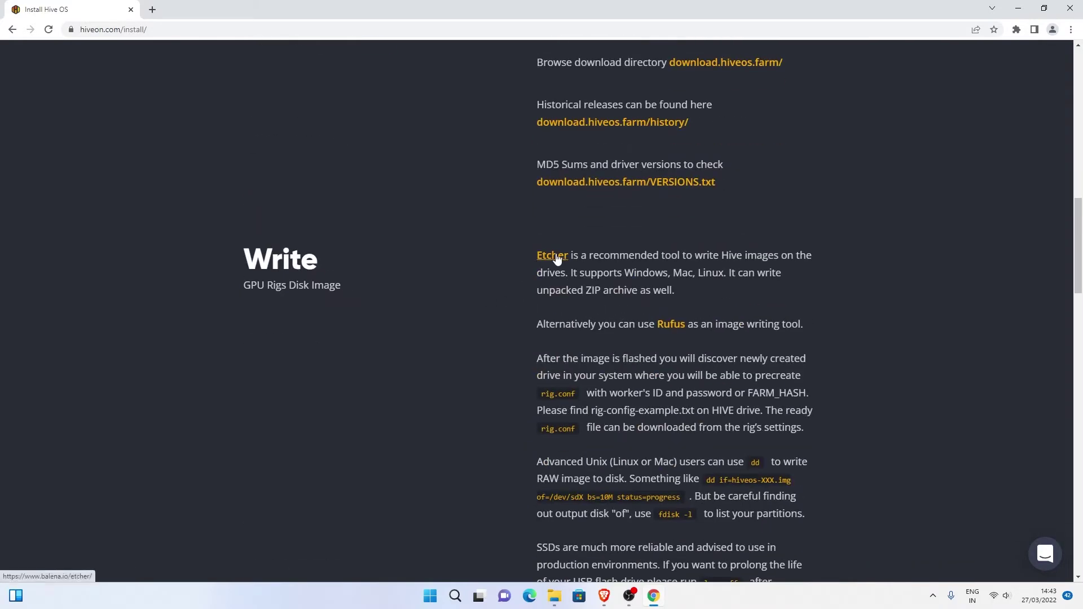
scroll(450, 274, "up", 4)
left_click_drag(279, 162, 395, 180)
scroll(512, 212, "down", 4)
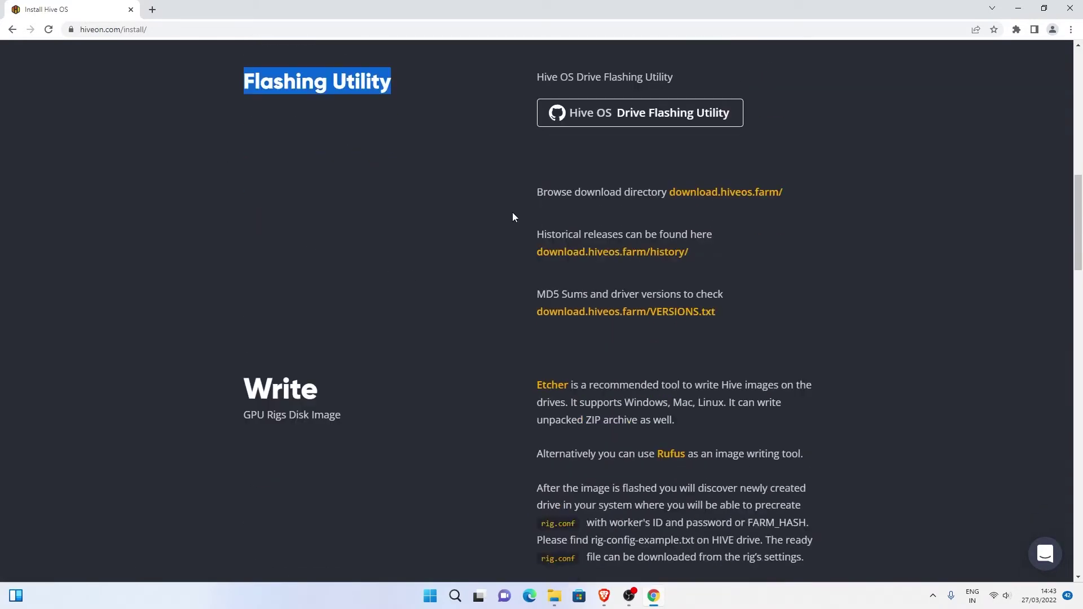
Step: Open the Etcher website linked in the Write section and close its tab again
right_click(550, 255)
left_click(478, 260)
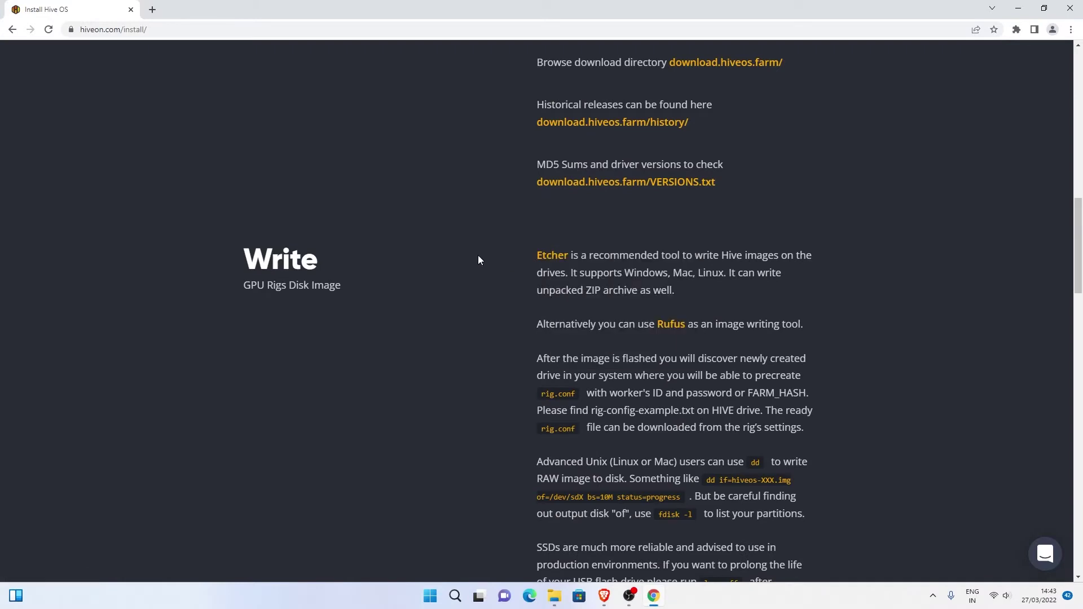
scroll(594, 266, "down", 1)
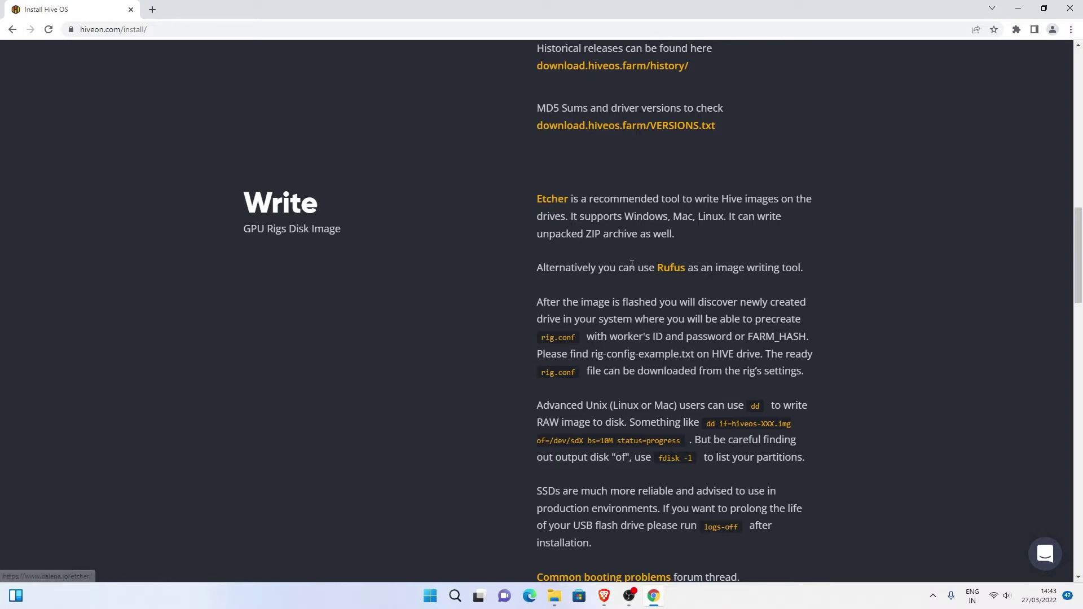
left_click(552, 201)
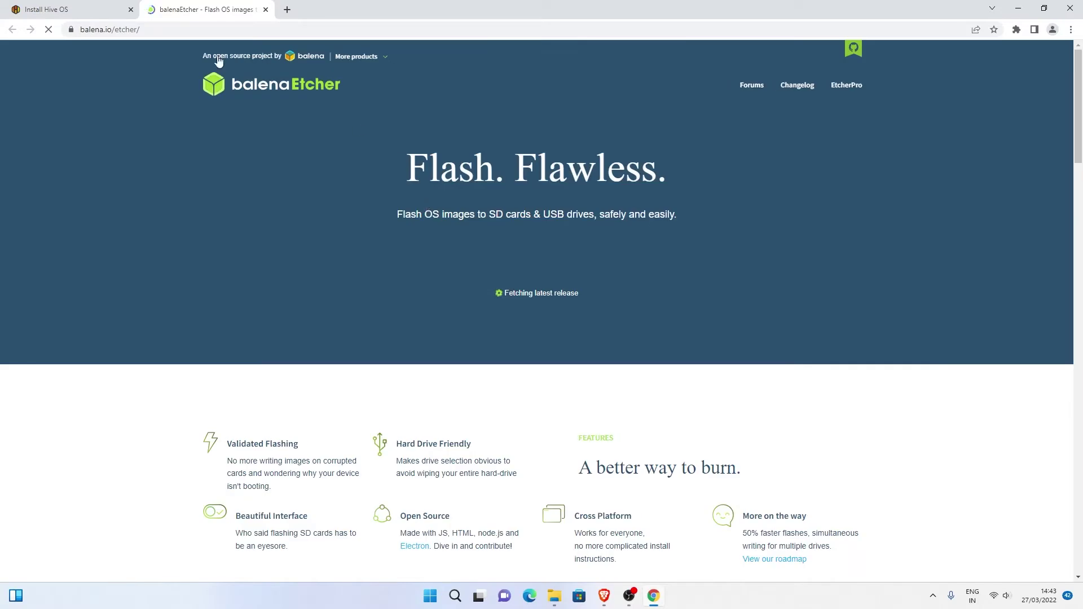
left_click(266, 10)
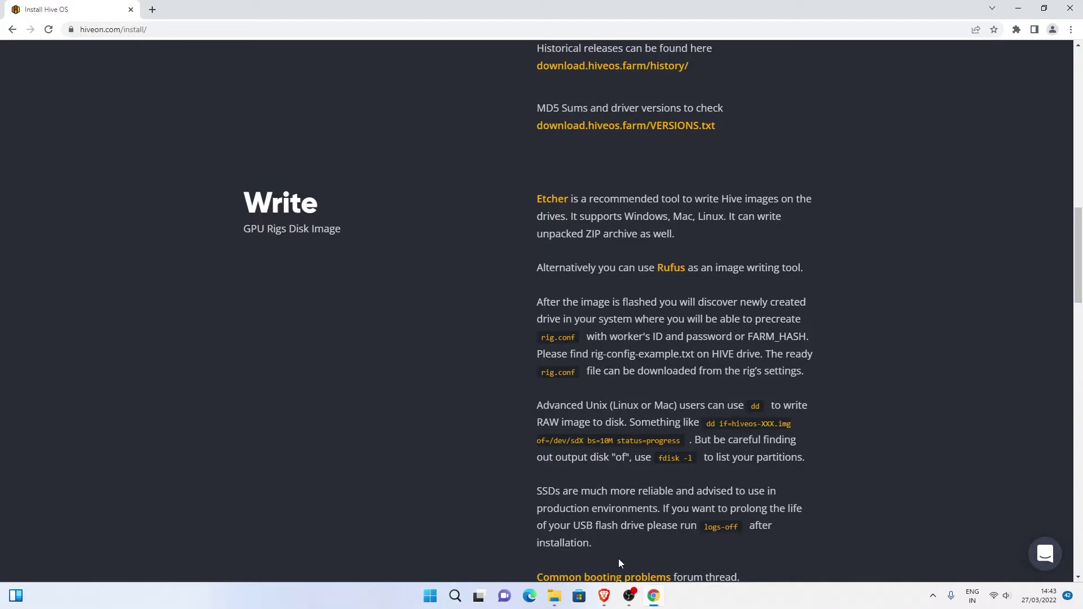
Step: Start the balenaEtcher-Setup-1.7.8.exe installer from the Documents folder and cancel it at the license agreement
left_click(555, 596)
left_click_drag(849, 301, 457, 252)
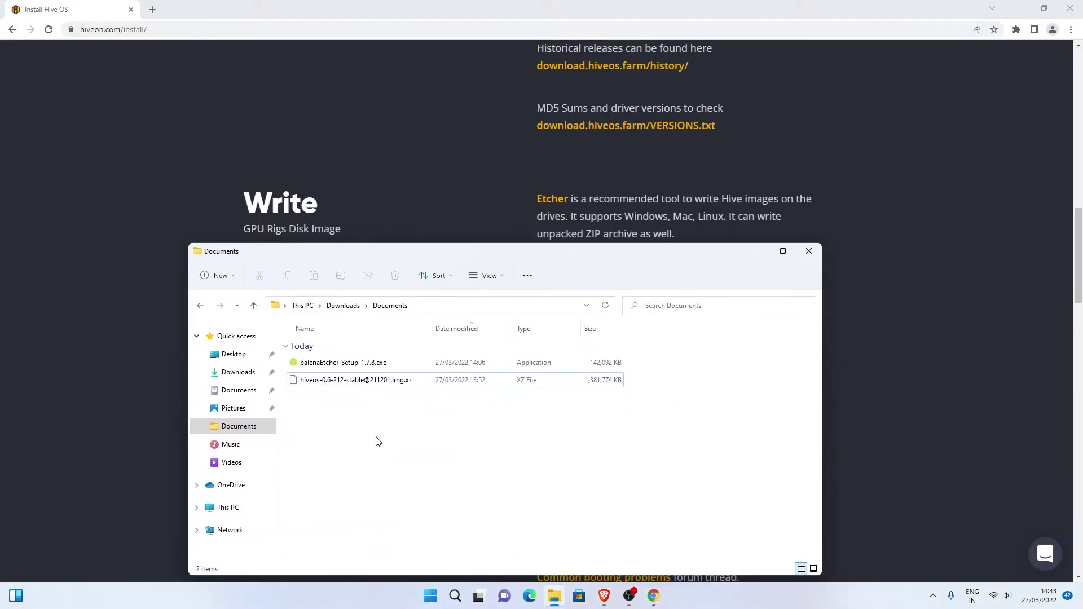
left_click(364, 368)
double_click(364, 367)
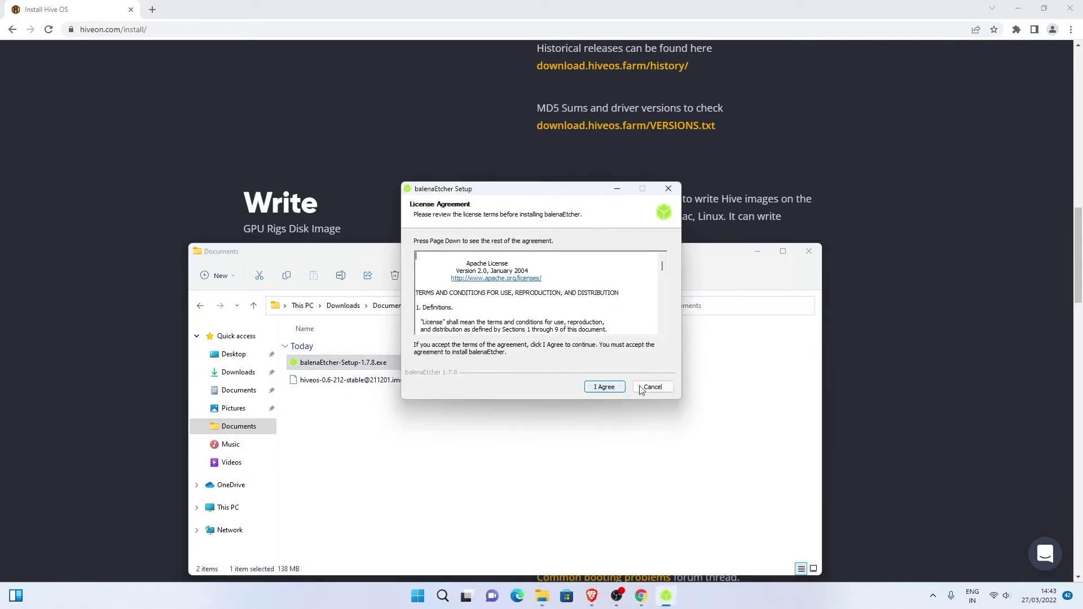
left_click(643, 389)
Step: Search the computer for the installed balenaEtcher app and launch it
key("super")
type("ba")
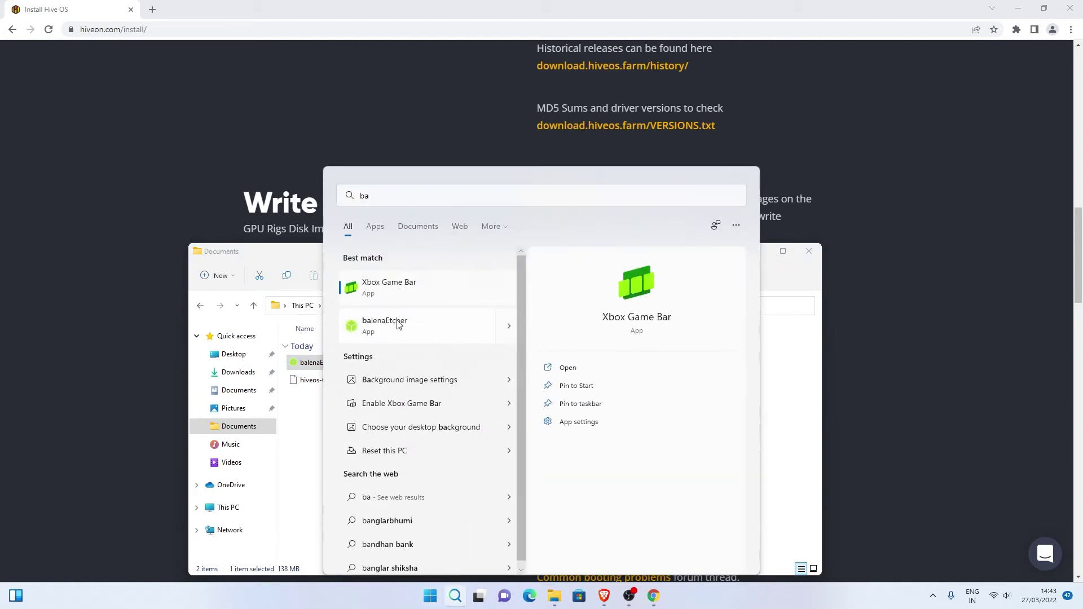
left_click(398, 323)
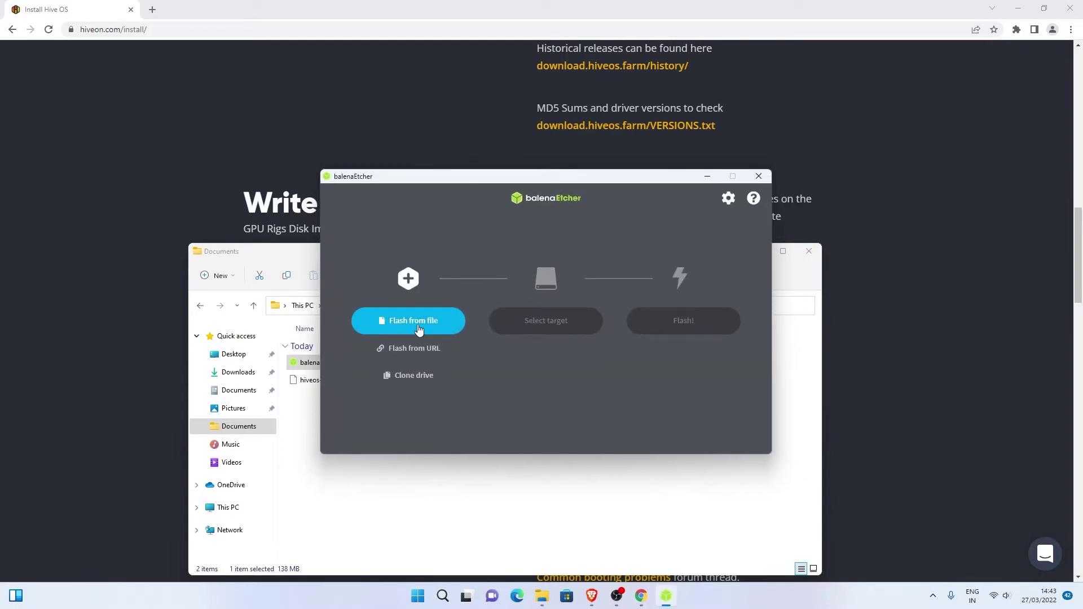
left_click(418, 329)
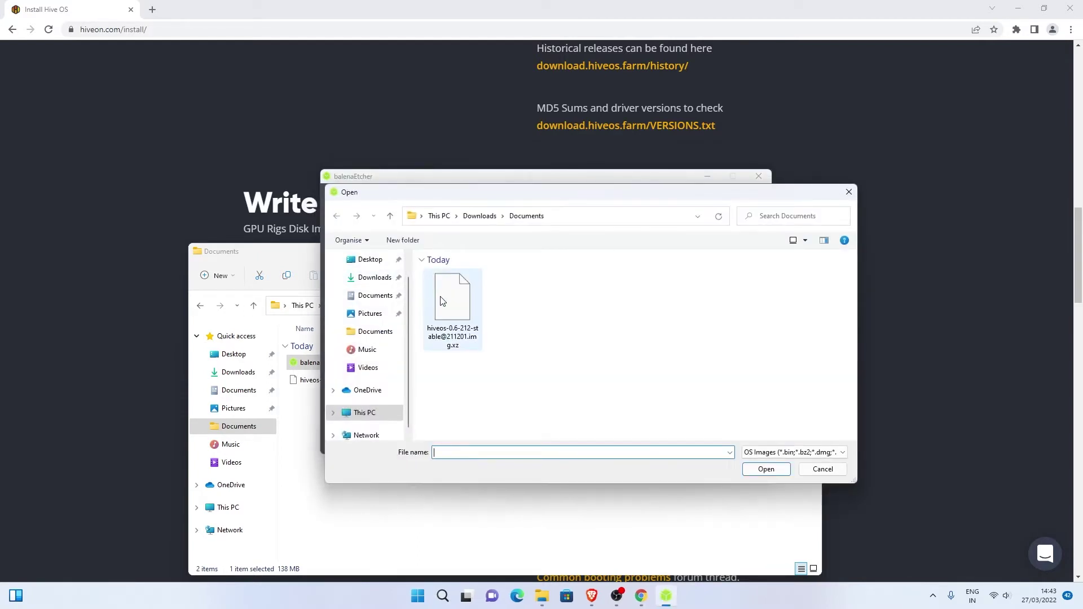
double_click(443, 301)
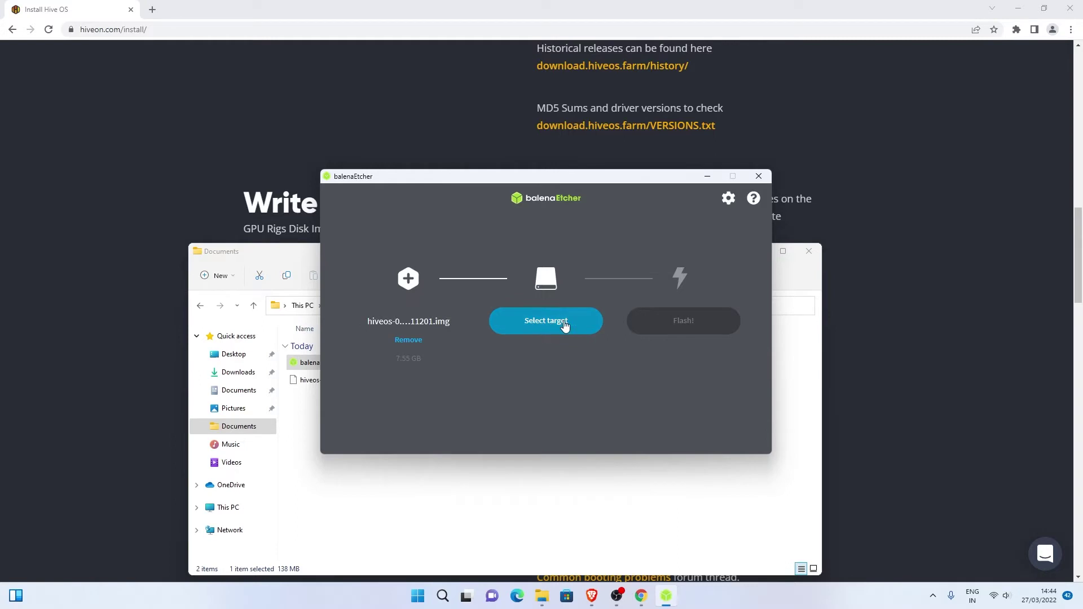
left_click(565, 326)
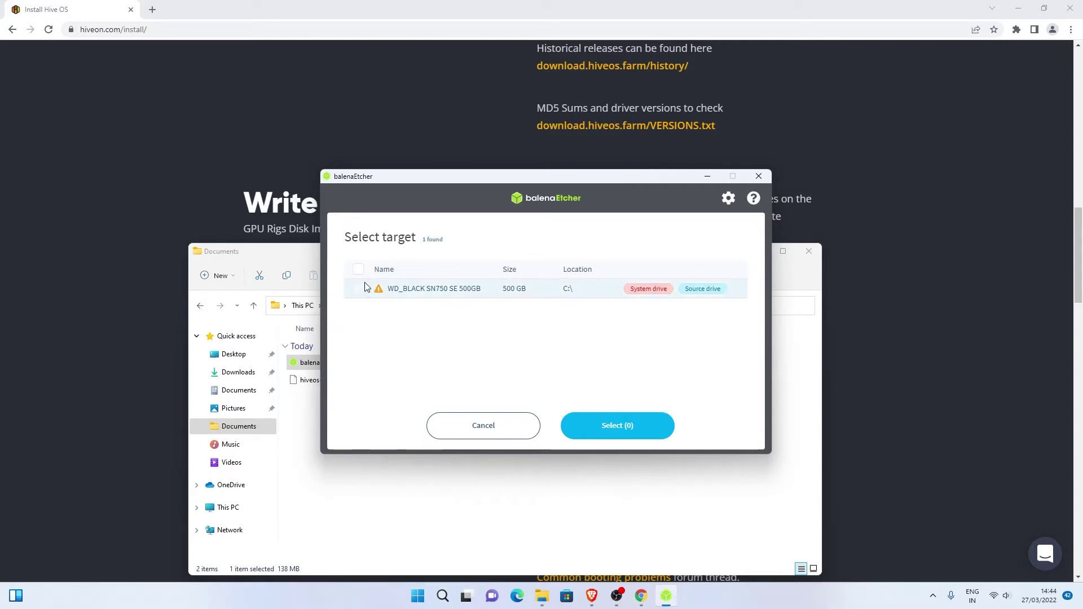
left_click(491, 427)
left_click(513, 327)
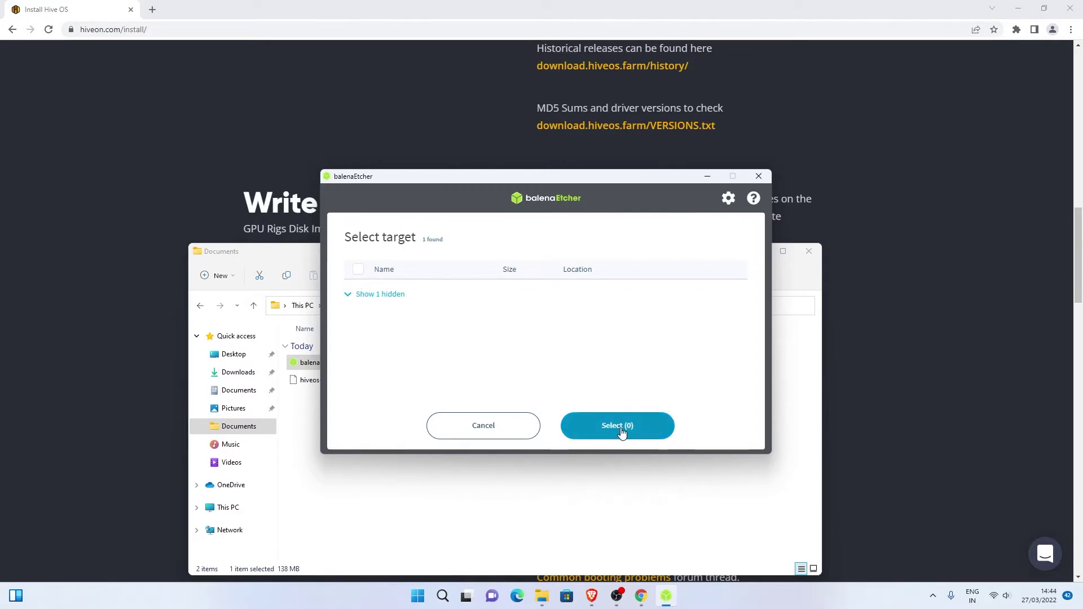
left_click(521, 427)
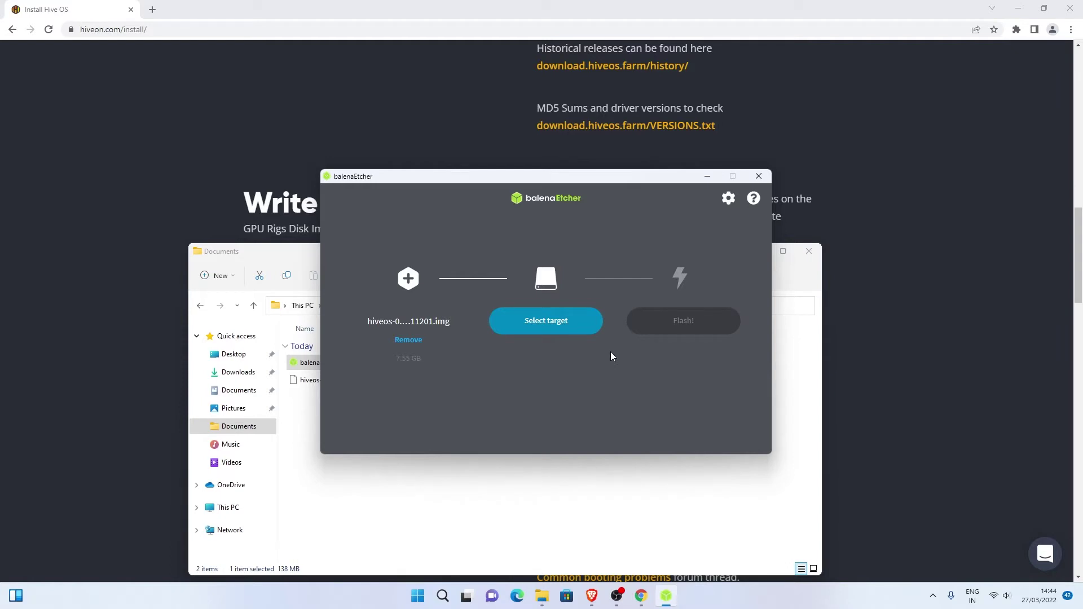
Step: Close balenaEtcher, the Documents window and the Install Hive OS page, and switch to the Hive OS Farms page in Brave
left_click(758, 176)
left_click(808, 251)
scroll(516, 218, "up", 10)
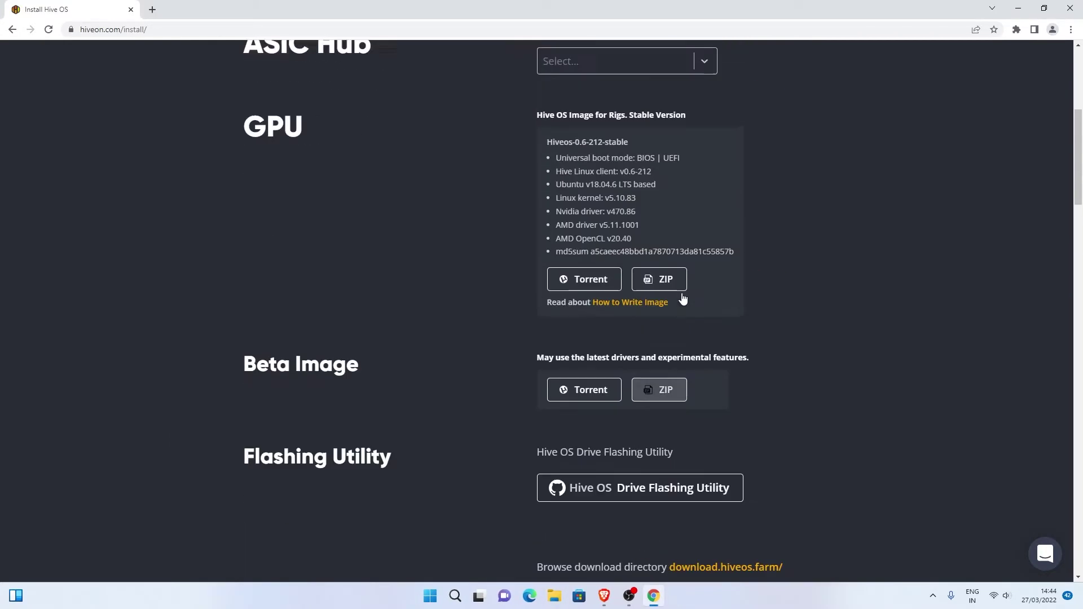
scroll(687, 297, "up", 5)
left_click_drag(498, 9, 469, 1)
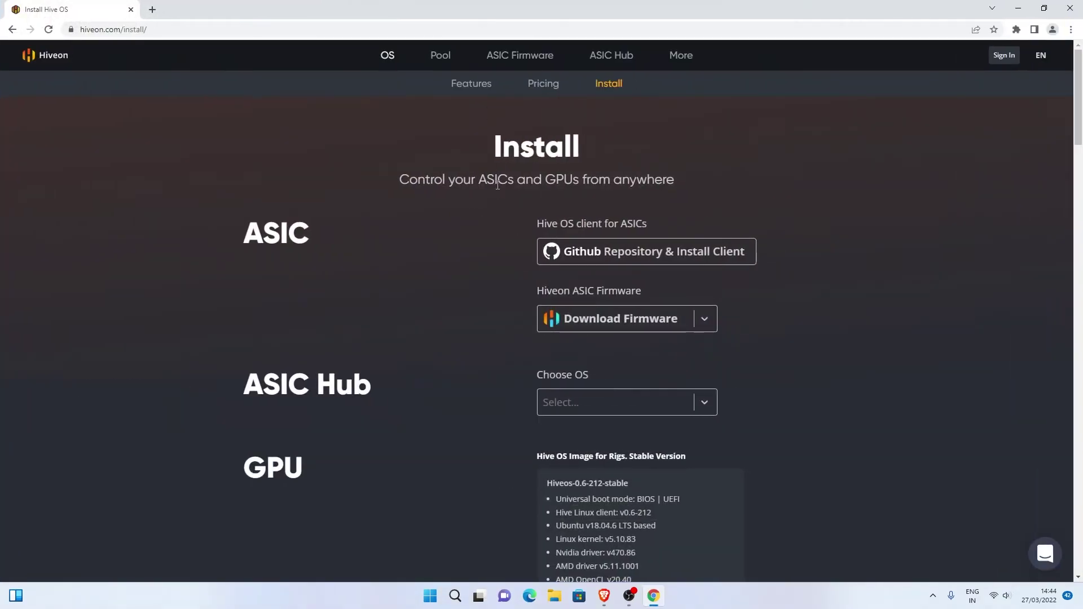
left_click(1074, 9)
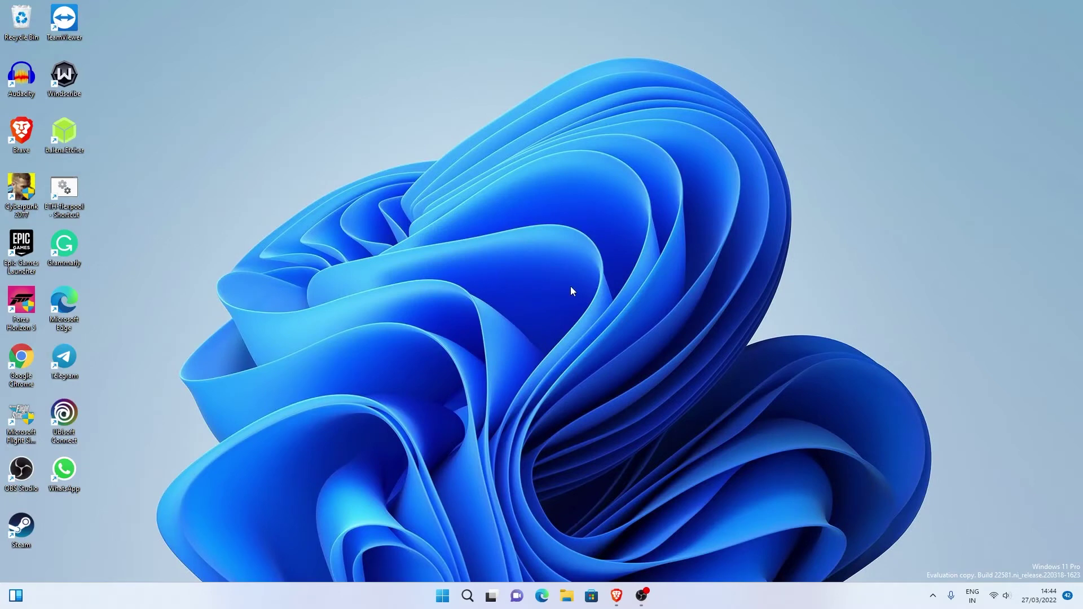
left_click(617, 596)
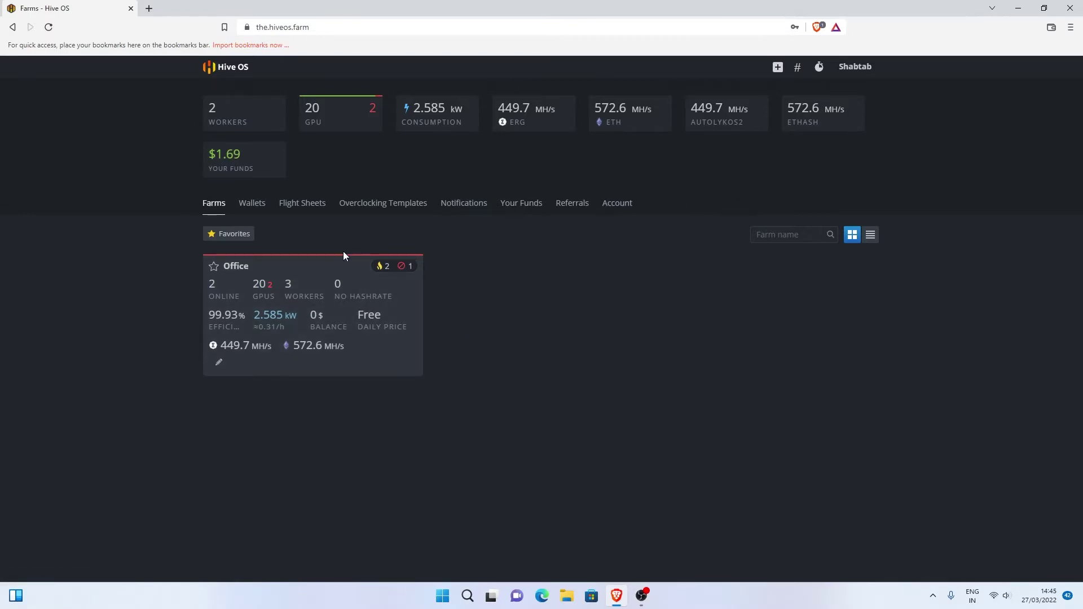
Step: Examine the Create New Farm form and cancel it without creating a farm
left_click(777, 69)
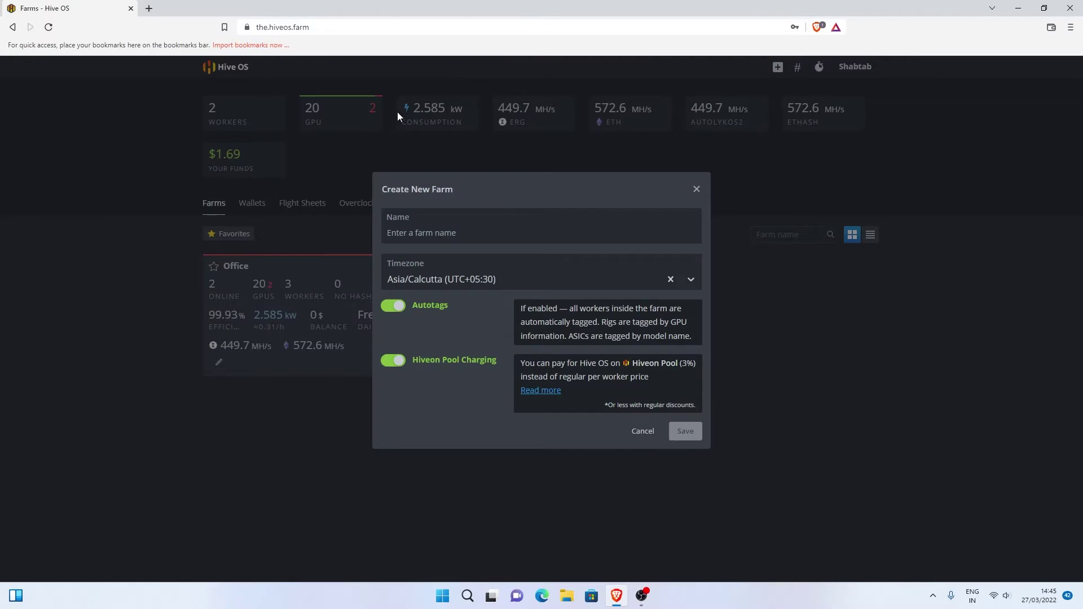
left_click(457, 235)
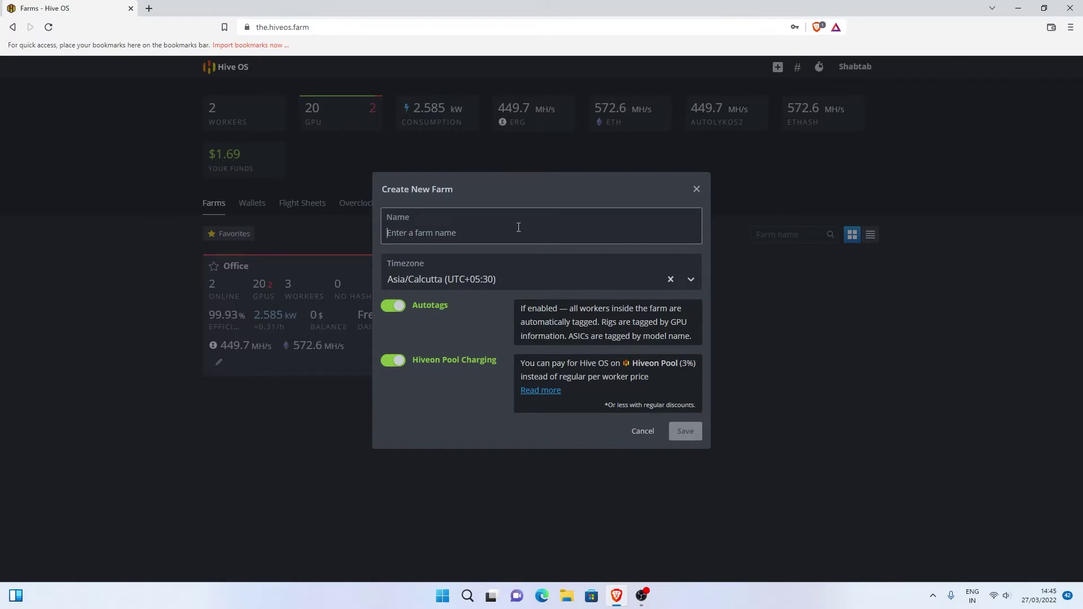
left_click(651, 431)
left_click(777, 67)
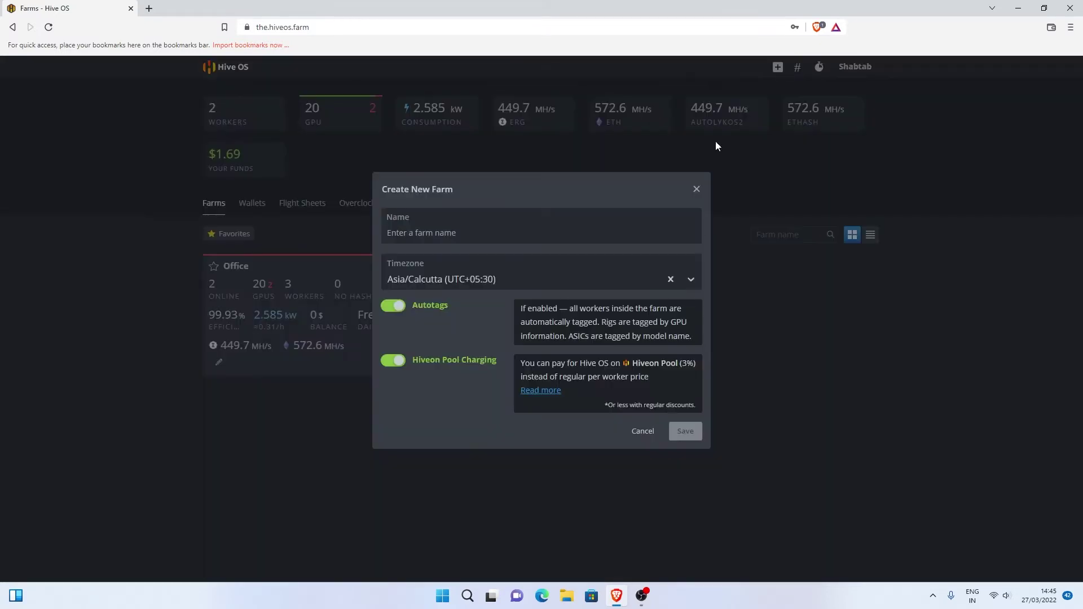
left_click(388, 221)
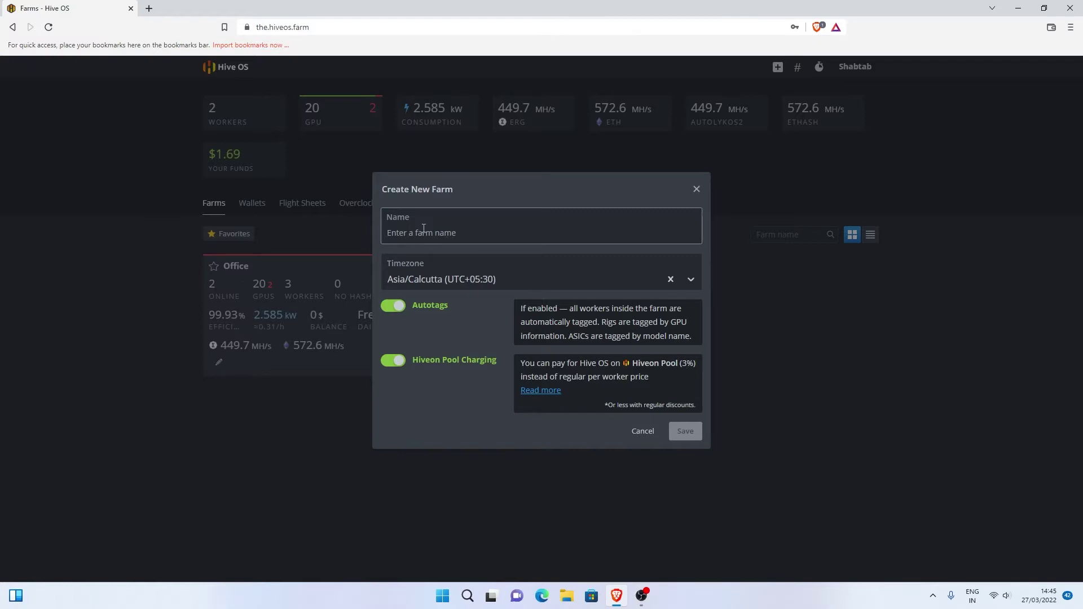
left_click(640, 433)
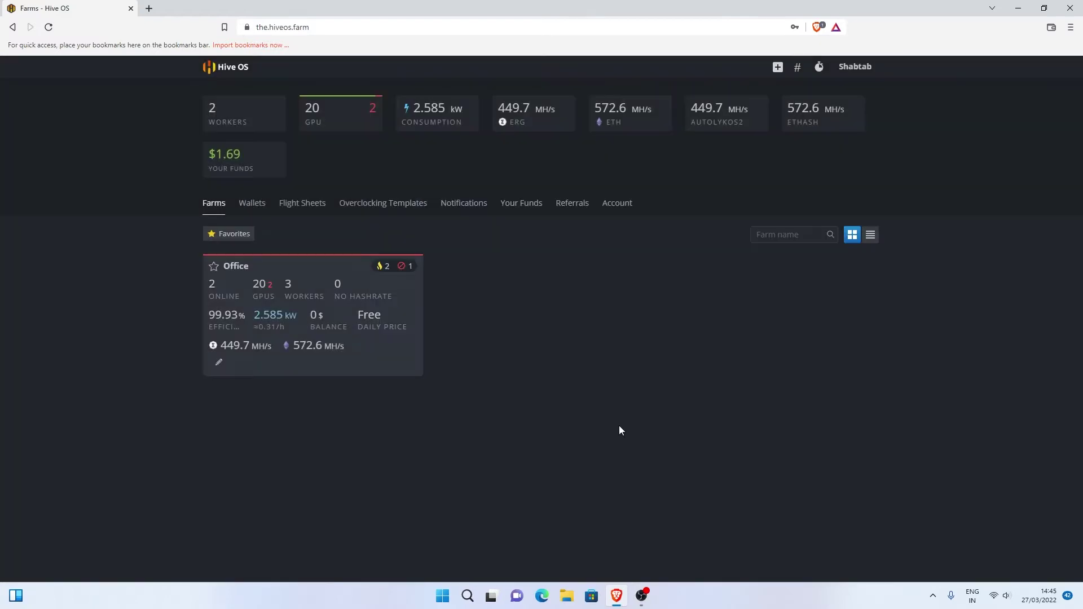
Step: Open the Office farm and add a worker as a rig with the Connect existing option
left_click(336, 312)
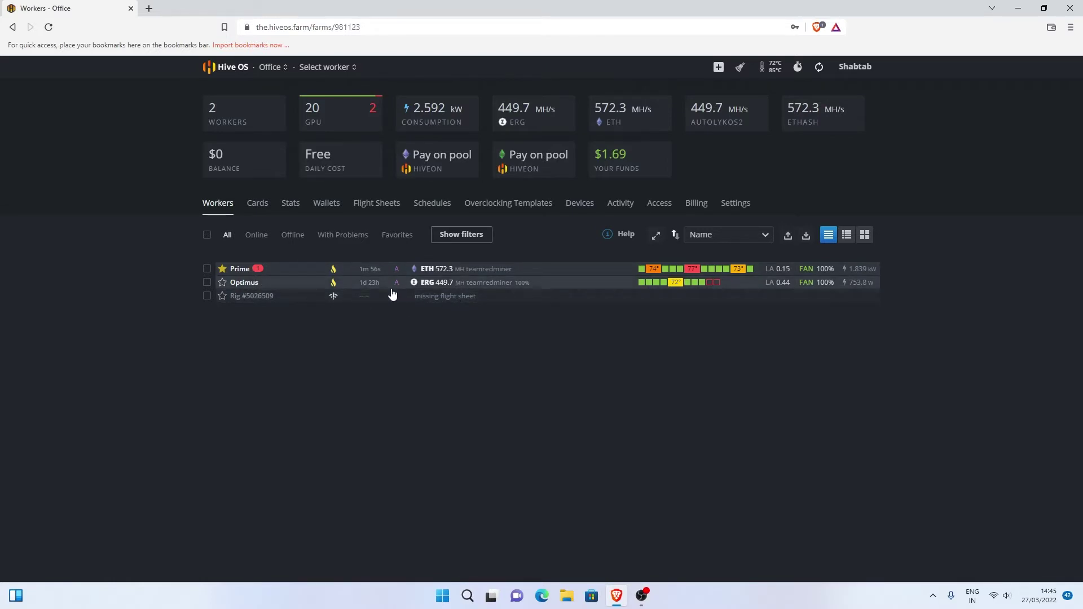
mouse_move(741, 274)
mouse_move(684, 275)
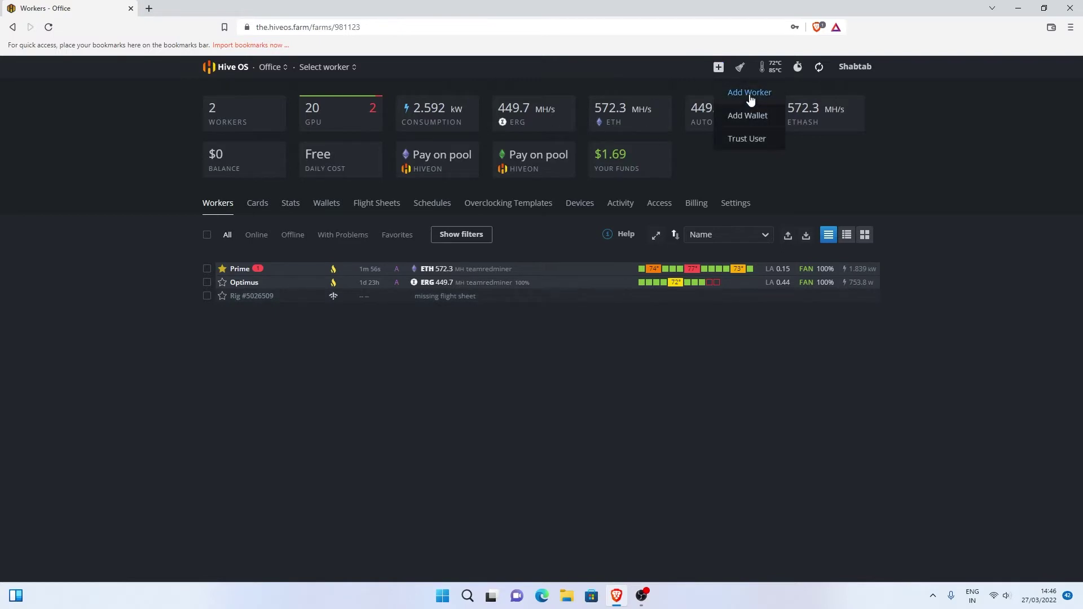
left_click(749, 94)
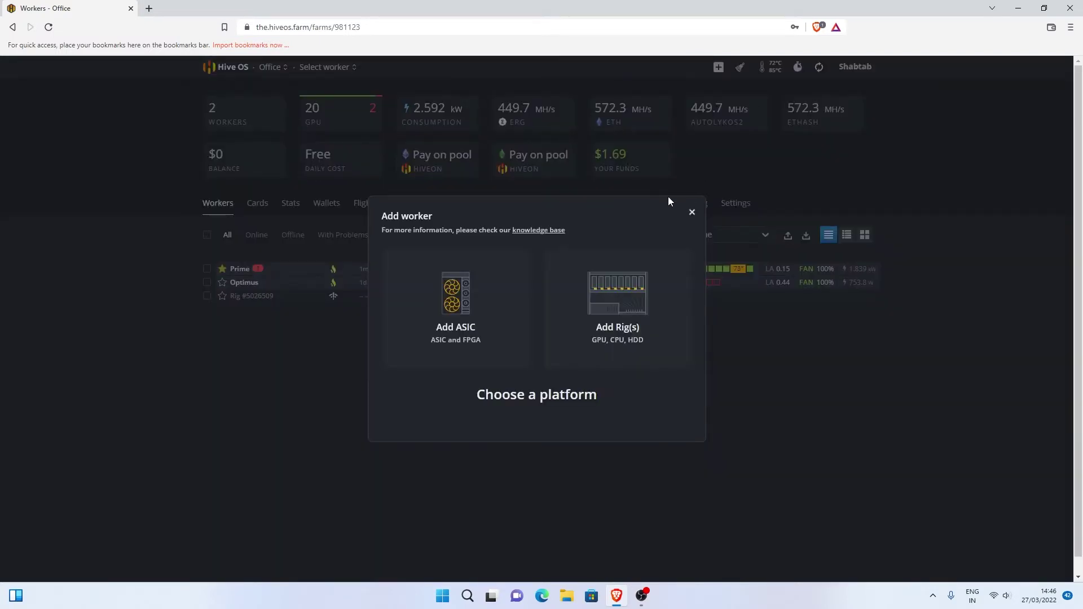
left_click(635, 285)
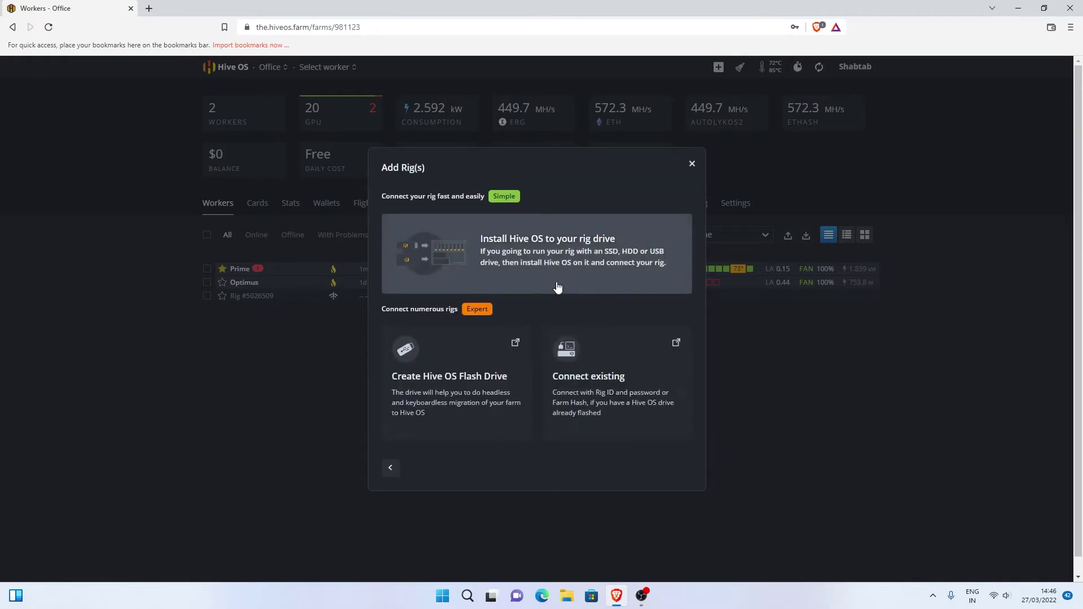
left_click(646, 380)
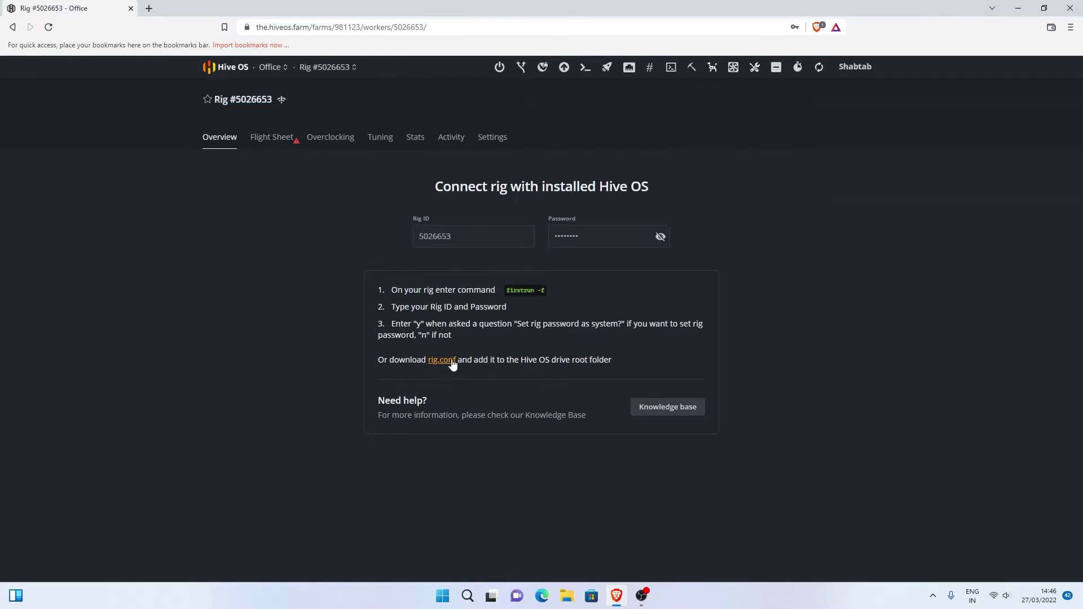
Step: Download the rig's rig.conf file to the Documents folder and open that folder in File Explorer
left_click(441, 360)
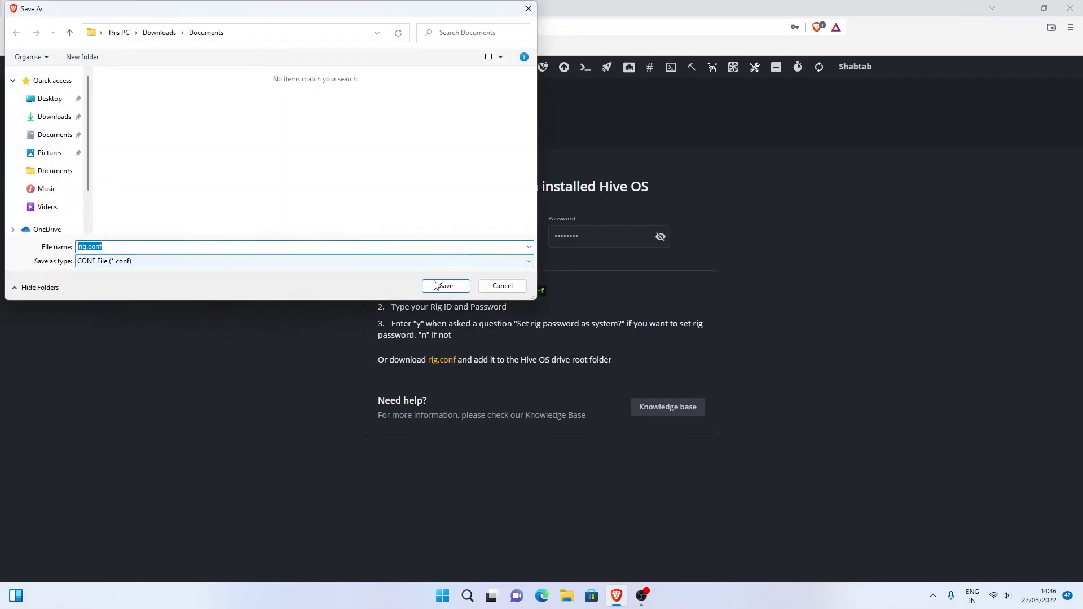
left_click(446, 286)
key("super+e")
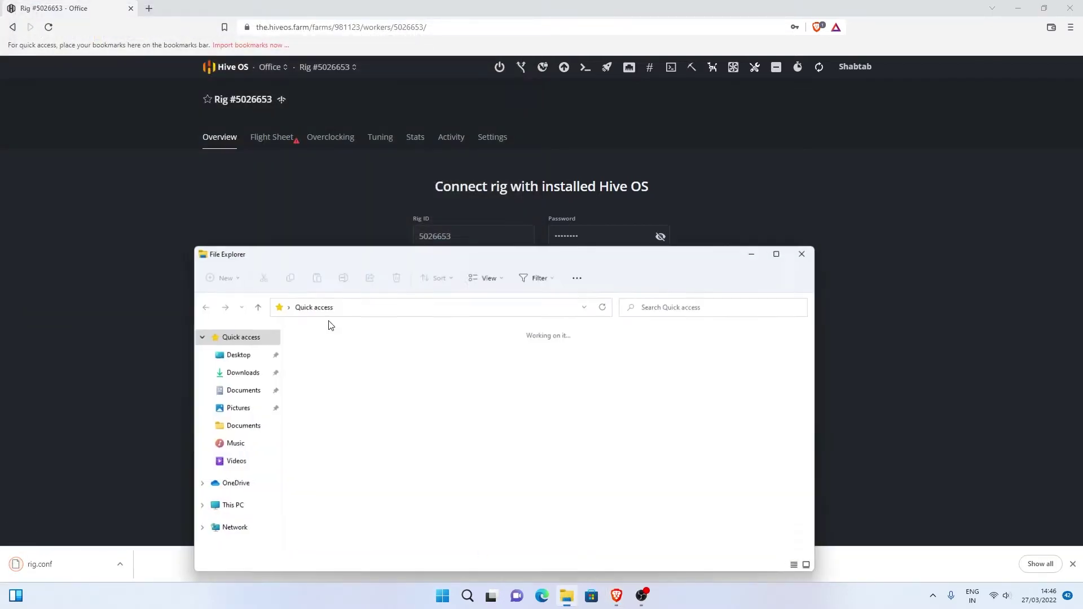
left_click(236, 424)
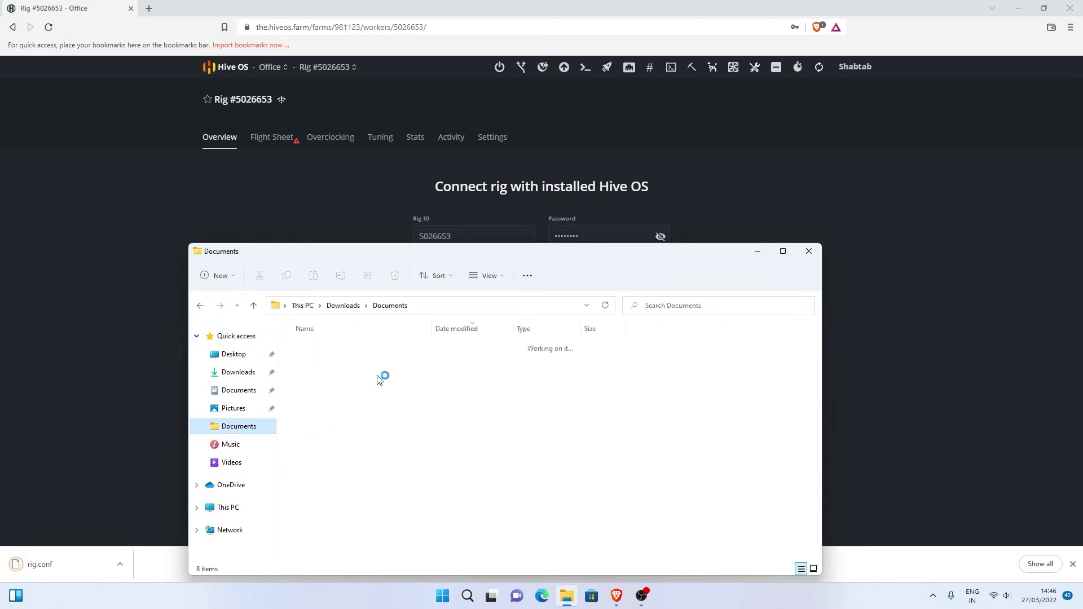
Step: Examine the rig.conf, balenaEtcher installer and Hive OS image files in Documents and the drives listed under This PC
left_click(310, 363)
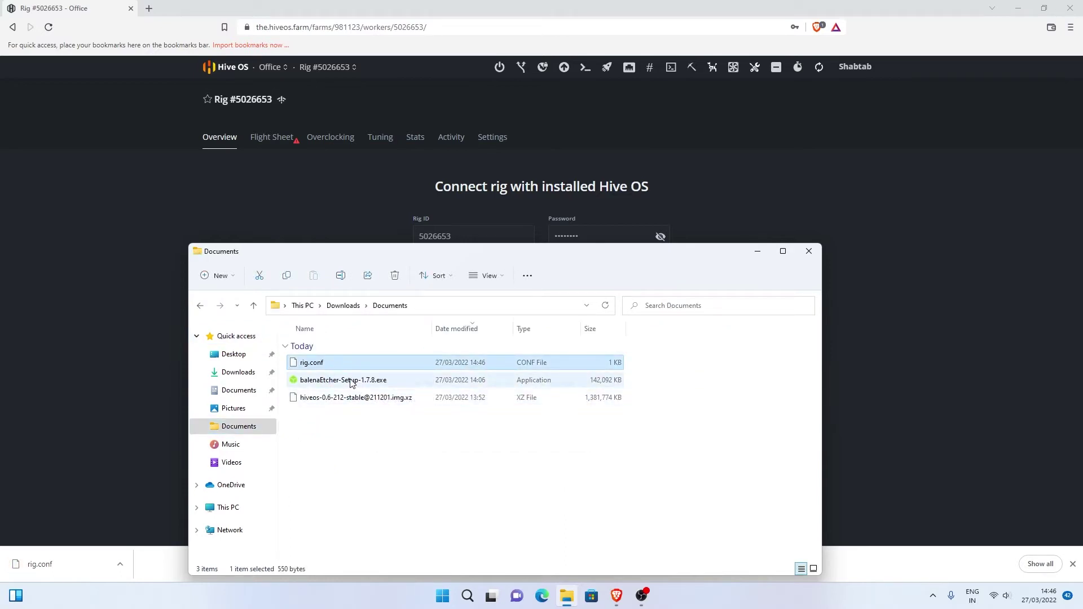
left_click(348, 383)
left_click(375, 398)
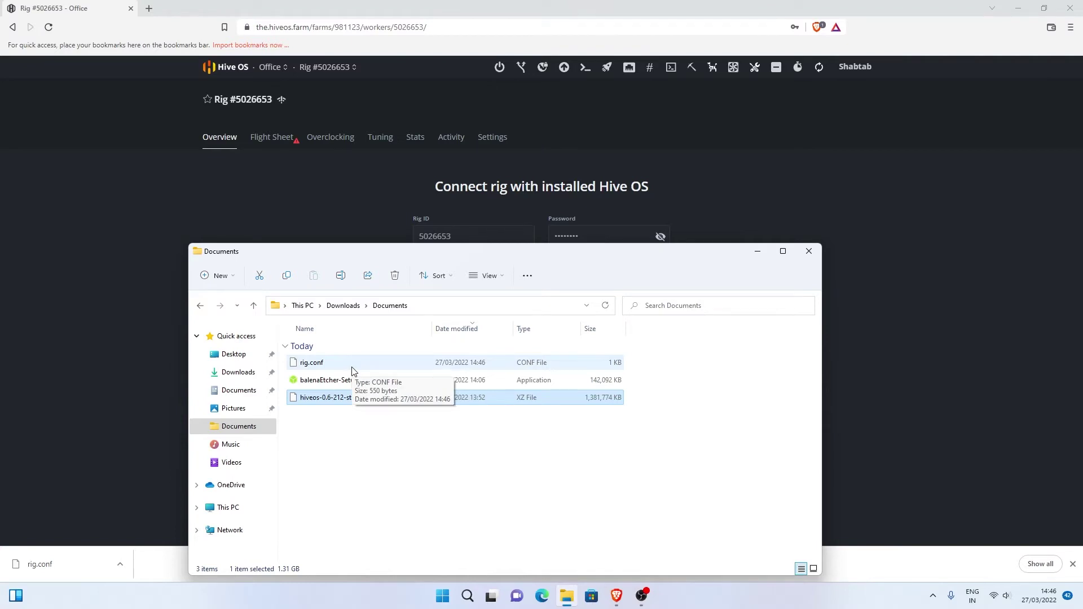
left_click(249, 506)
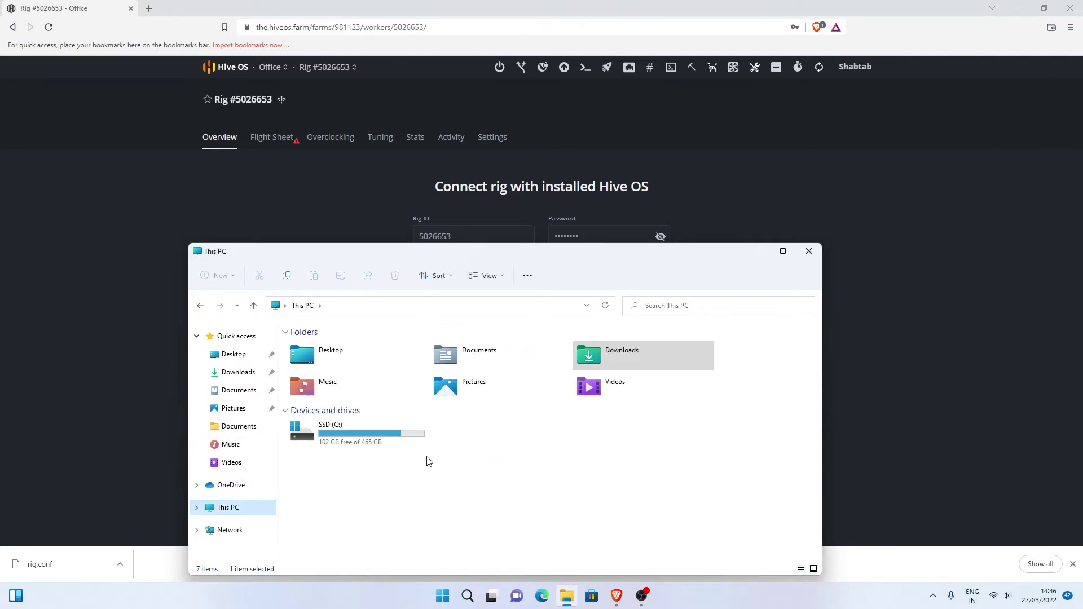
left_click(200, 306)
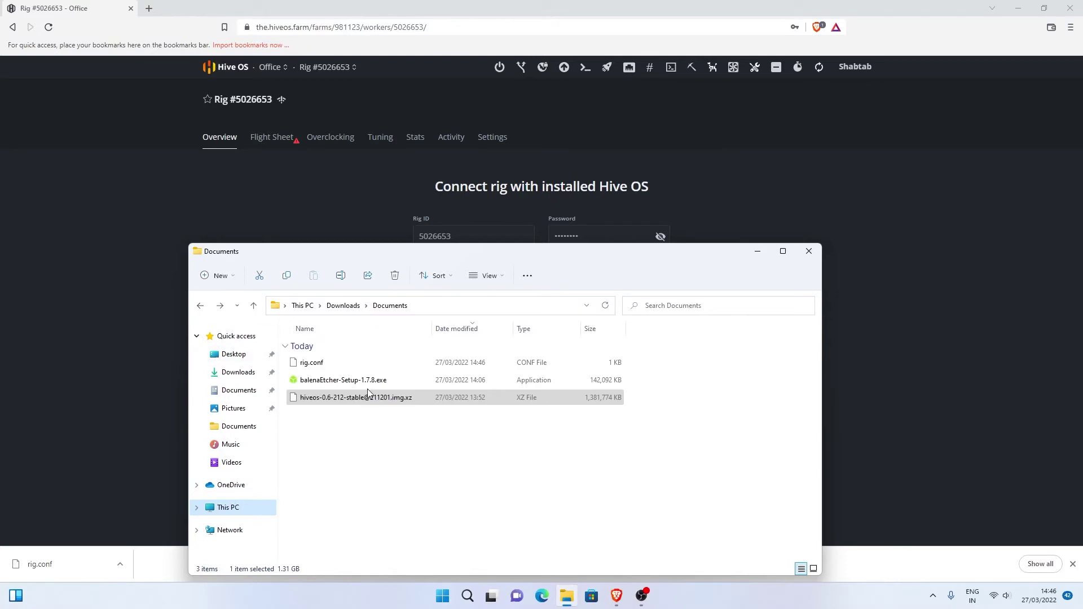
left_click(386, 395)
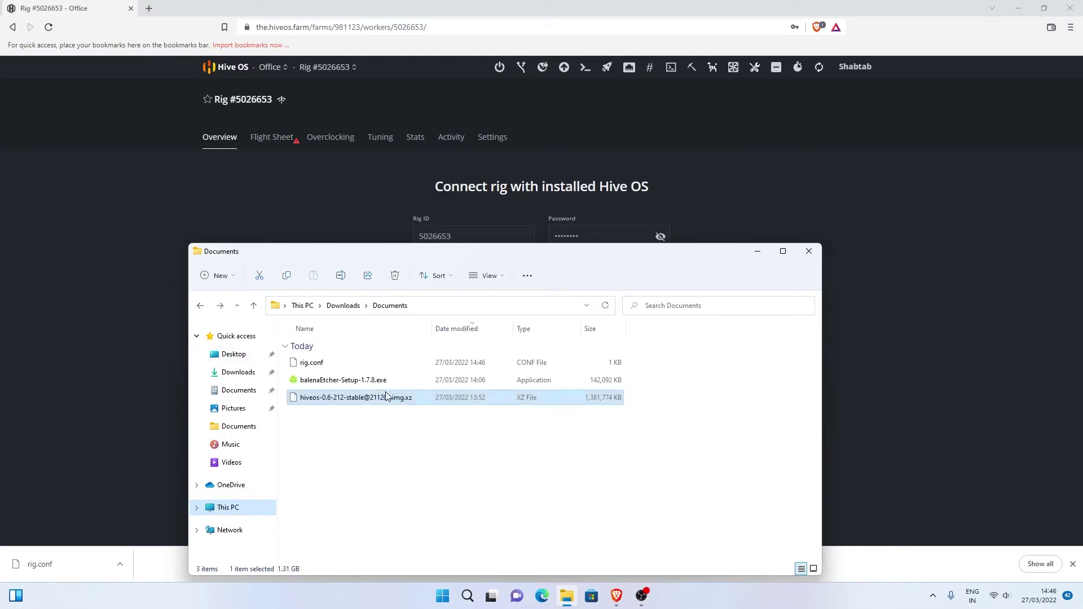
left_click(255, 507)
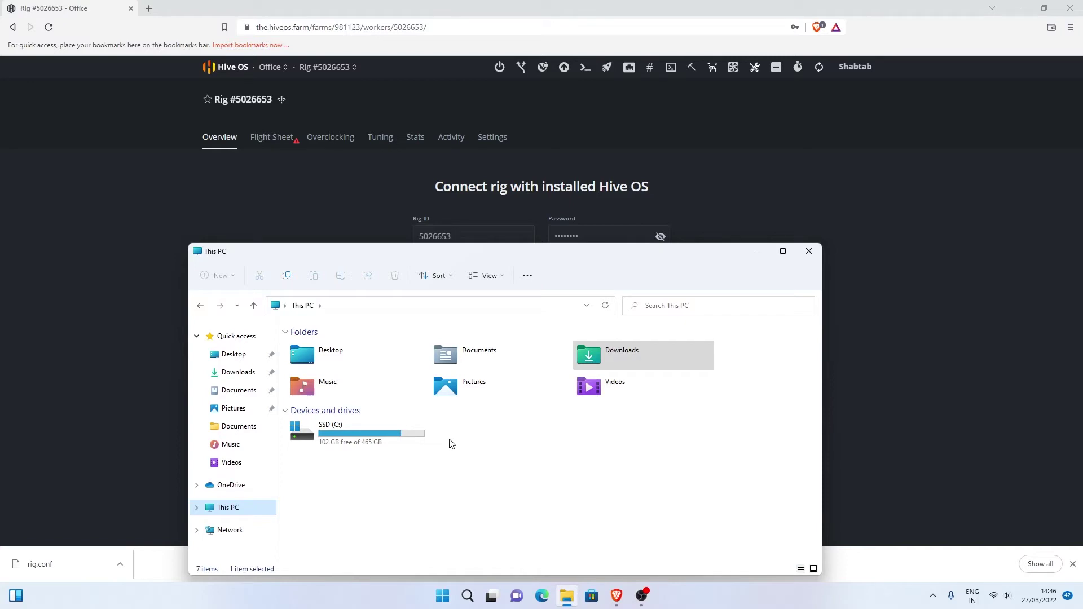
left_click(200, 306)
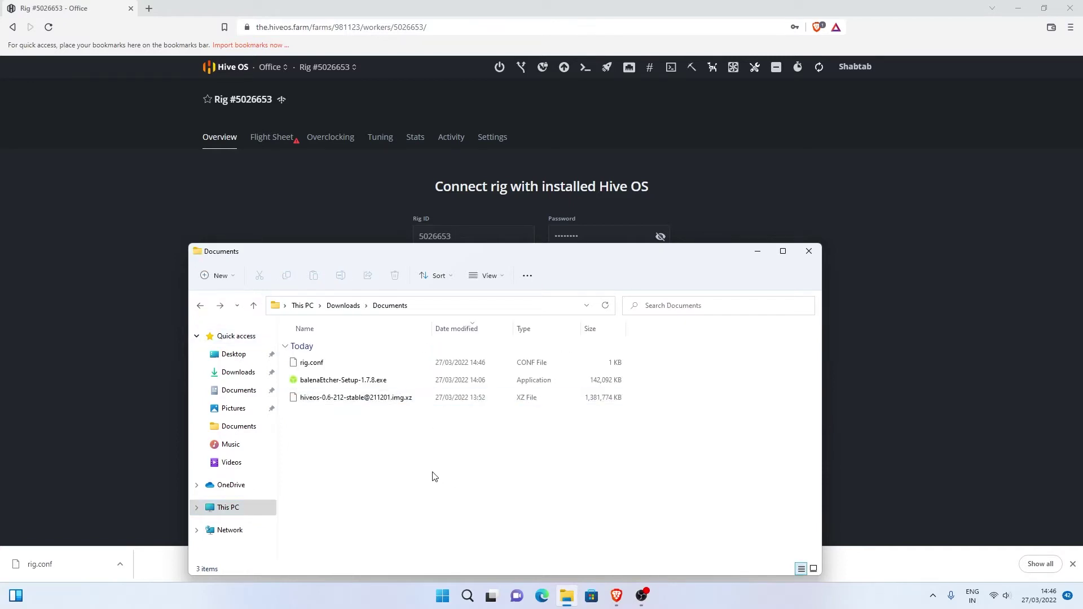
Step: Bring up the available actions for rig.conf, dismiss them without choosing one, and return to the rig's page in the browser
left_click(323, 365)
right_click(328, 367)
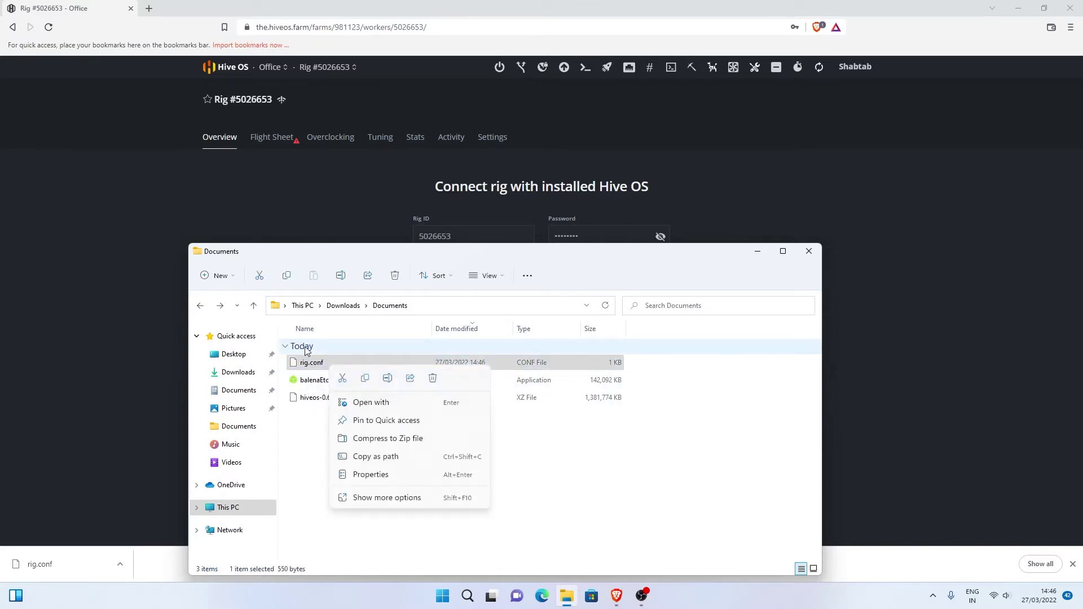
left_click(100, 309)
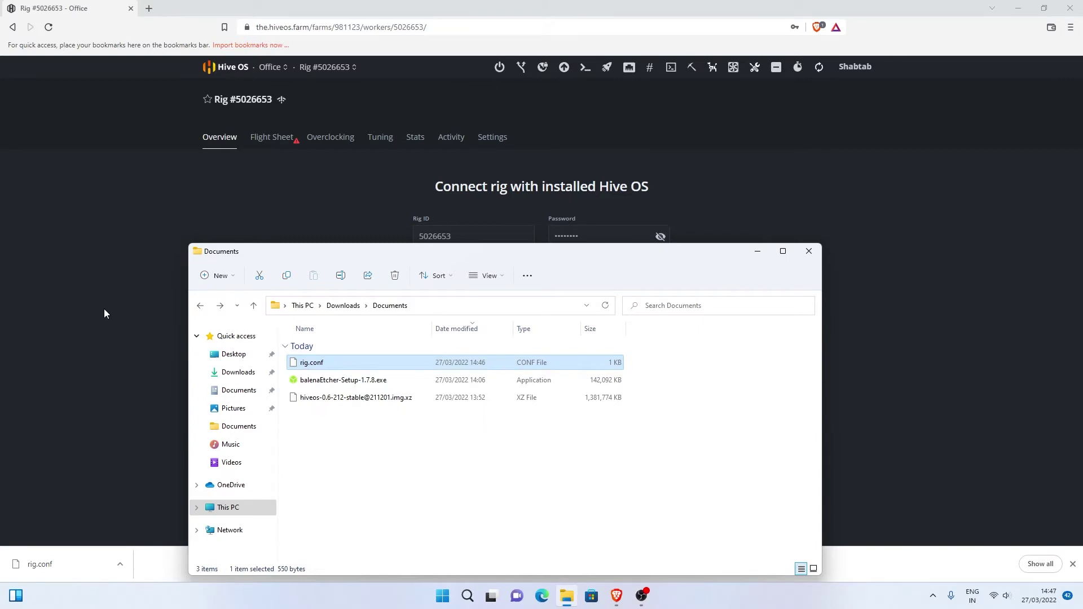
left_click(104, 309)
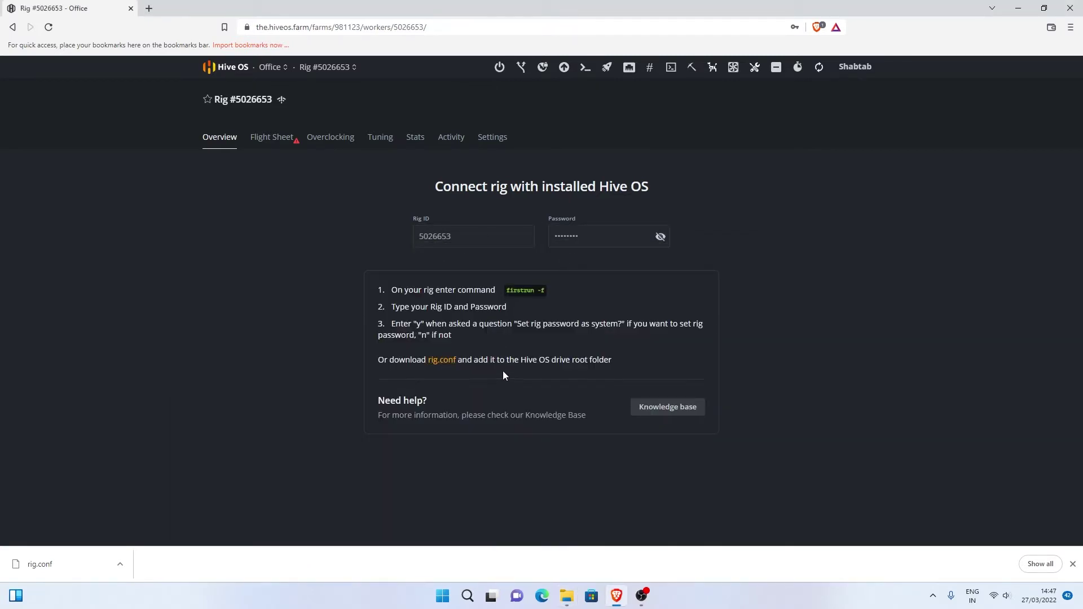
Step: Return to the Office farm's worker list and open the last unconnected rig in it
left_click(221, 147)
left_click(236, 73)
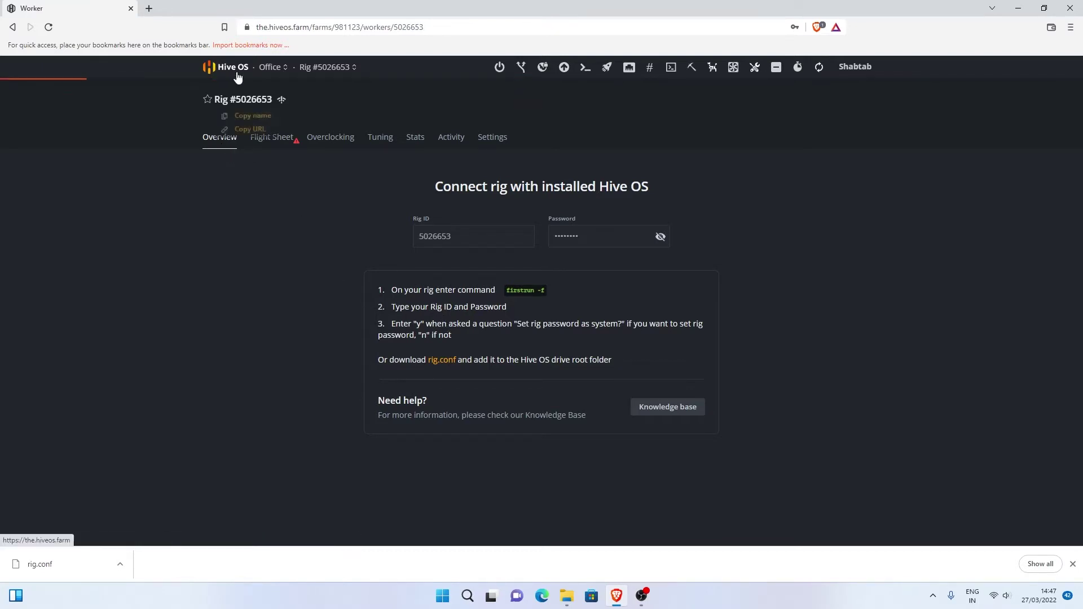
left_click(312, 307)
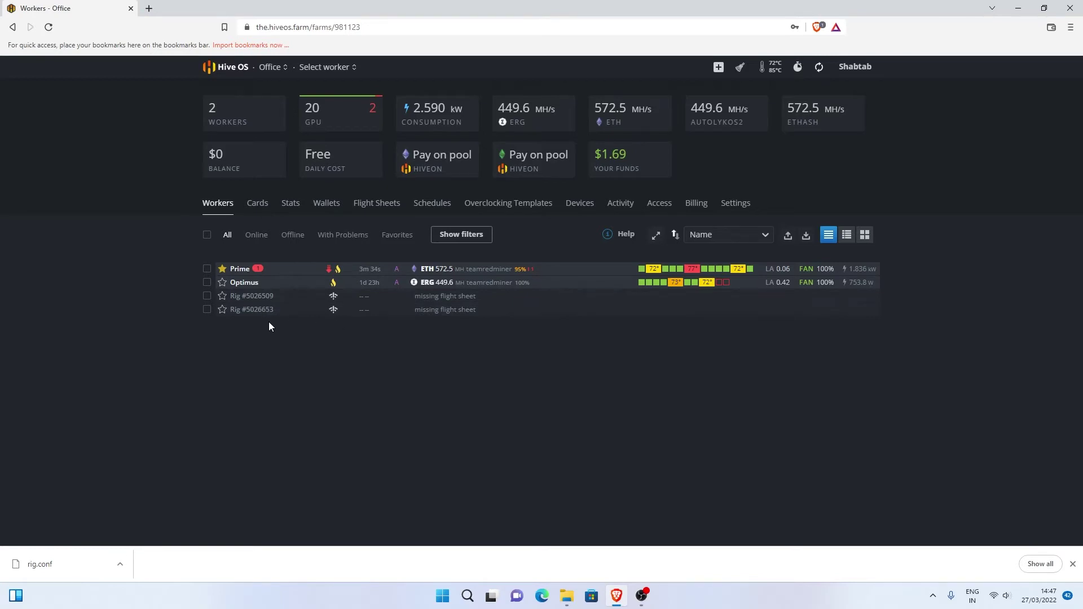
left_click(207, 310)
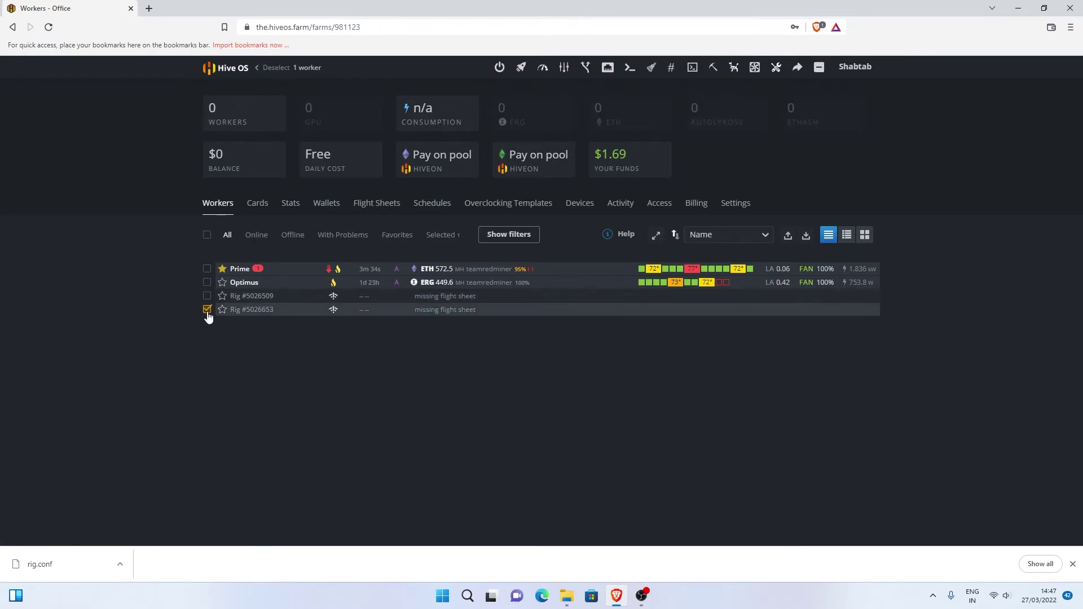
left_click(253, 311)
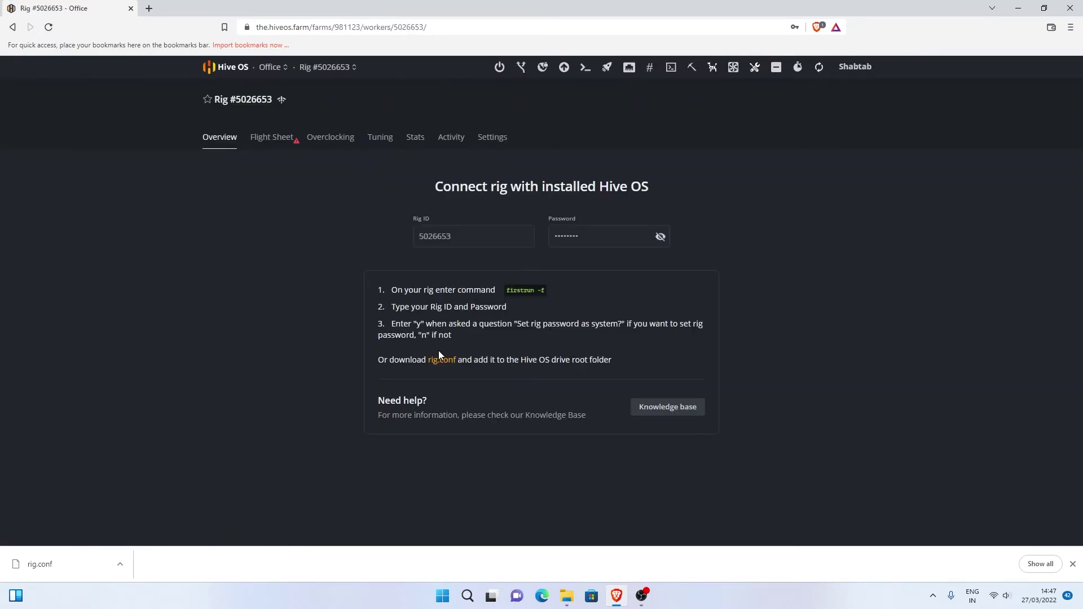
Step: Remove this worker from the farm through its settings and confirm the removal with "yes"
left_click(494, 140)
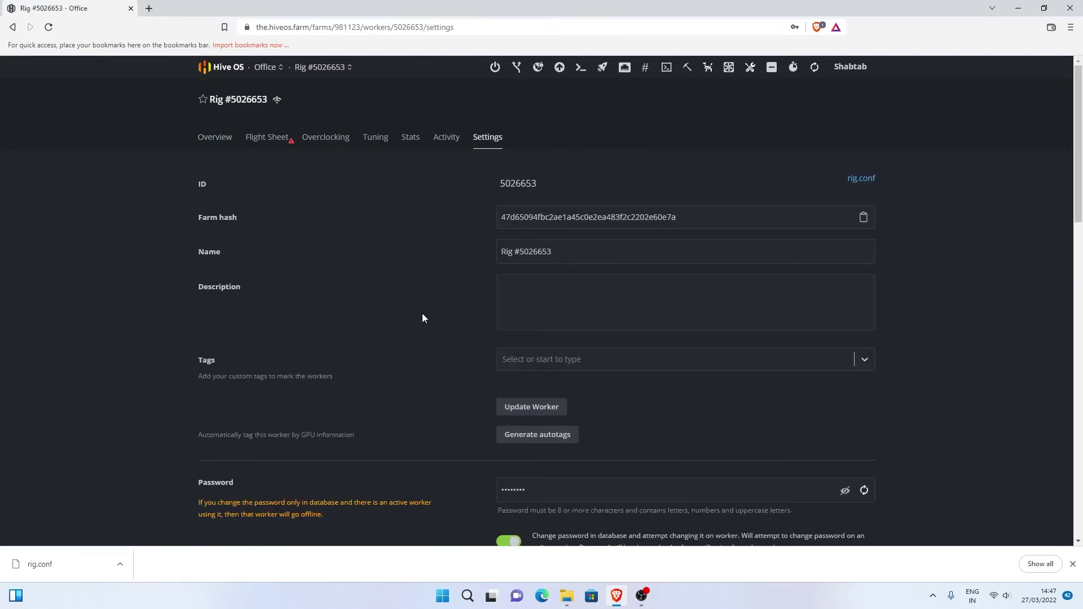
scroll(422, 313, "down", 5)
scroll(450, 321, "down", 10)
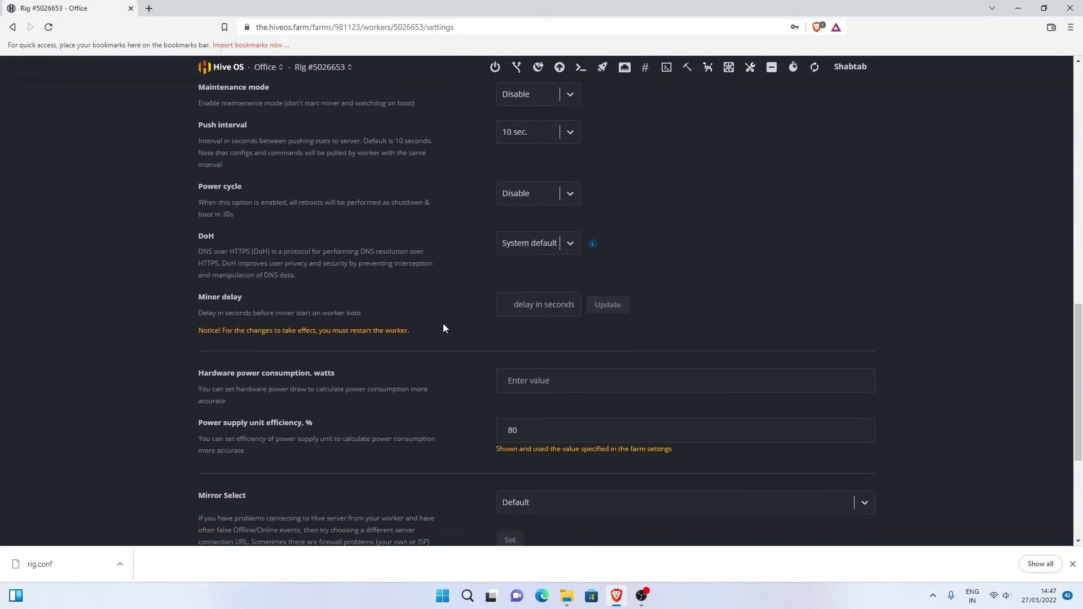
left_click(553, 501)
scroll(435, 392, "down", 2)
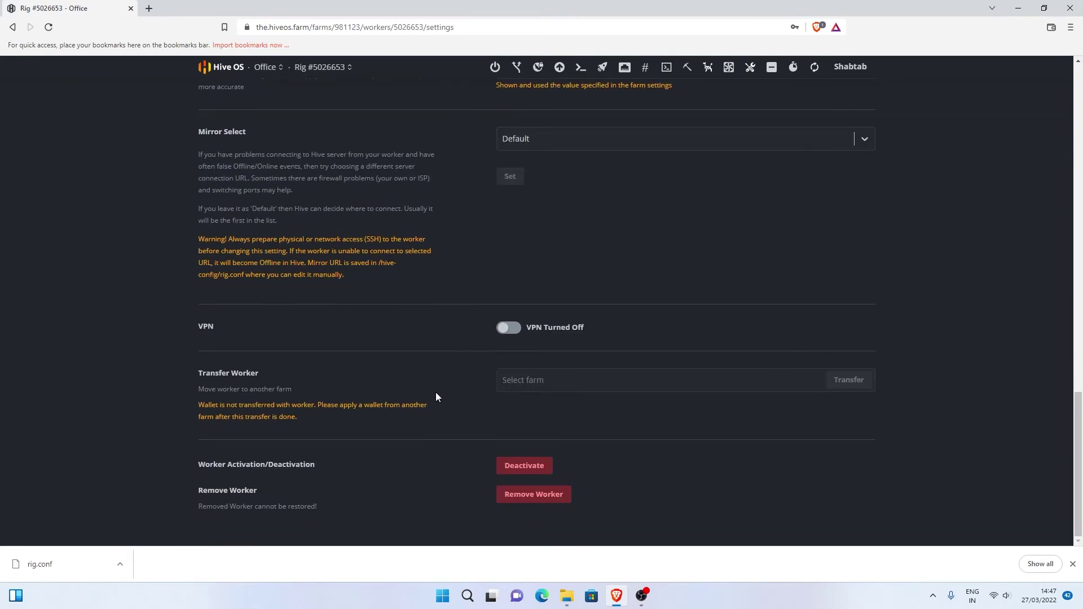
left_click(557, 500)
left_click(492, 344)
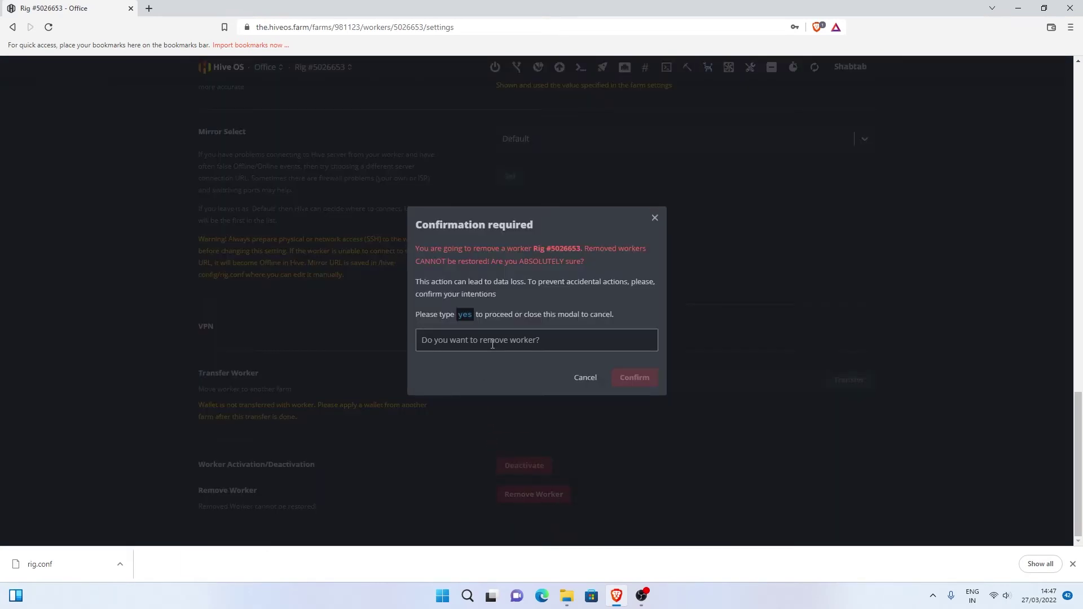
type("yes")
left_click(638, 378)
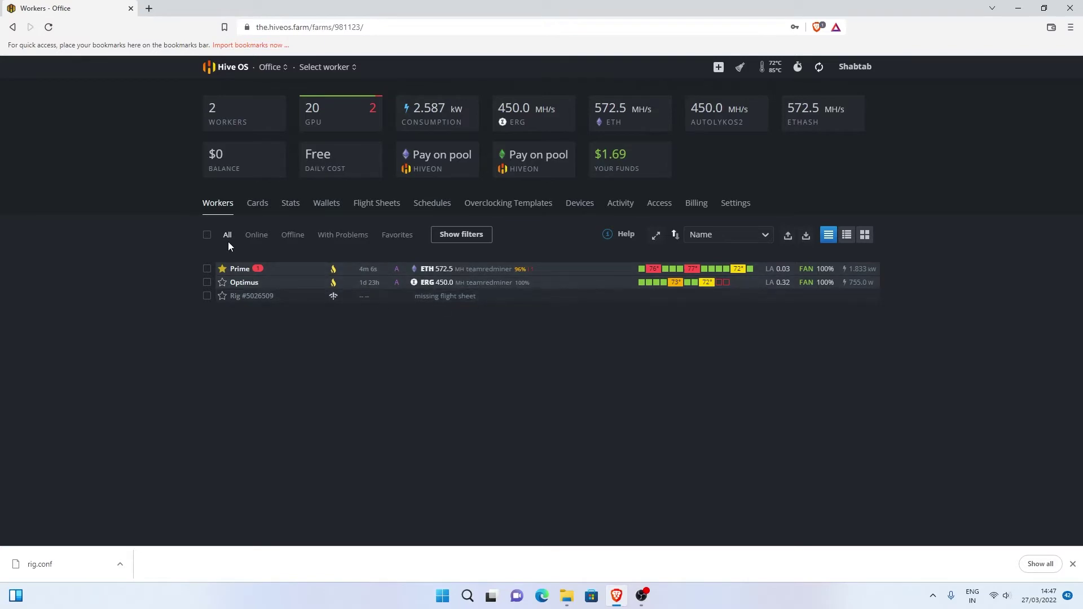
Step: Open the Optimus worker, view its GPU overview and return to the list of farms
left_click(245, 283)
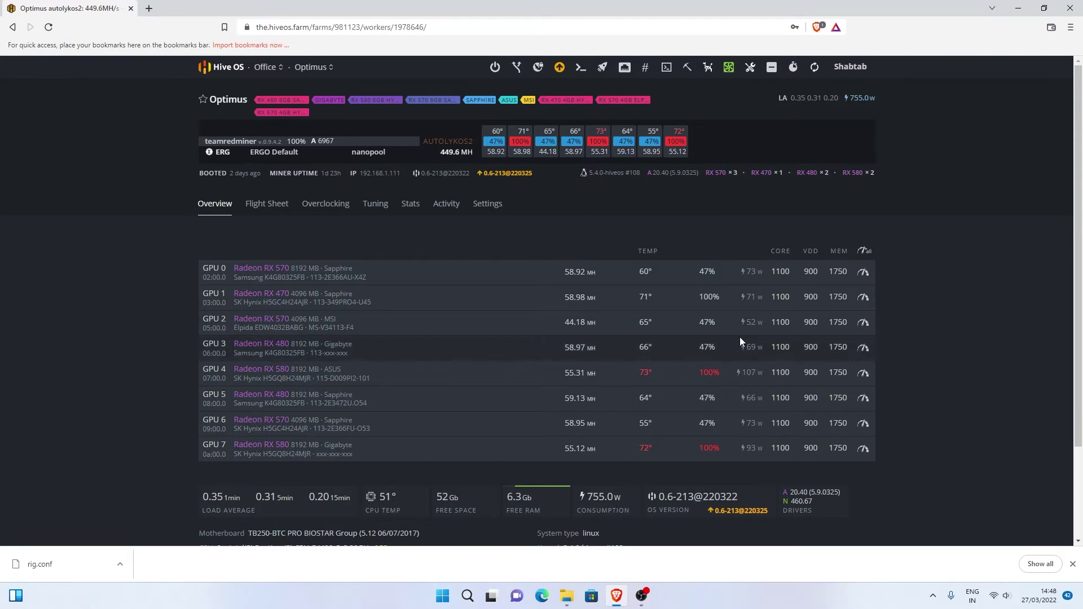
left_click(204, 205)
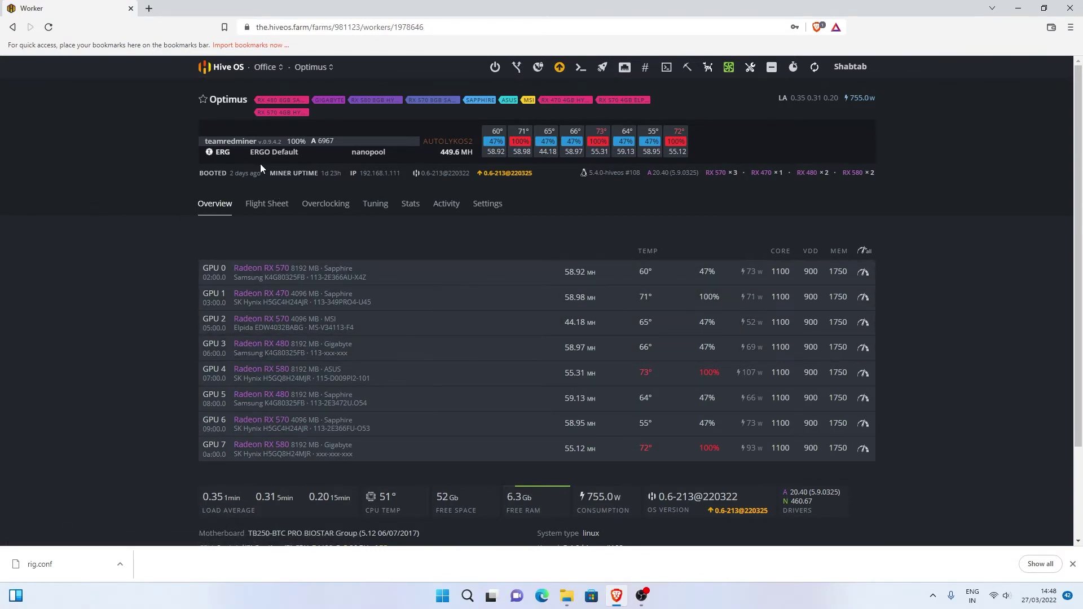
left_click(223, 67)
Step: Open the Prime worker in the Office farm and examine its GPUs' hashrates, temperatures, fan speeds and power consumption
left_click(314, 285)
left_click(240, 269)
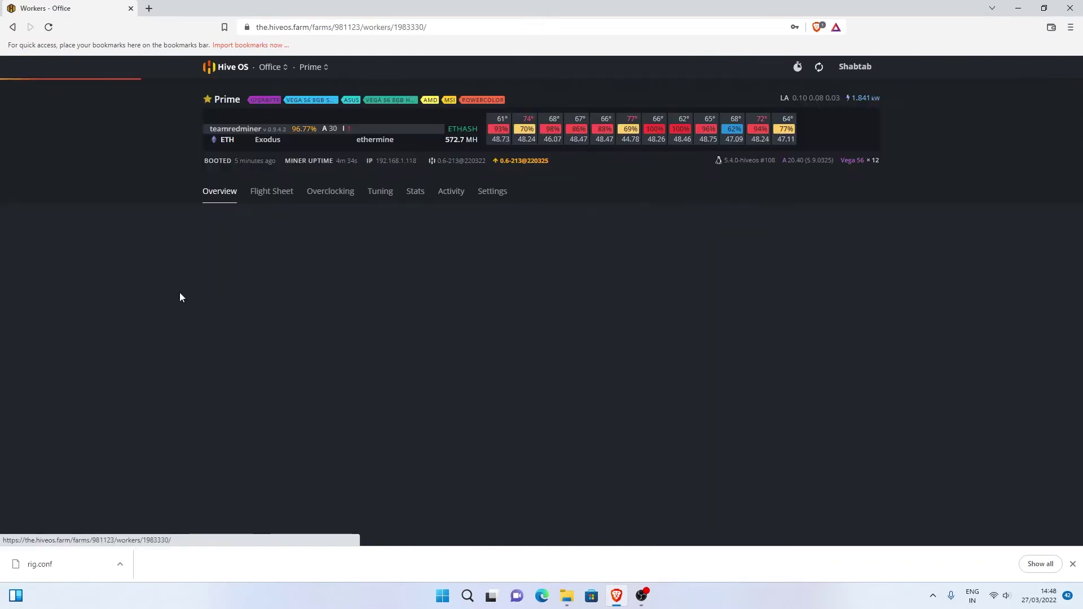
left_click(402, 179)
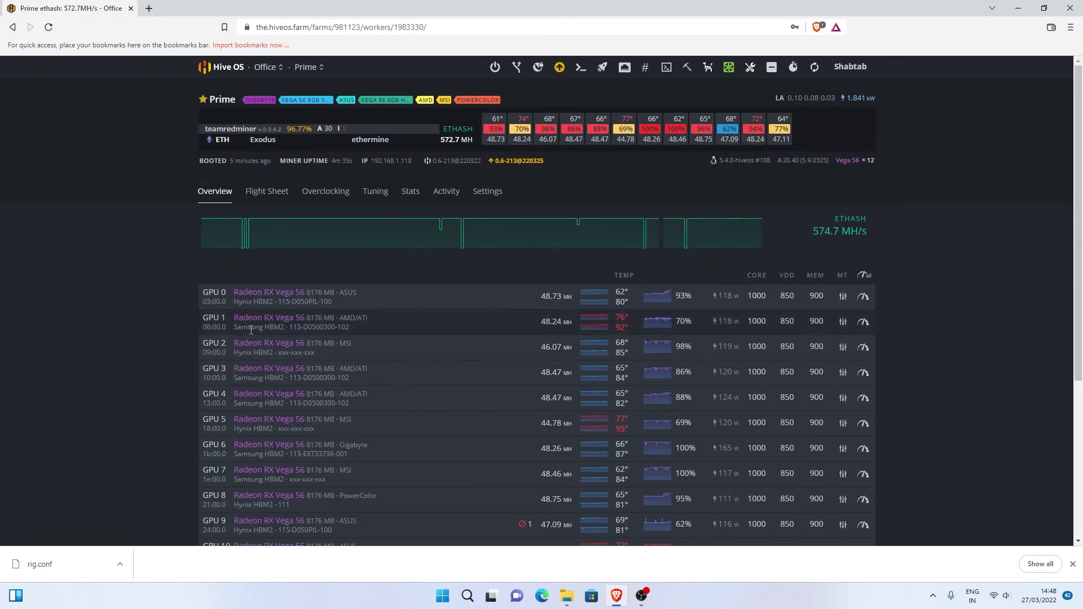
scroll(248, 332, "down", 3)
scroll(248, 332, "up", 3)
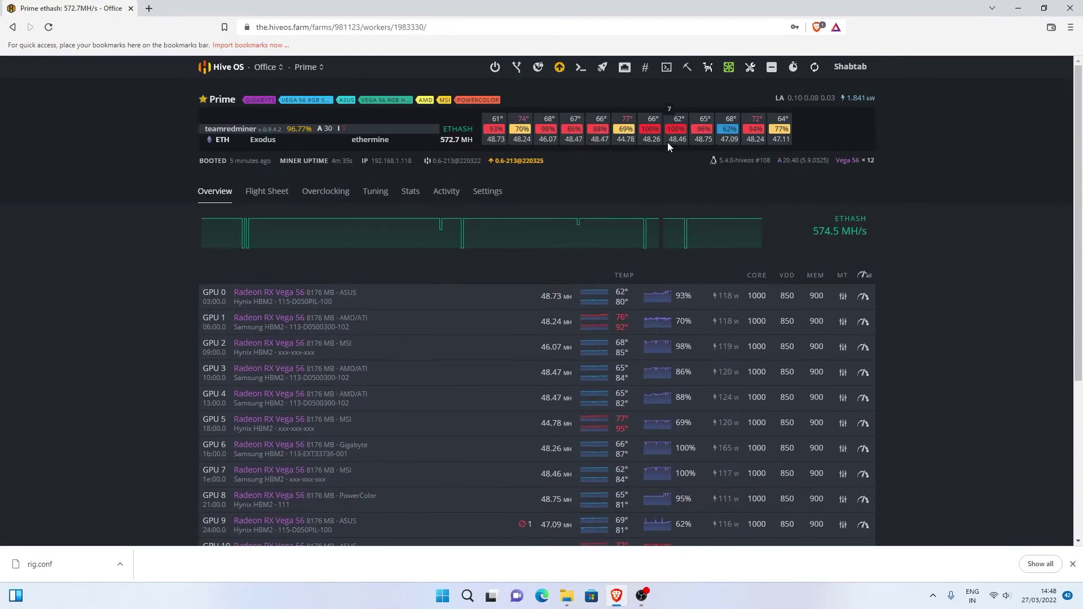
scroll(537, 191, "down", 2)
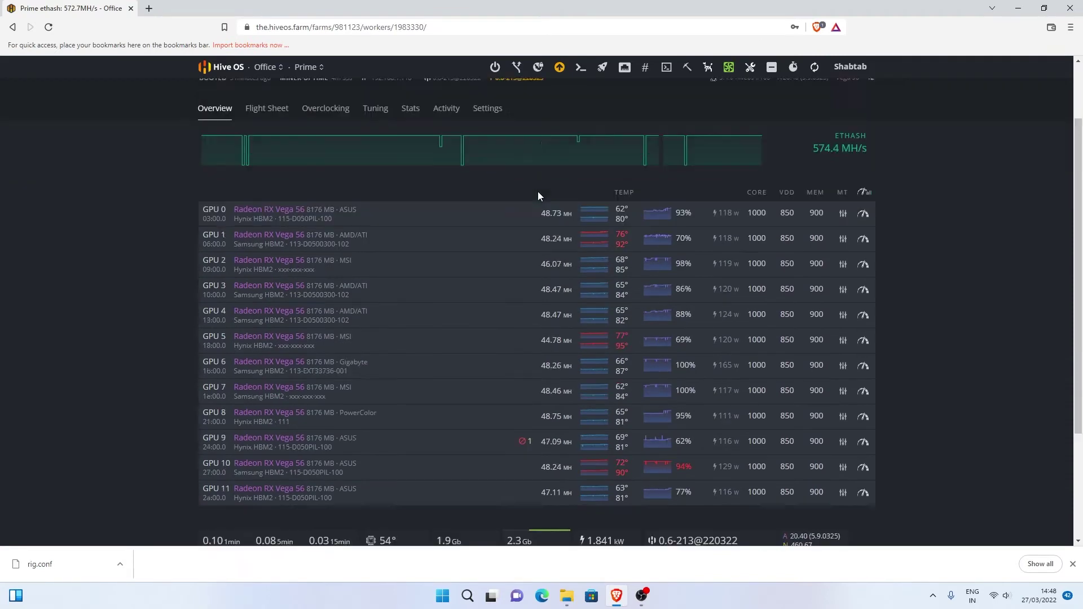
scroll(709, 313, "up", 1)
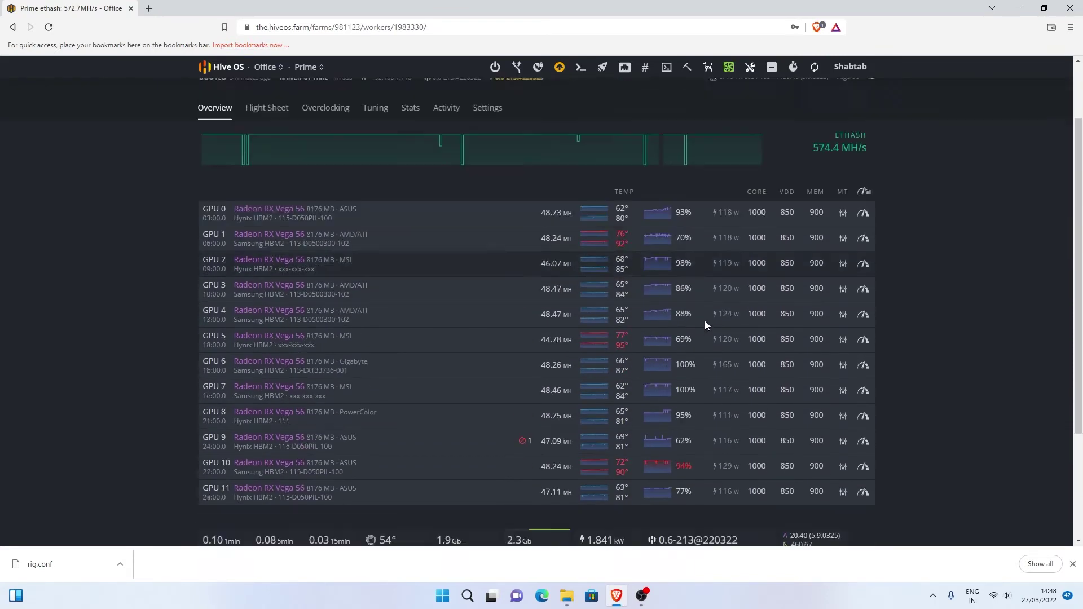
scroll(705, 320, "down", 3)
scroll(685, 340, "up", 3)
scroll(632, 271, "up", 1)
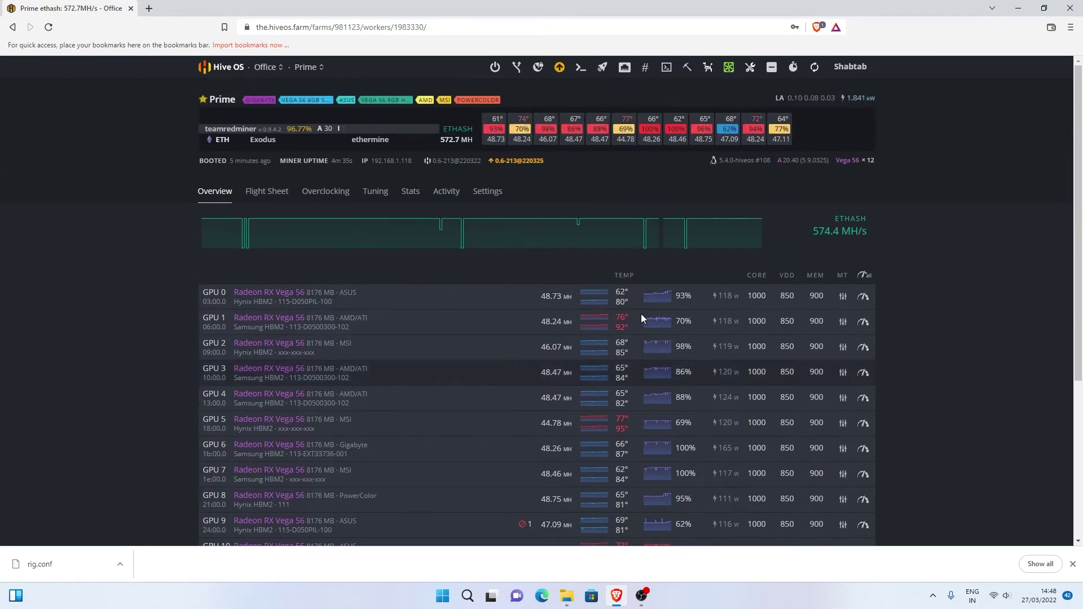
Step: Go back to the Office farm, open the Optimus worker and examine its GPUs' memory types, hashrates and temperatures
left_click(223, 69)
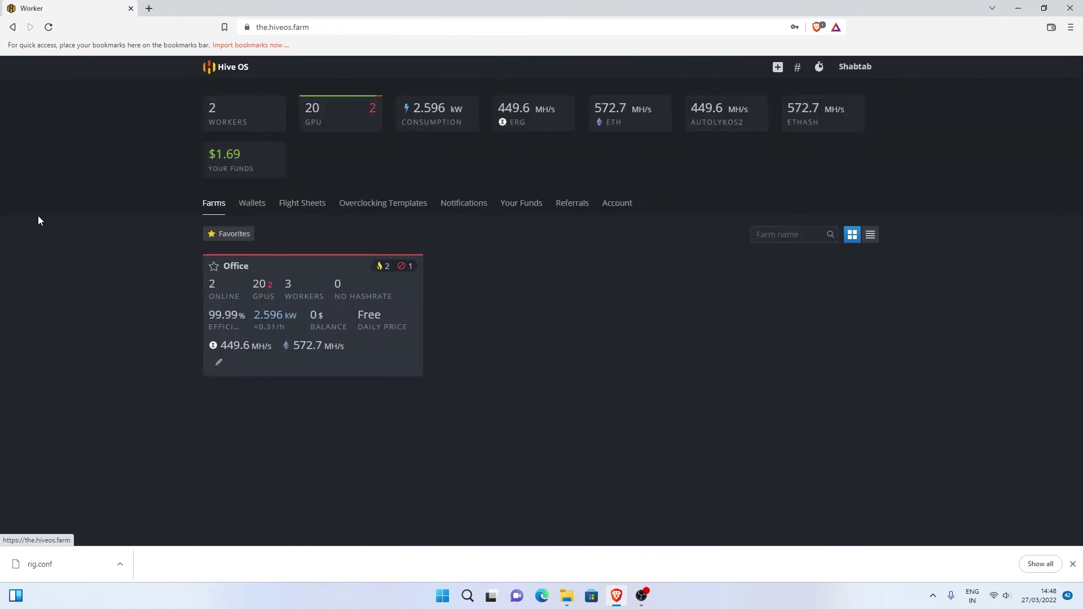
left_click(260, 285)
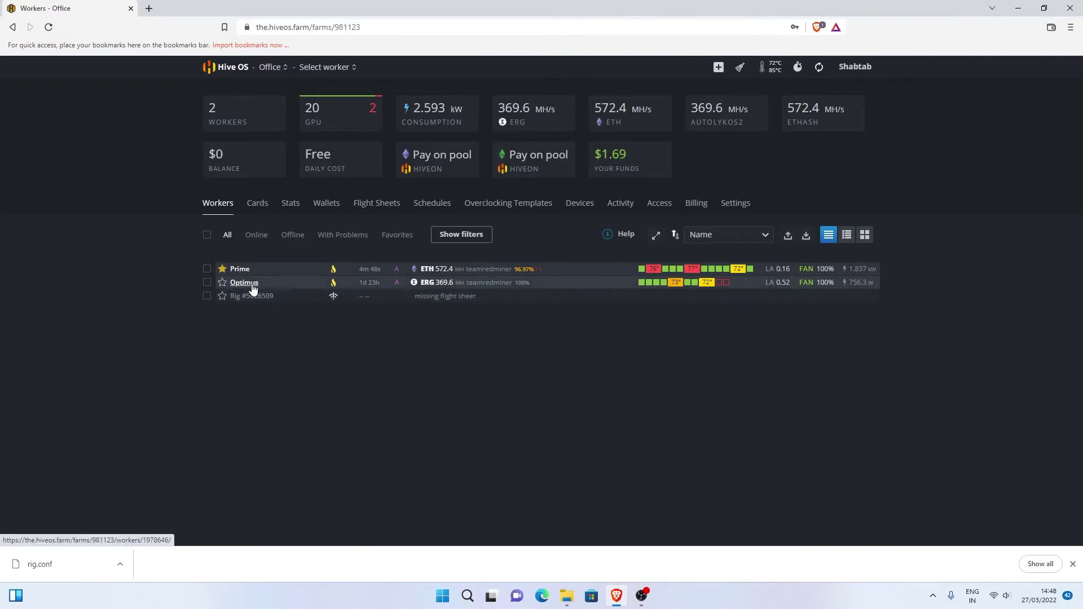
left_click(251, 284)
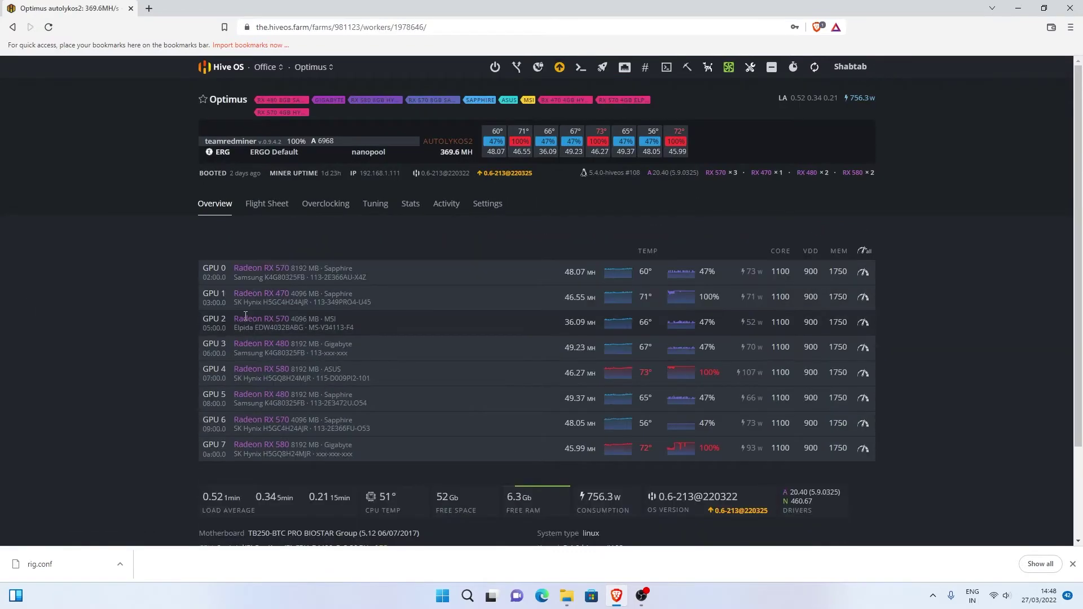
scroll(237, 320, "down", 2)
scroll(237, 319, "up", 2)
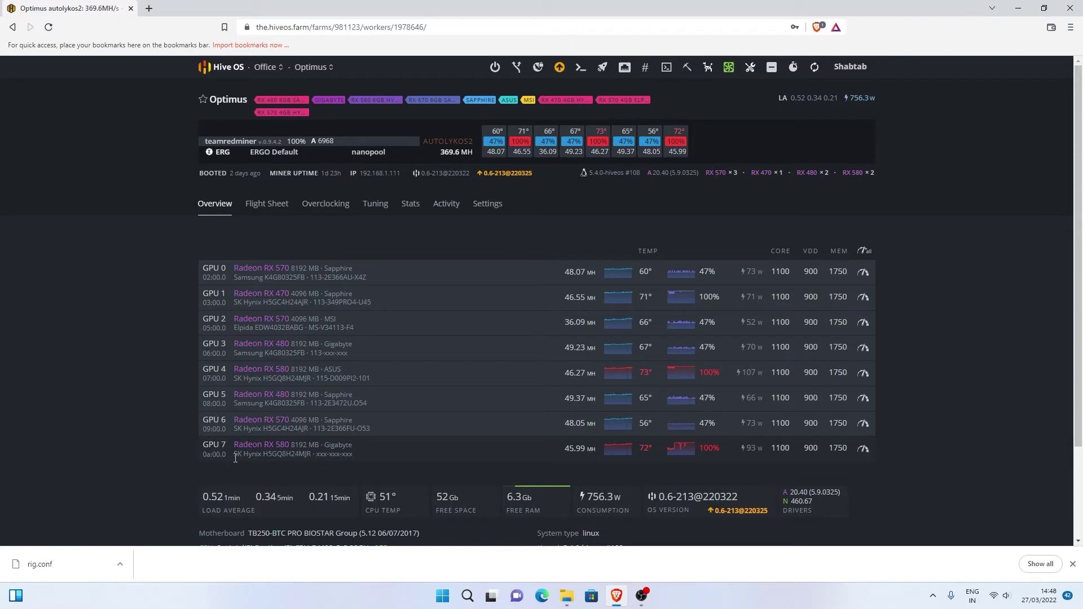
left_click_drag(234, 456, 283, 455)
left_click_drag(234, 424, 286, 429)
left_click(283, 428)
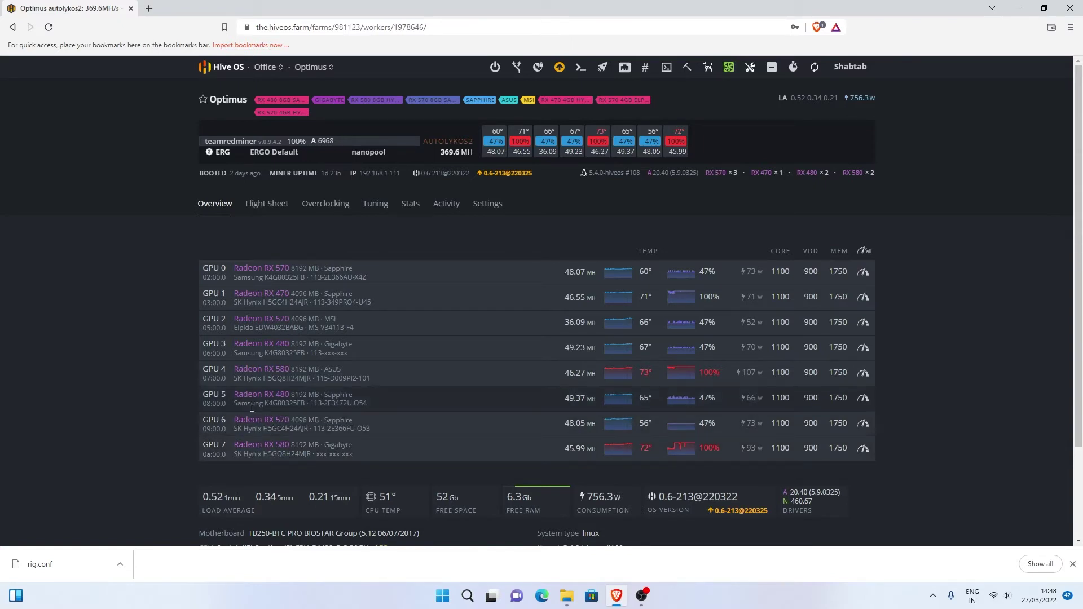
left_click_drag(576, 272, 568, 420)
left_click(576, 441)
left_click_drag(637, 450, 651, 303)
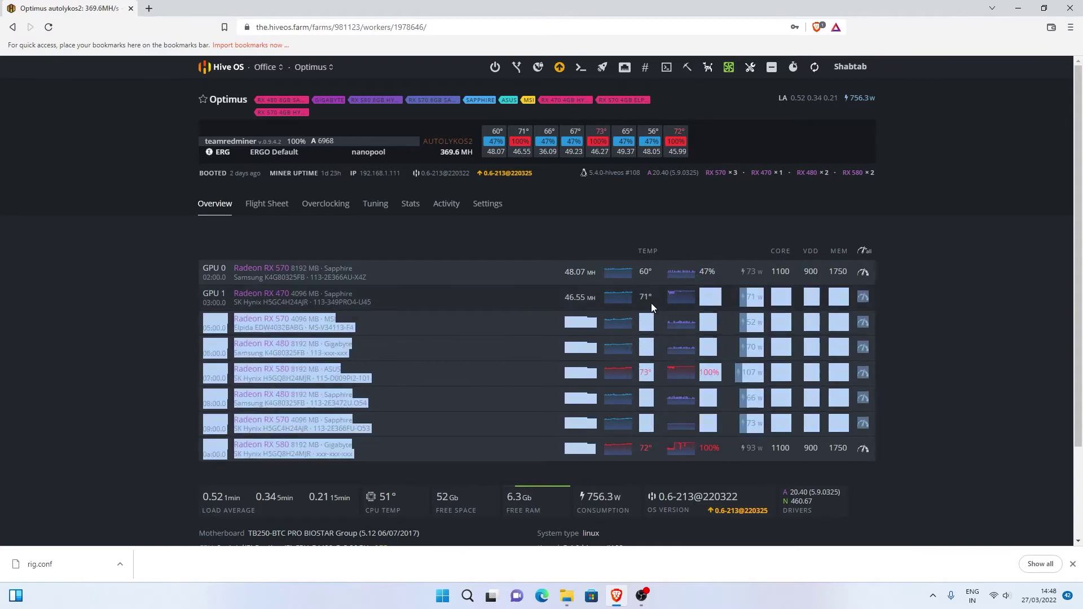
left_click(688, 275)
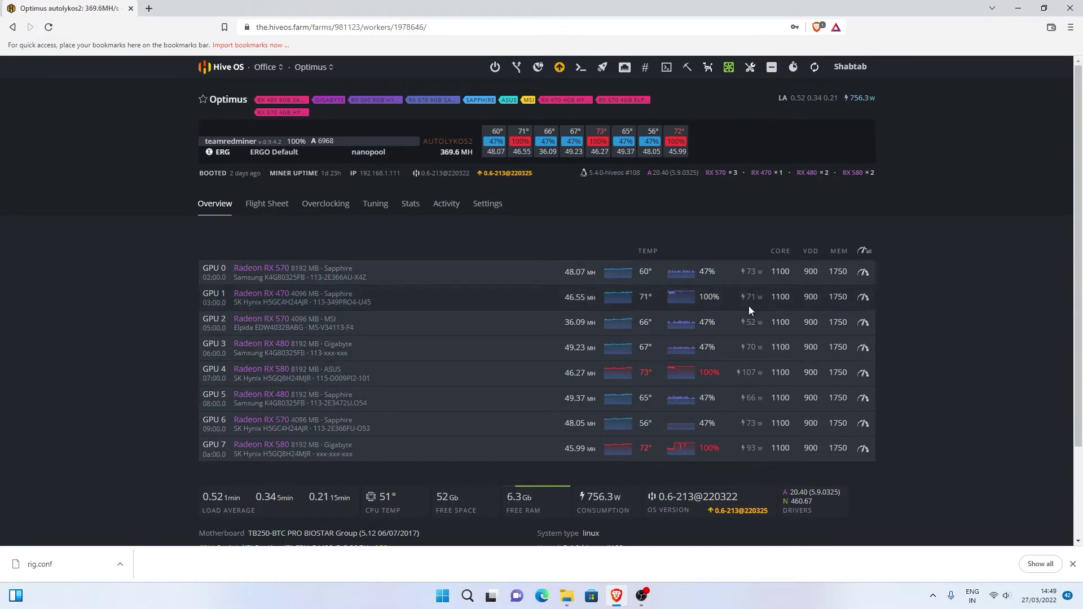
Step: Examine GPU 0's overclocking settings for core clock, core voltage and memory clock plus the Advanced config tweak examples, and cancel without applying
left_click(865, 275)
left_click(447, 147)
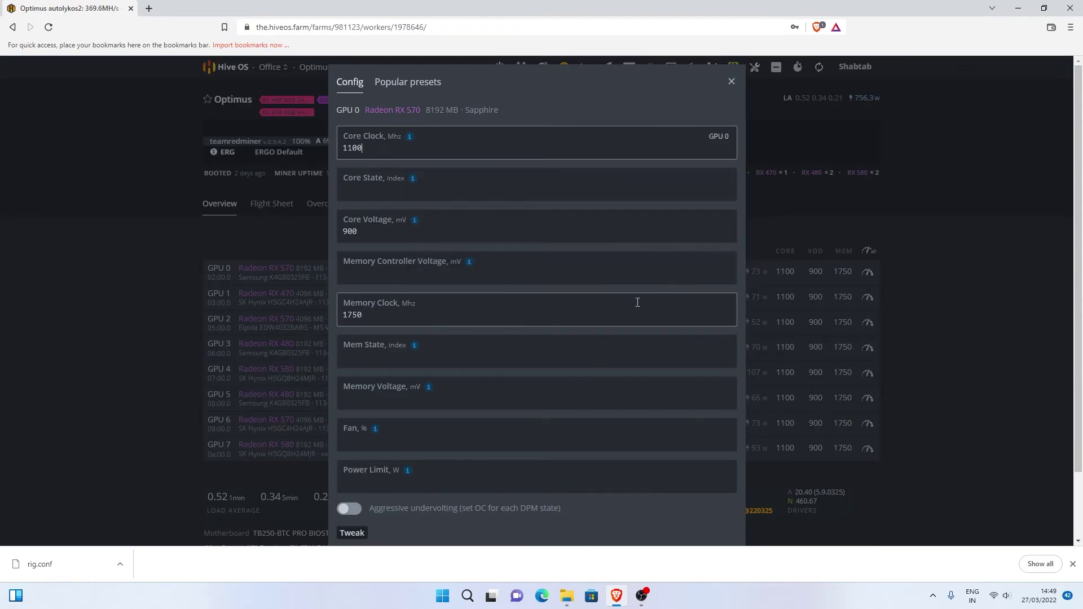
left_click(431, 234)
left_click(452, 319)
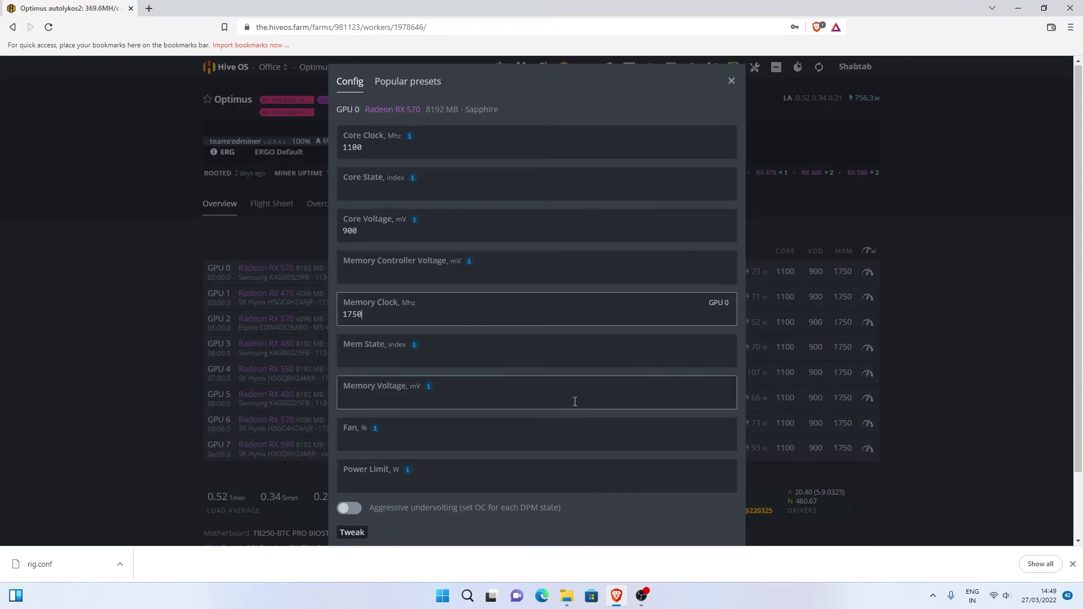
scroll(574, 401, "down", 2)
left_click(352, 481)
scroll(451, 463, "down", 1)
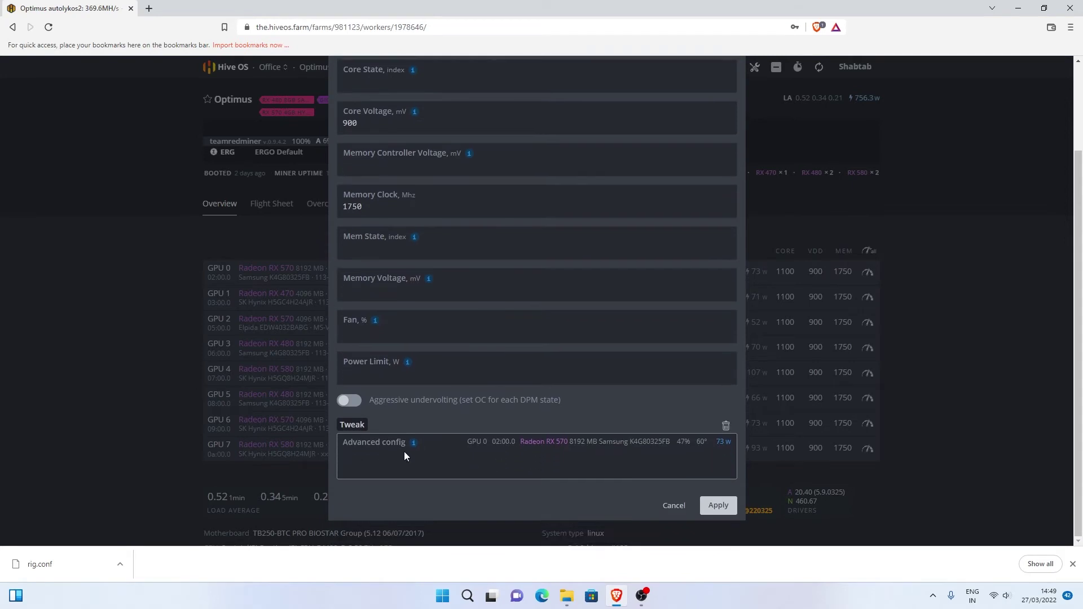
mouse_move(412, 449)
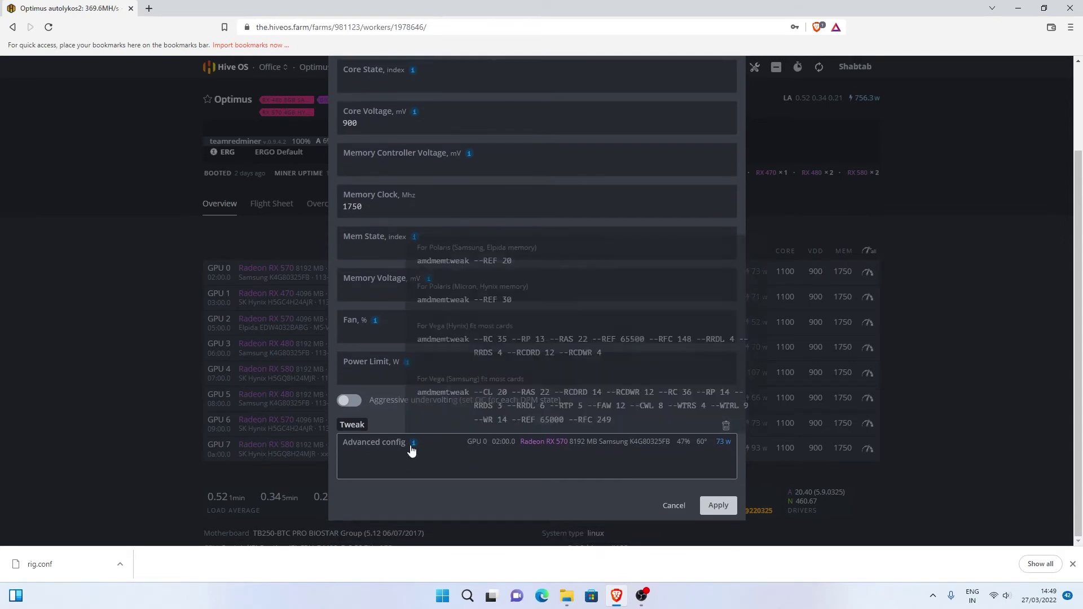
left_click(672, 506)
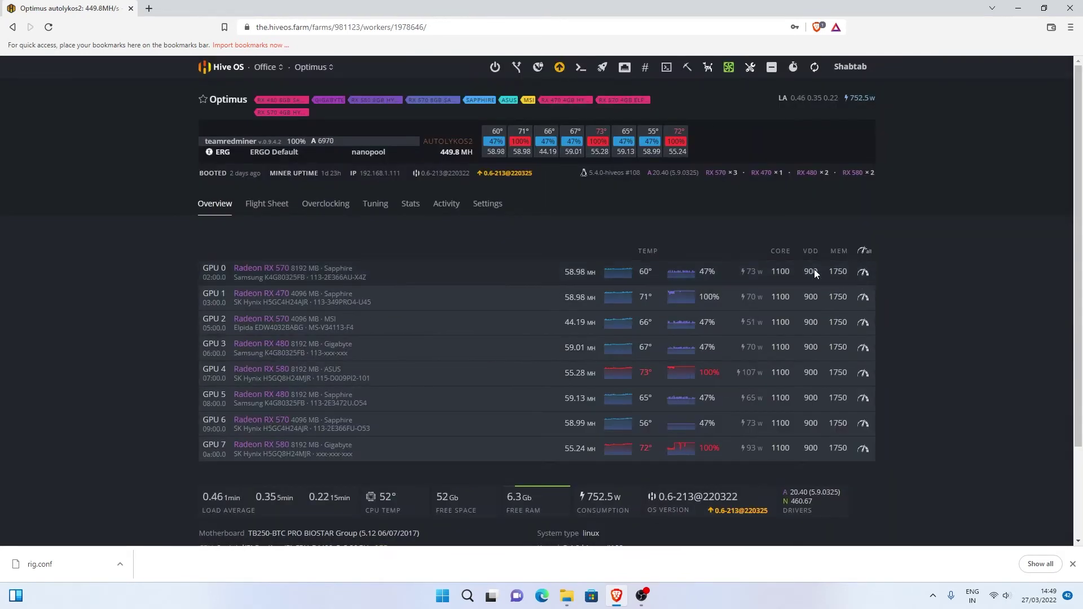
Step: Review the overclocking settings of GPU 2, the 4096 MB MSI card, and cancel without applying
left_click(863, 322)
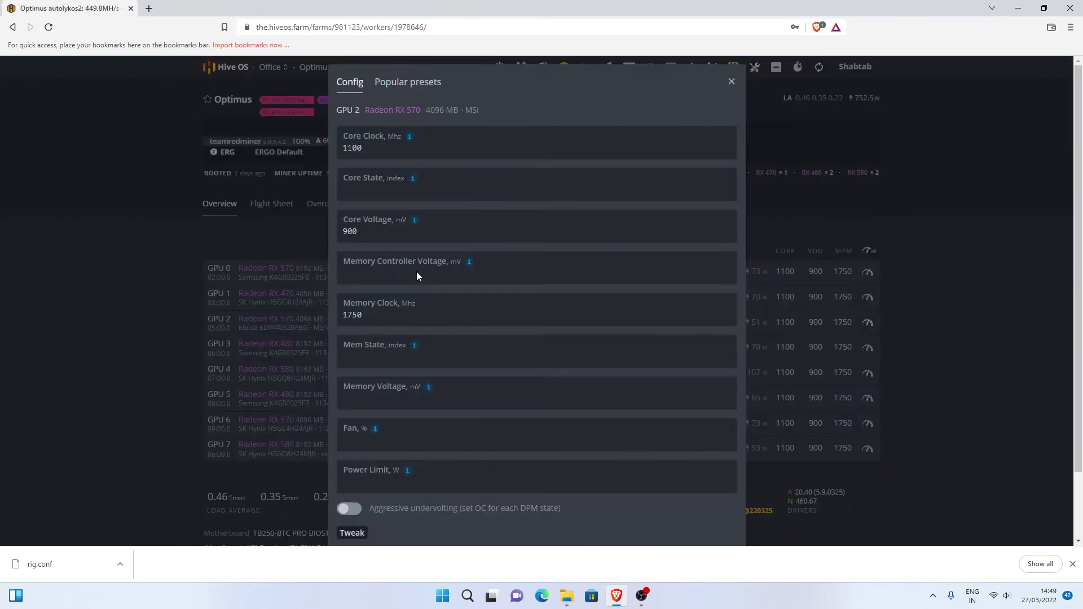
scroll(416, 272, "down", 2)
left_click(674, 506)
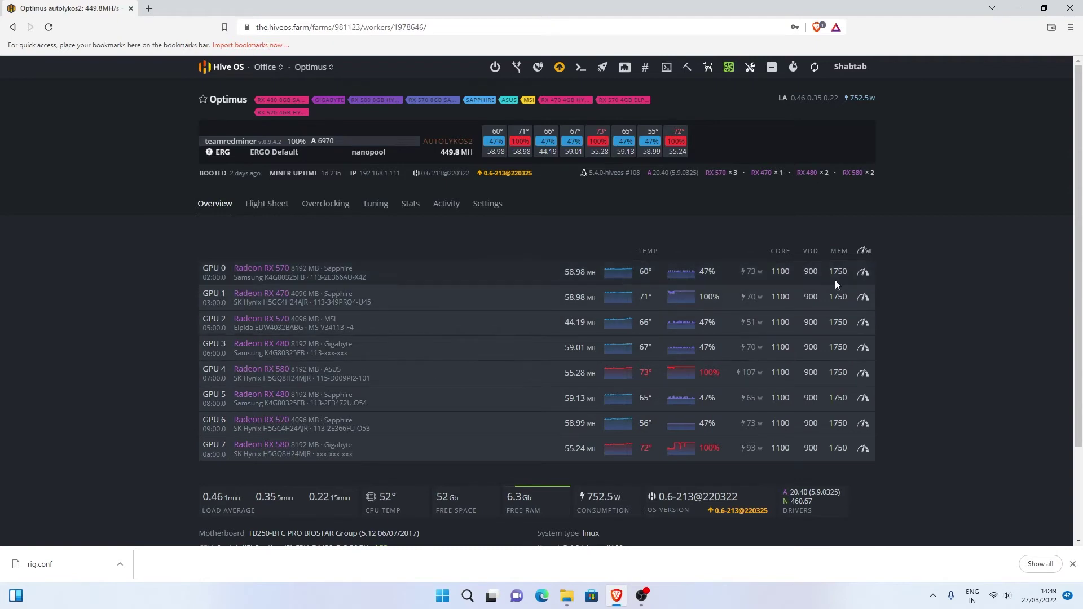
Step: Open the overclocking configuration for all Optimus GPUs and check which GPU each of the first five Core Clock values belongs to
left_click(864, 251)
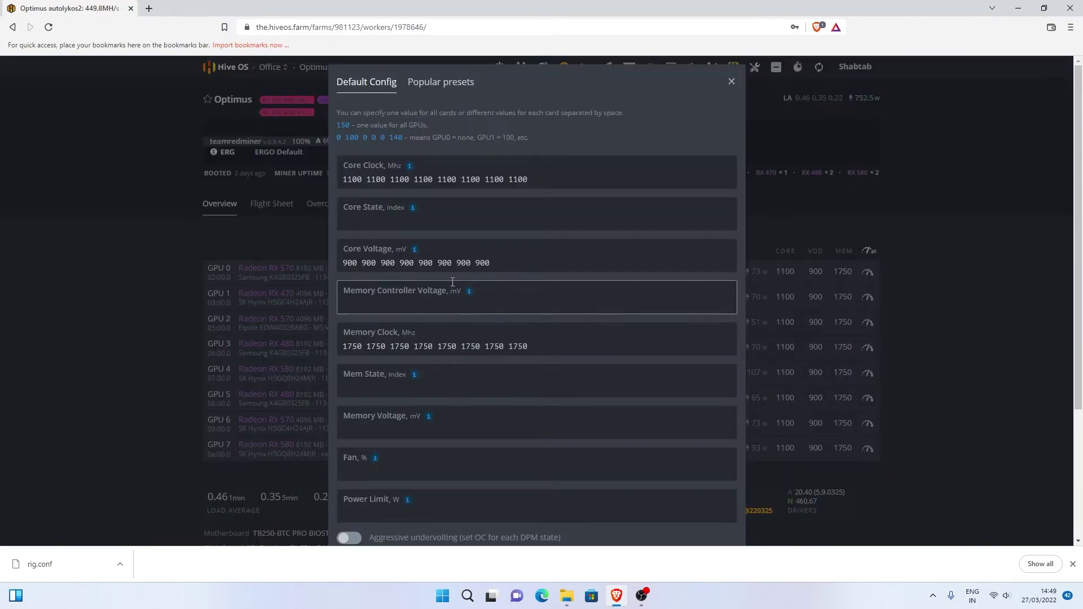
scroll(339, 229, "down", 1)
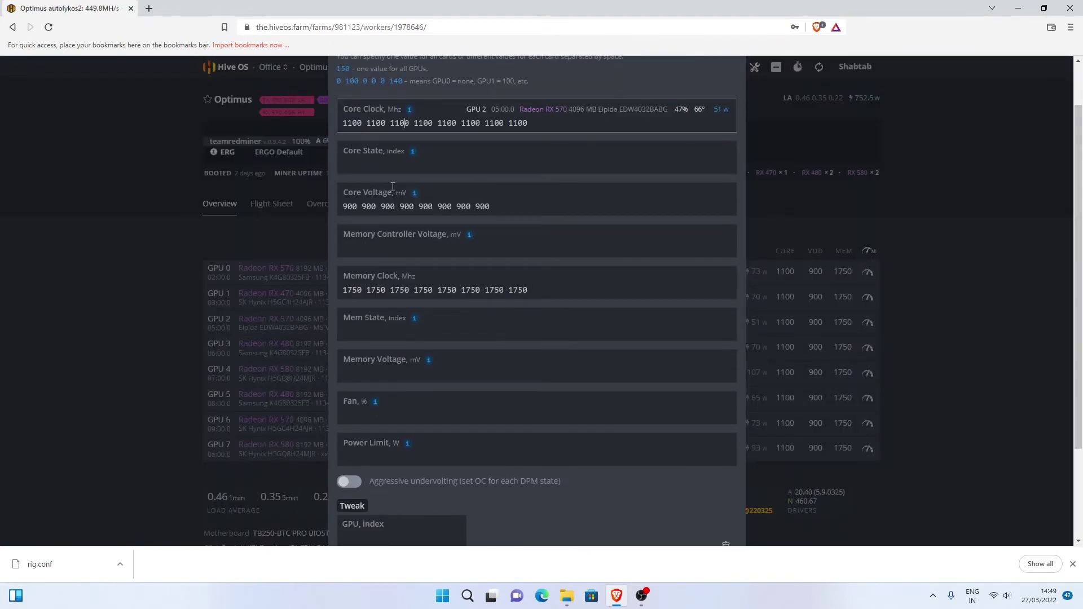
left_click(353, 124)
left_click(376, 123)
left_click(400, 123)
left_click(424, 124)
left_click(449, 125)
Step: Try adding an extra value at the end of the Memory Clock list for all GPUs, and remove it again
left_click_drag(367, 290, 556, 294)
left_click(556, 295)
type("1750 1")
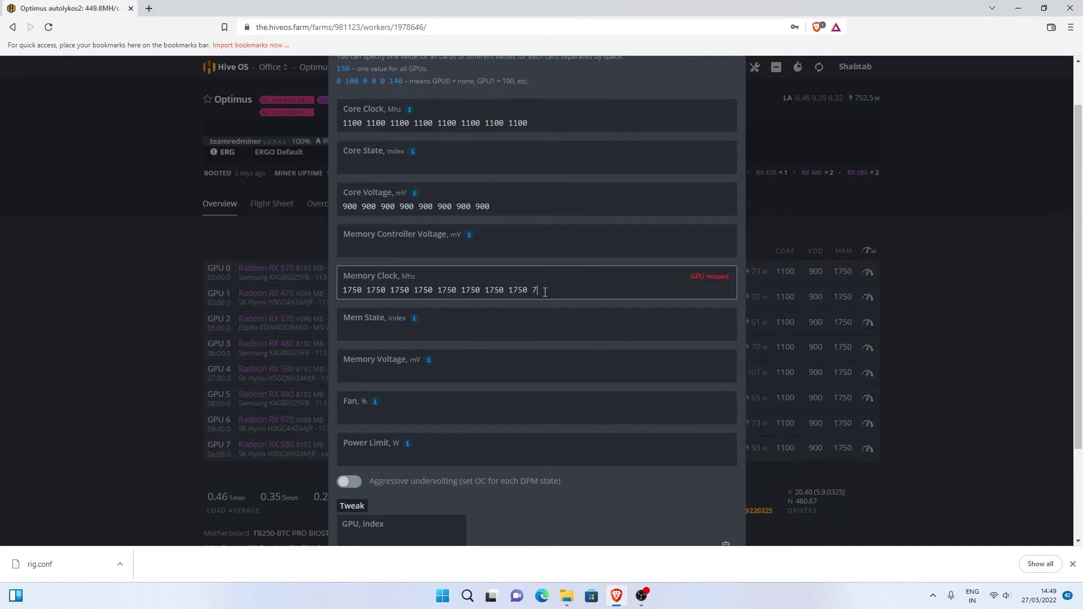
type("750")
double_click(543, 291)
key("BackSpace")
key("BackSpace")
scroll(464, 281, "down", 1)
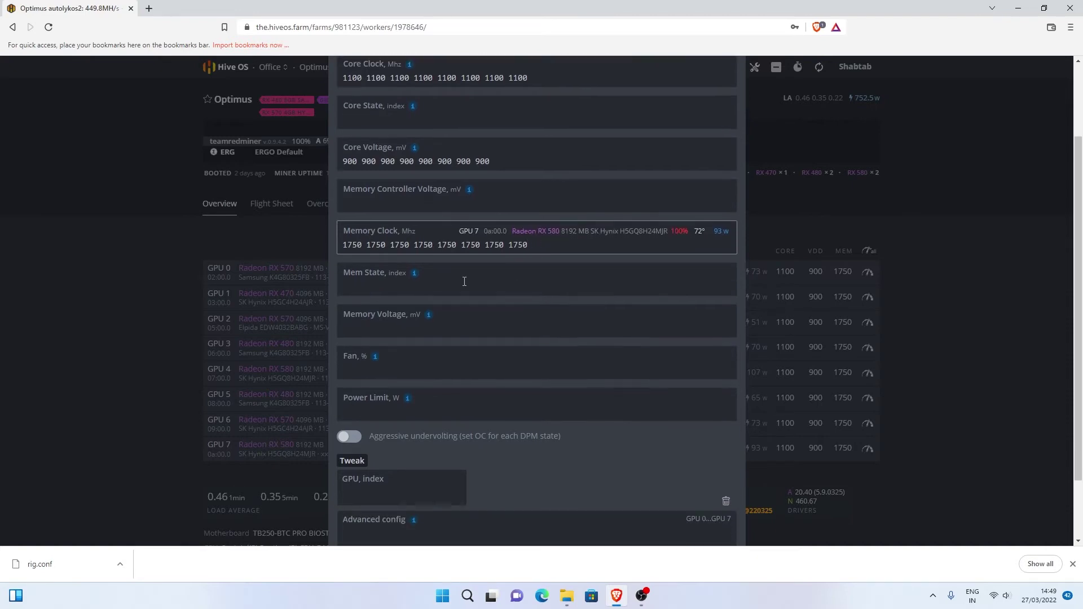
Step: Cancel the overclocking configuration for all GPUs without applying it, and view the flight sheets available to the Optimus worker
scroll(464, 281, "down", 2)
left_click(679, 520)
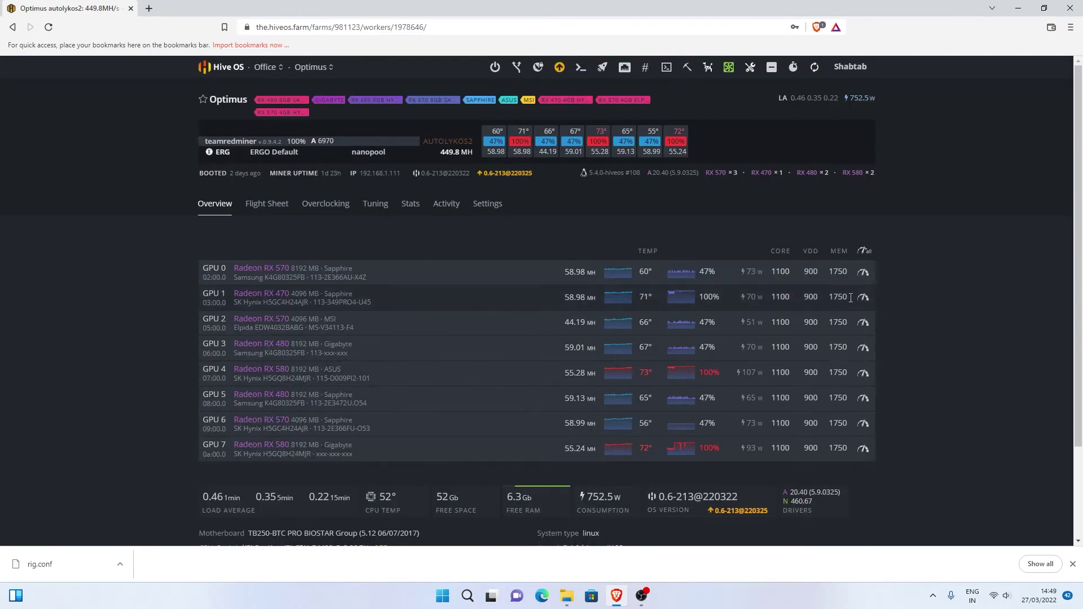
left_click(264, 205)
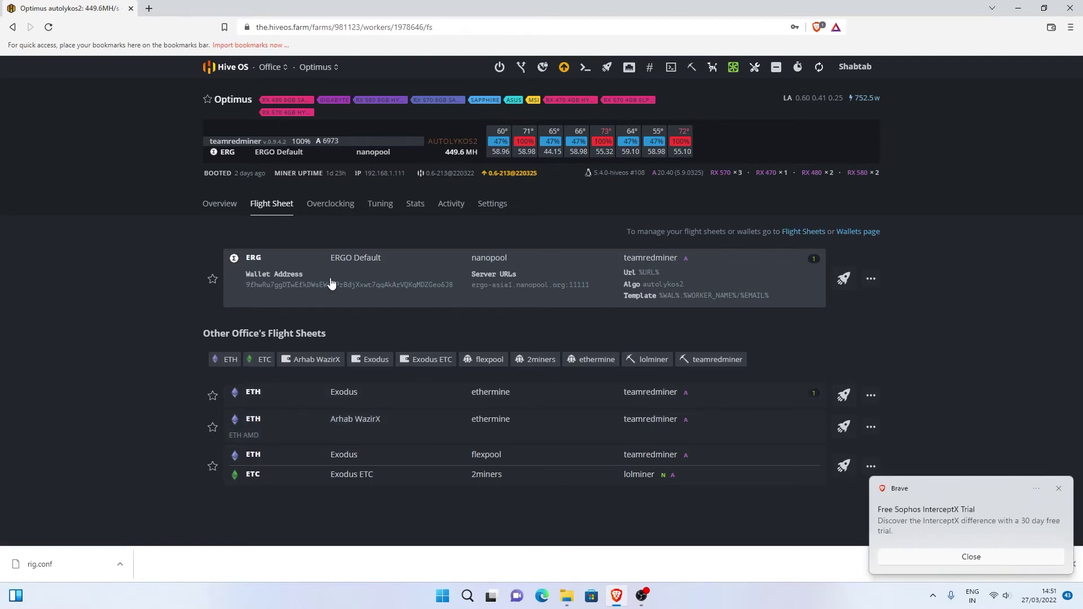
left_click(890, 559)
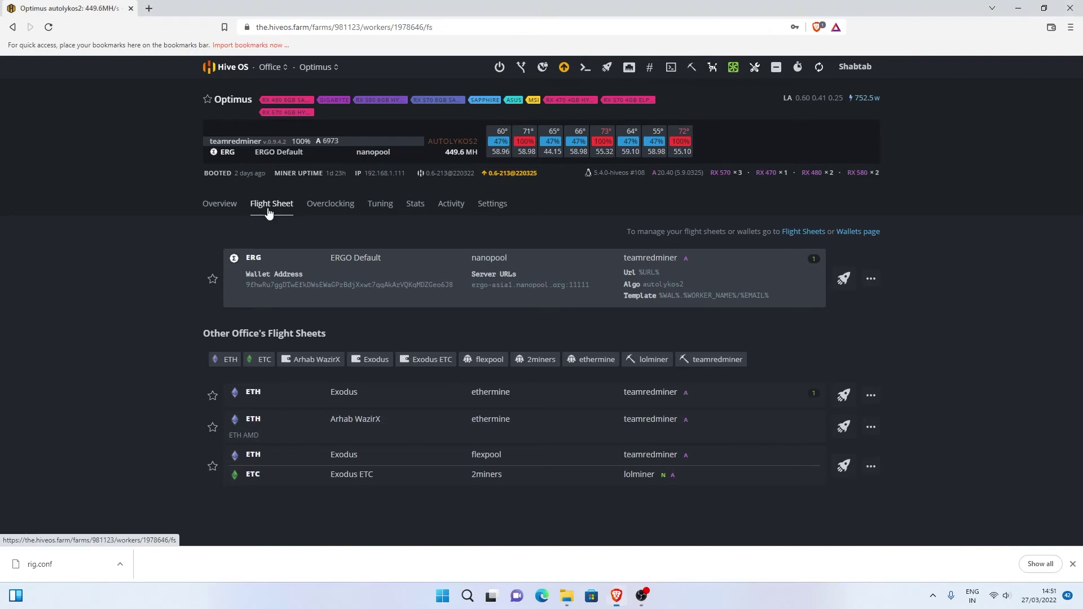
Step: Open the Office farm's flight sheet management and choose ETC as the coin of a new flight sheet
left_click(803, 232)
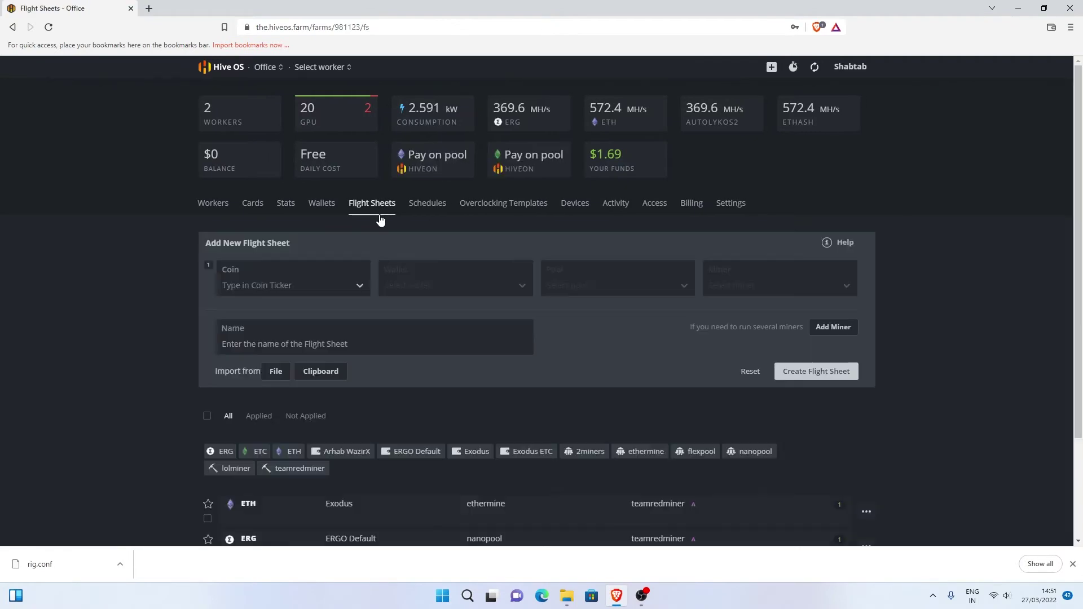
scroll(370, 315, "down", 1)
scroll(370, 319, "up", 1)
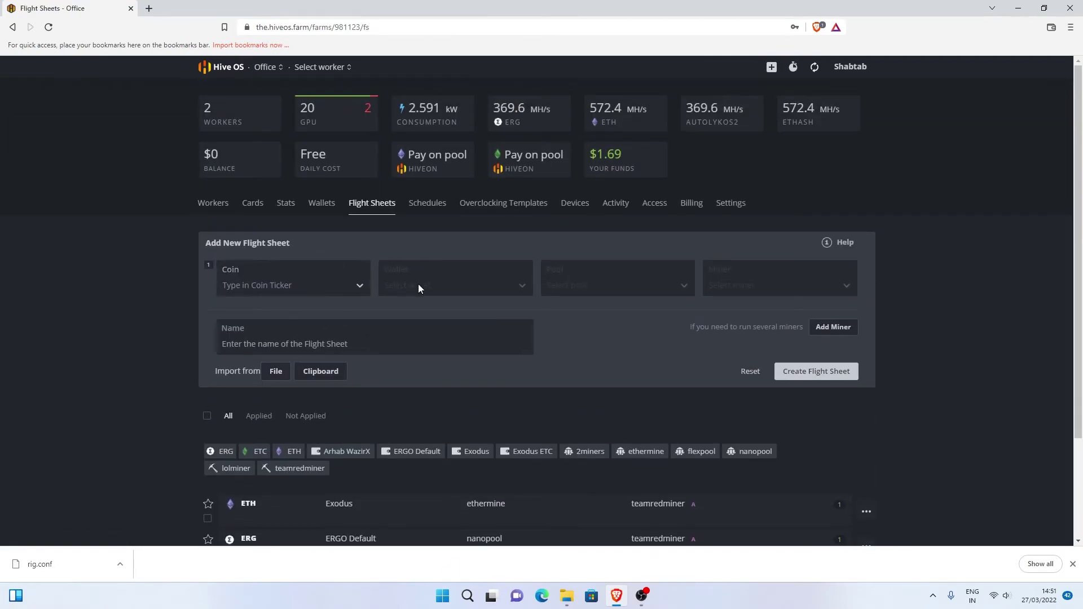
left_click(360, 293)
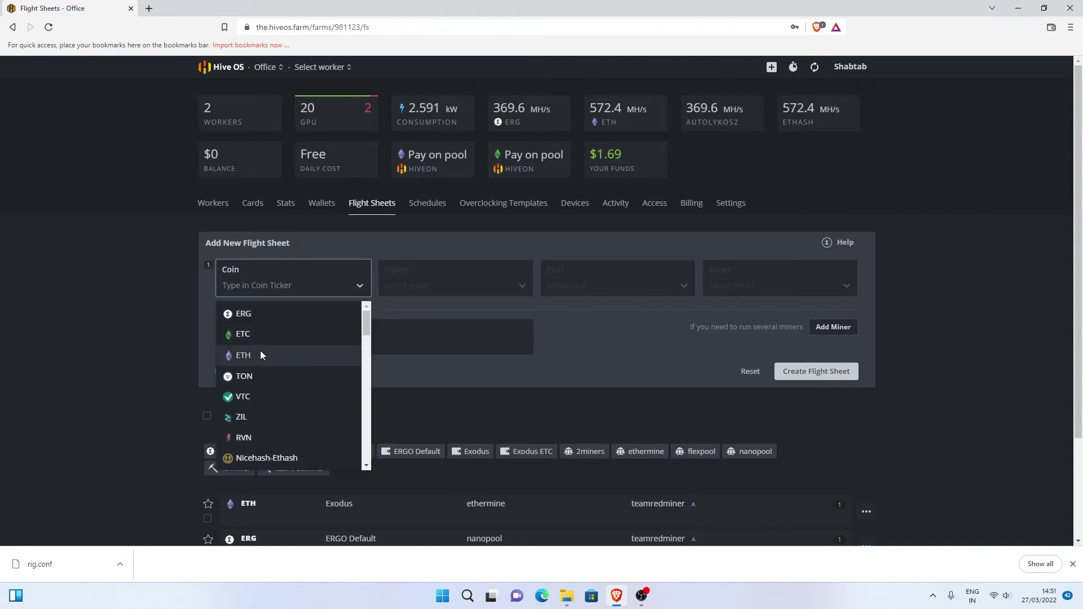
left_click(273, 333)
Step: Review the New Wallet form for ETC, including its address and name fields, and cancel without creating a wallet
left_click(441, 288)
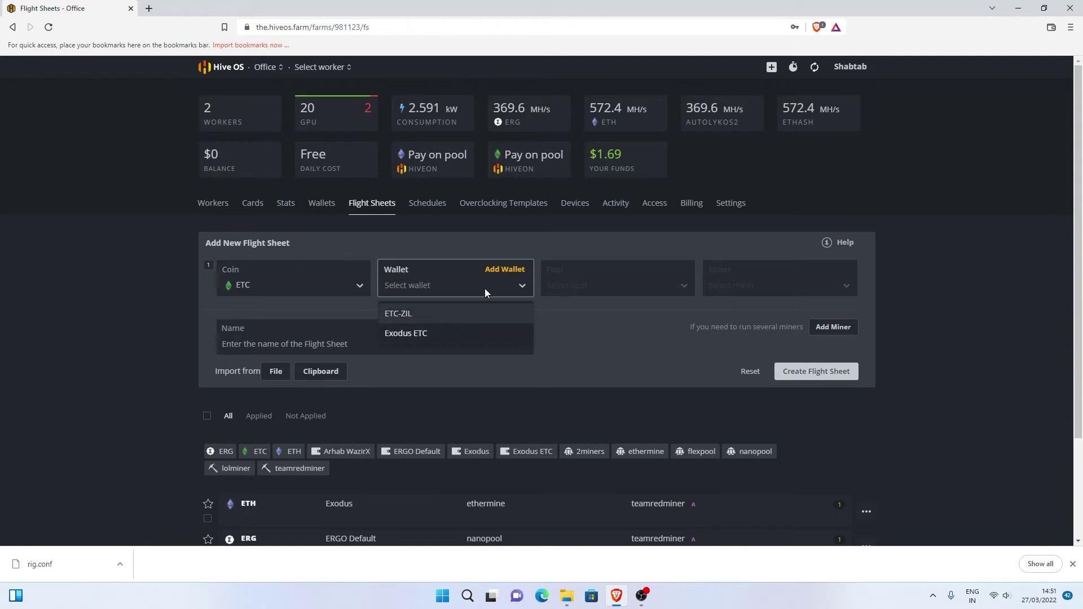
left_click(497, 269)
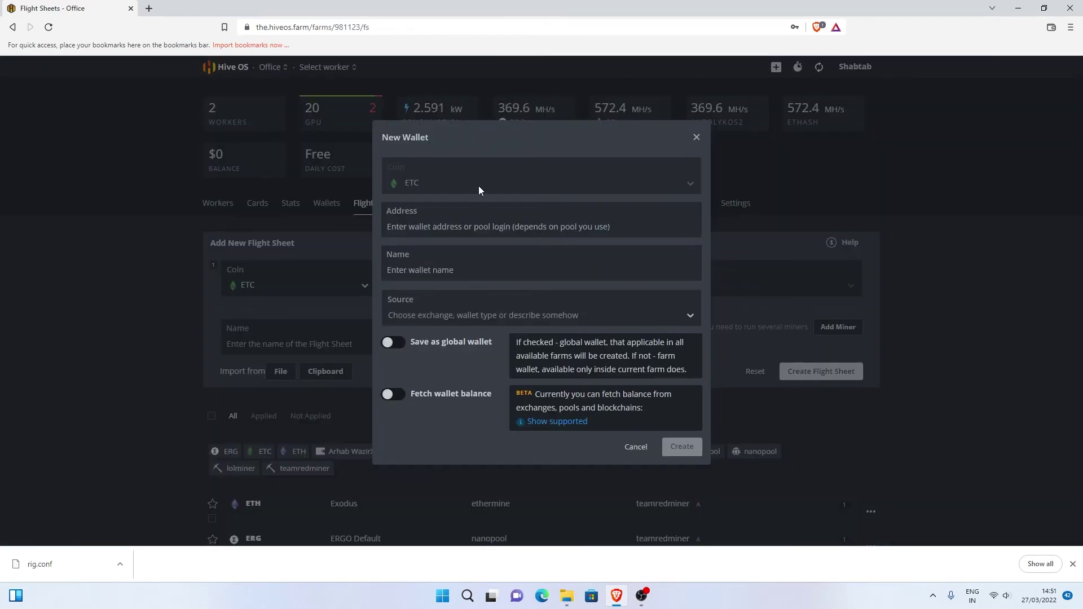
left_click(450, 228)
left_click(408, 205)
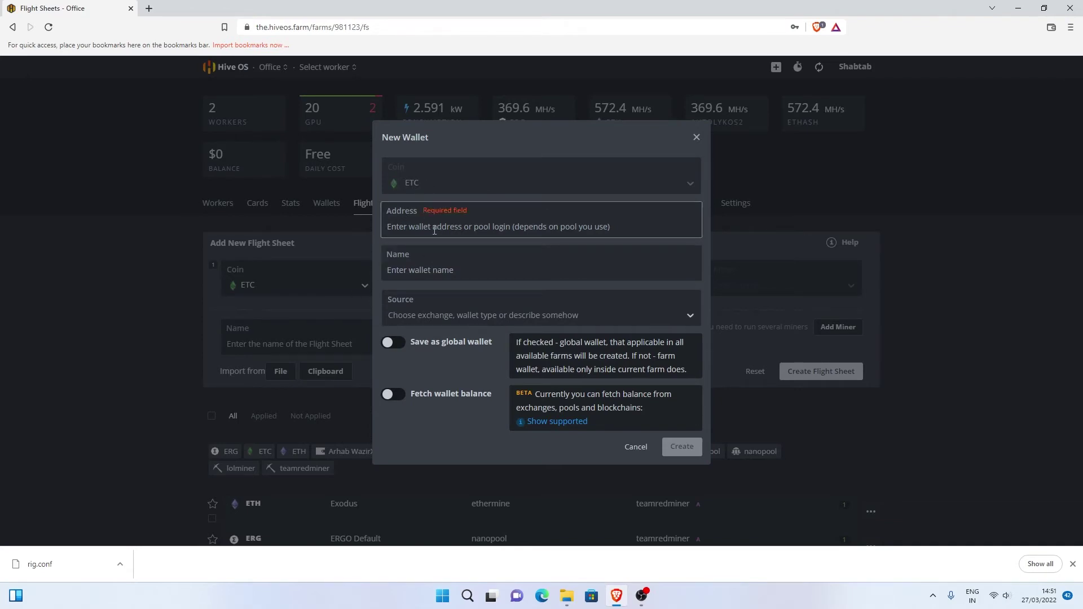
left_click(451, 269)
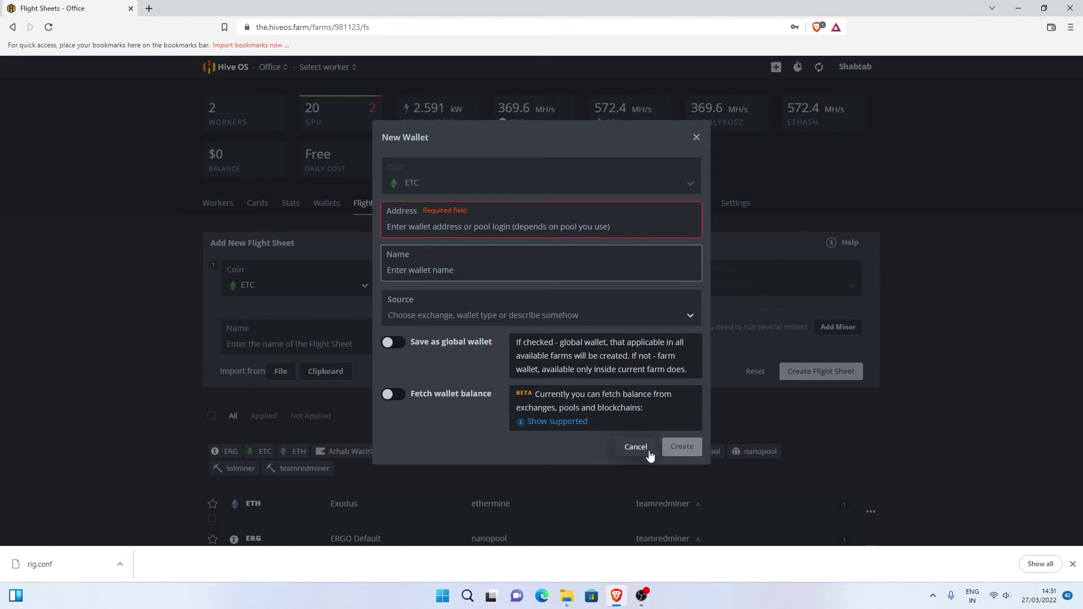
left_click(627, 447)
Step: Set the flight sheet's wallet to Exodus ETC and browse the pools offered for ETC
left_click(444, 293)
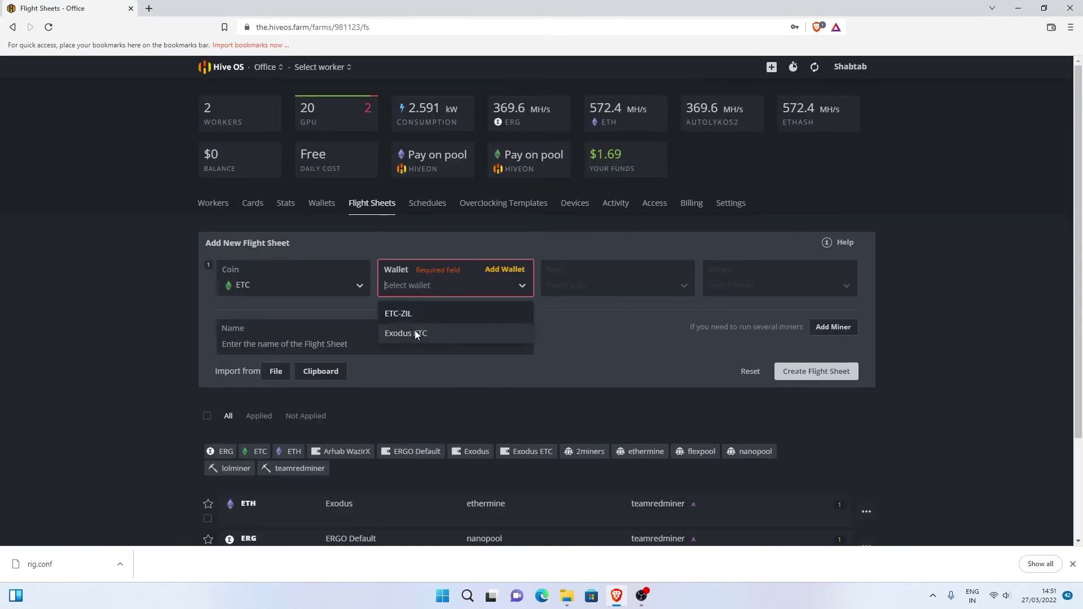
left_click(414, 333)
left_click(583, 292)
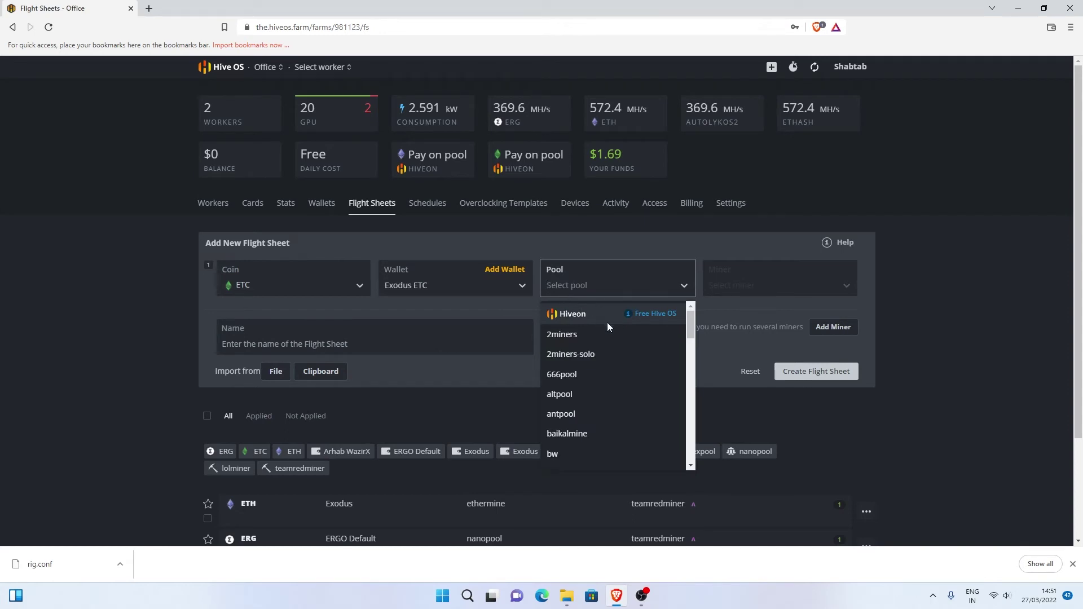
scroll(607, 328, "down", 3)
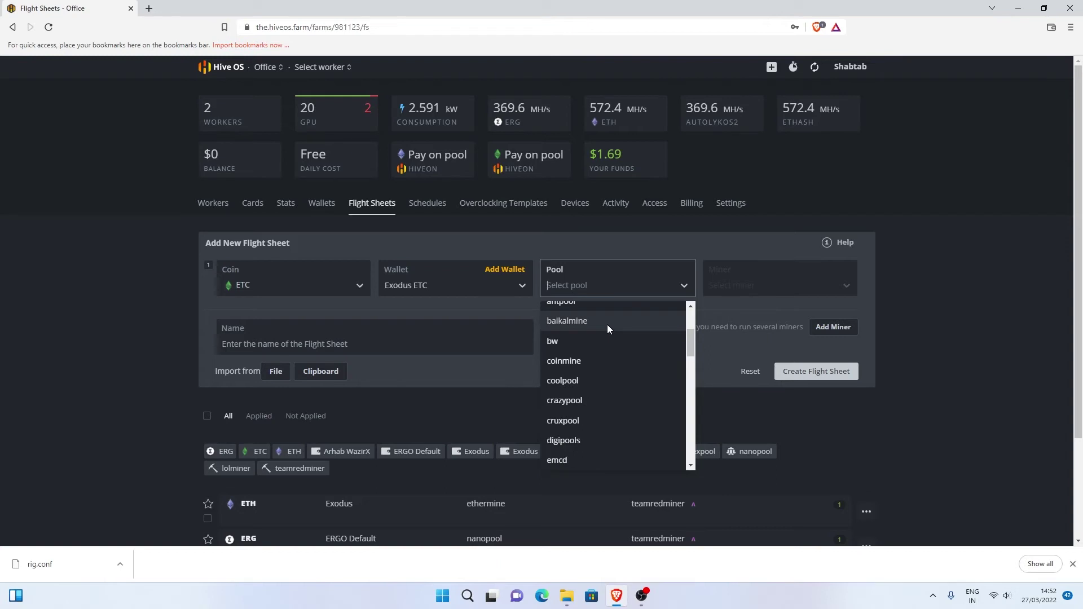
left_click_drag(689, 343, 699, 401)
scroll(636, 359, "up", 3)
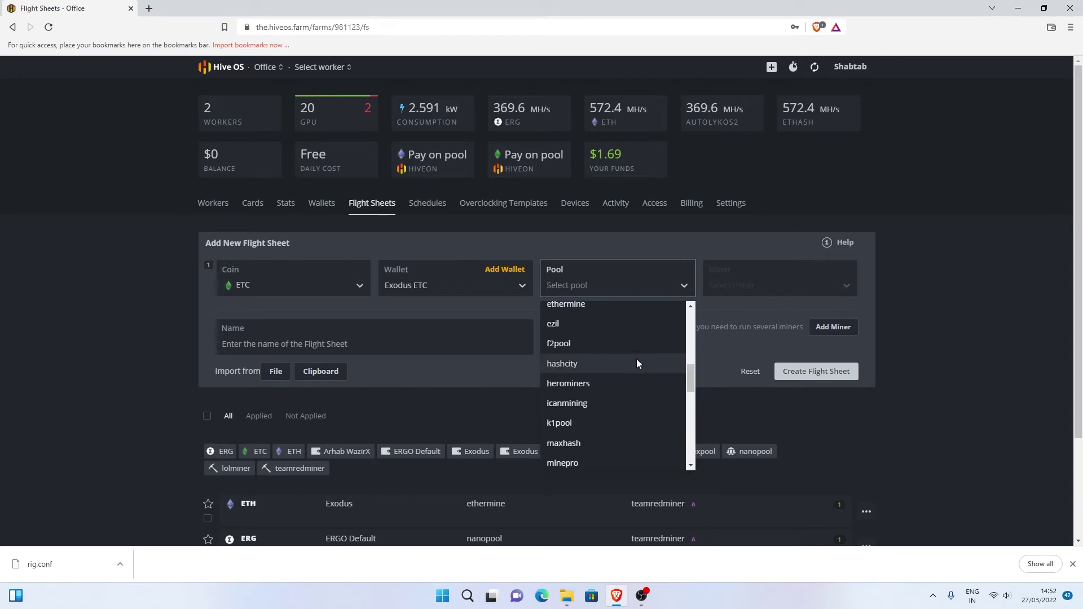
scroll(630, 361, "up", 1)
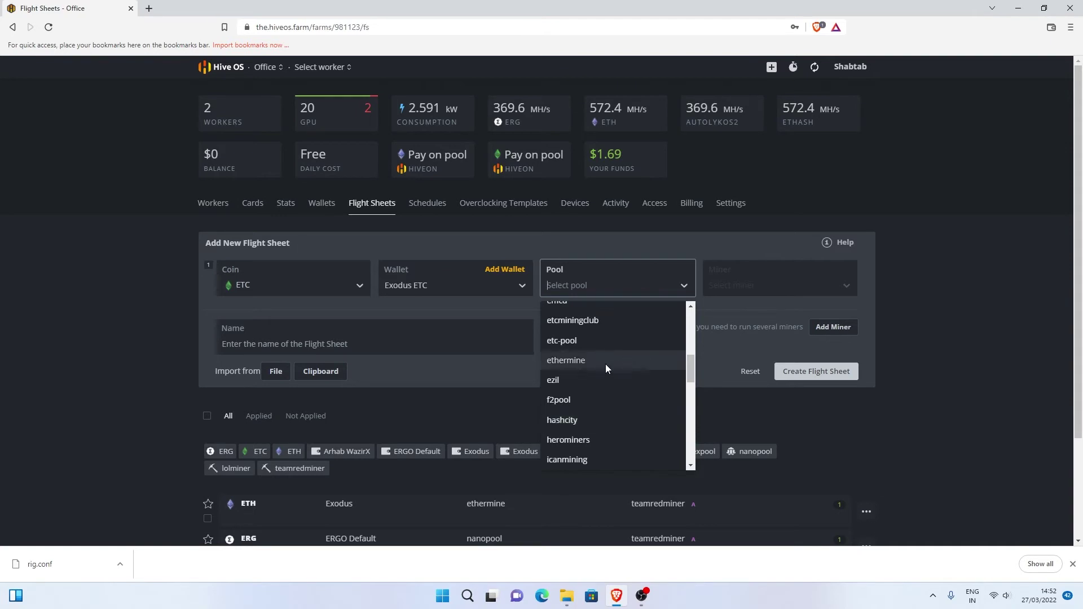
Step: Examine the ethermine pool configuration, comparing its server URLs with SSL on and off, and cancel without applying
left_click(581, 361)
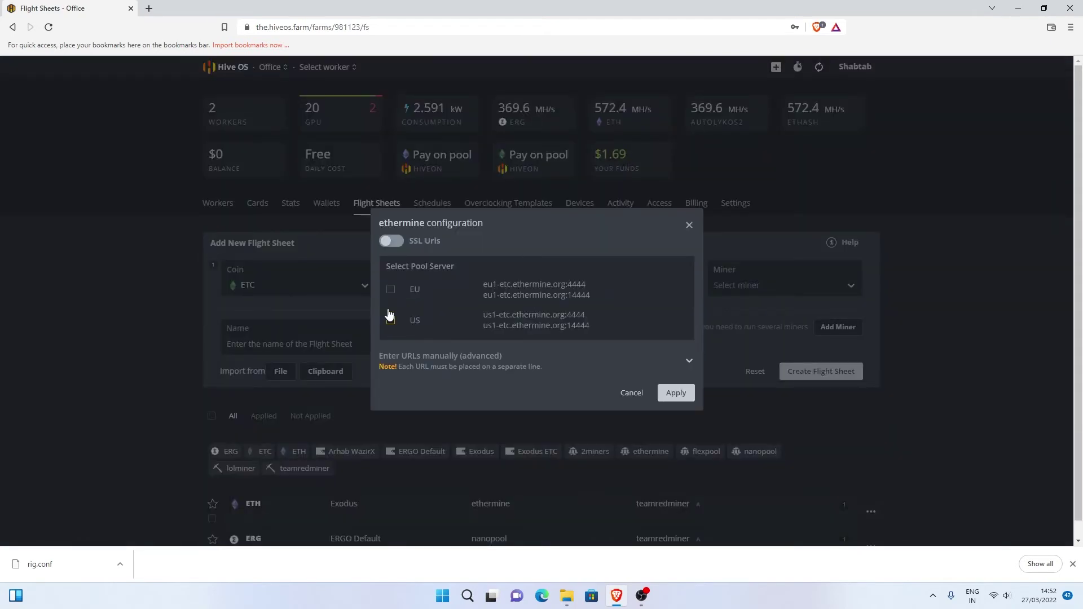
left_click(392, 241)
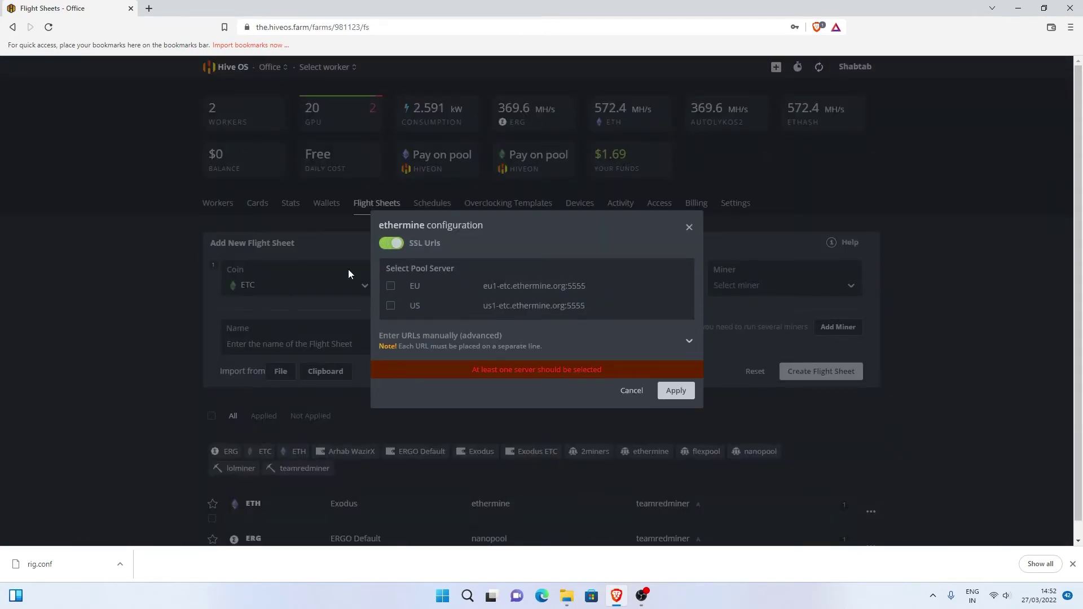
left_click(394, 247)
left_click(394, 241)
left_click(387, 245)
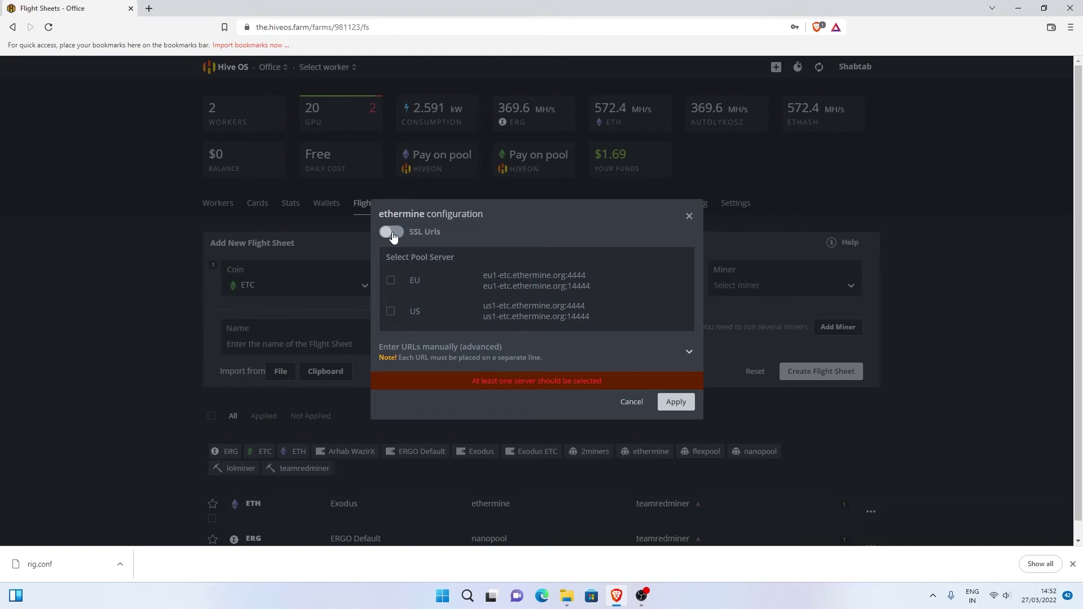
left_click(393, 237)
left_click(393, 237)
left_click(641, 407)
Step: Select 2miners as the pool and configure it with SSL URLs enabled and the EU server
left_click(615, 292)
left_click(617, 339)
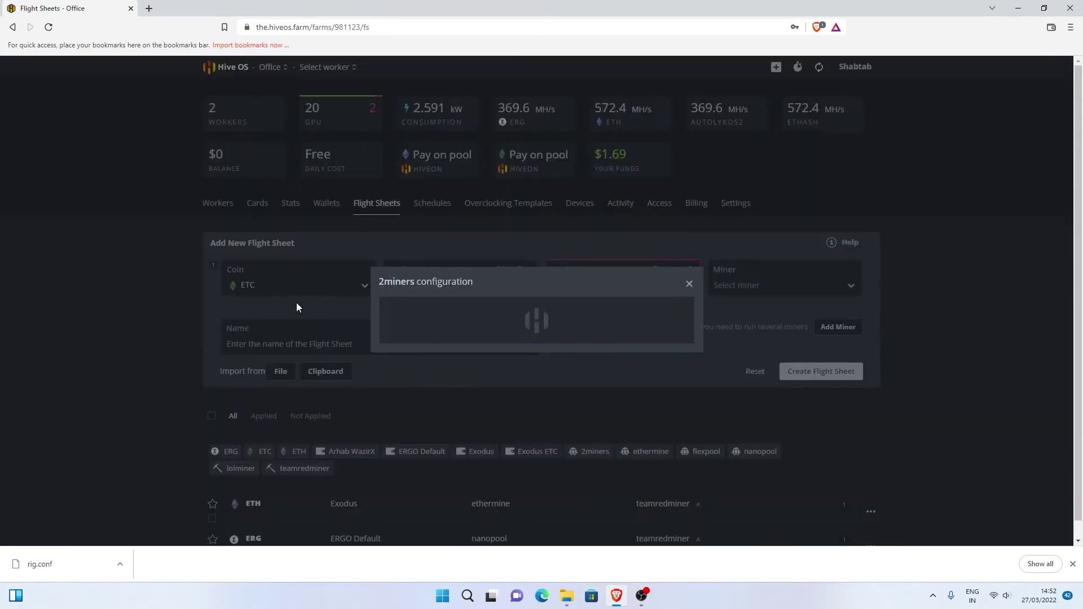
left_click(630, 390)
left_click(614, 290)
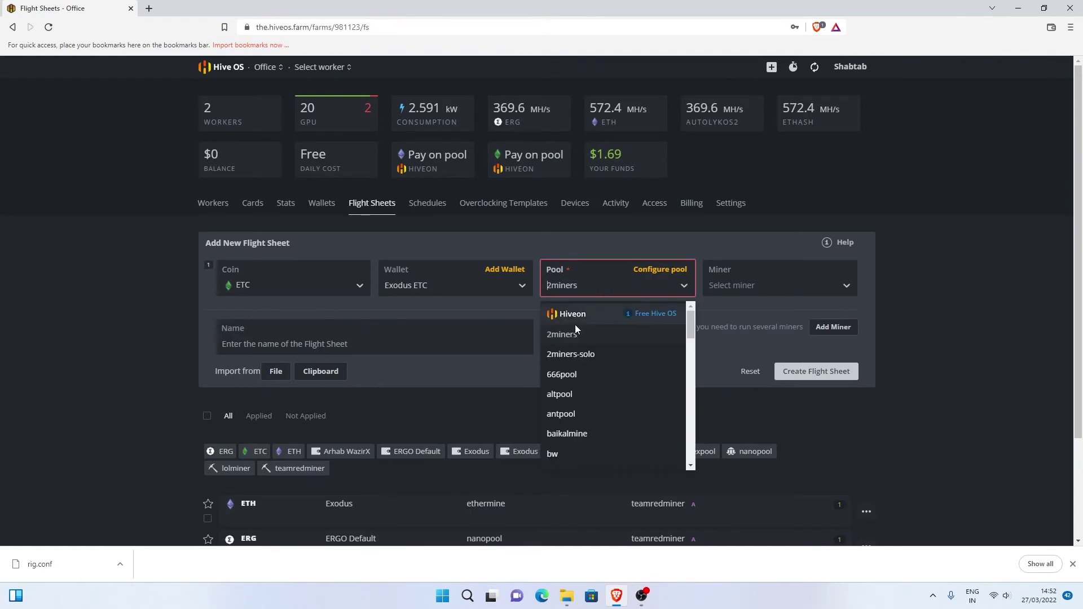
left_click(364, 305)
left_click(648, 270)
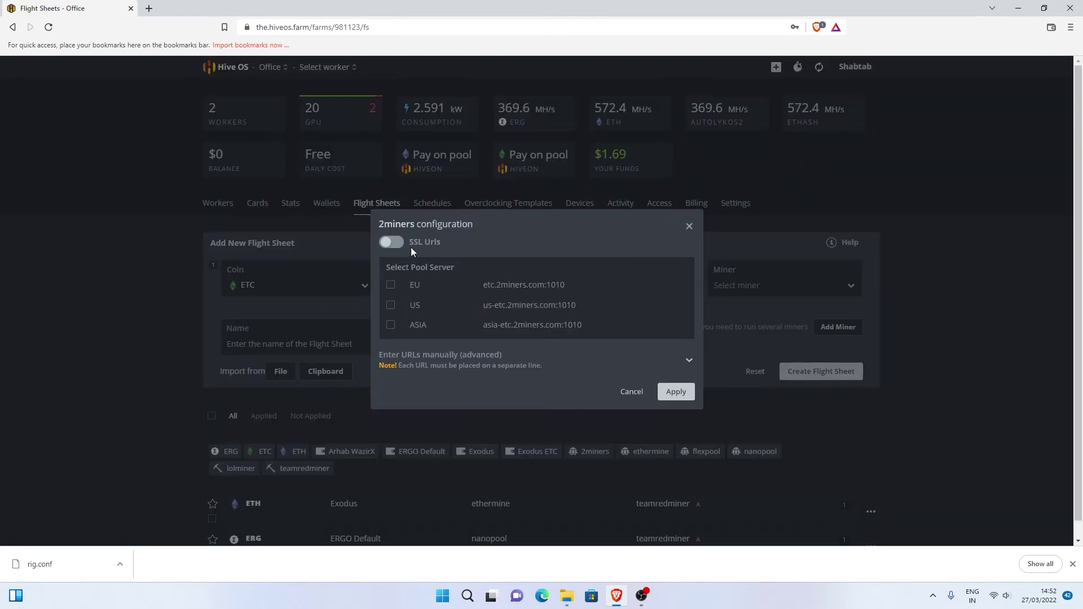
left_click(393, 243)
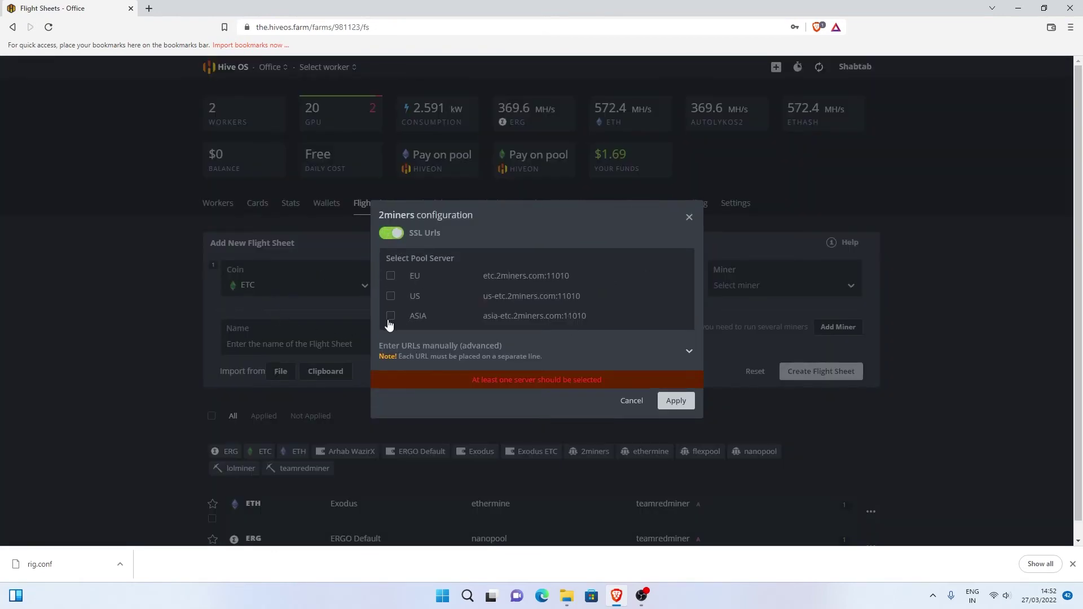
left_click(390, 275)
left_click(672, 400)
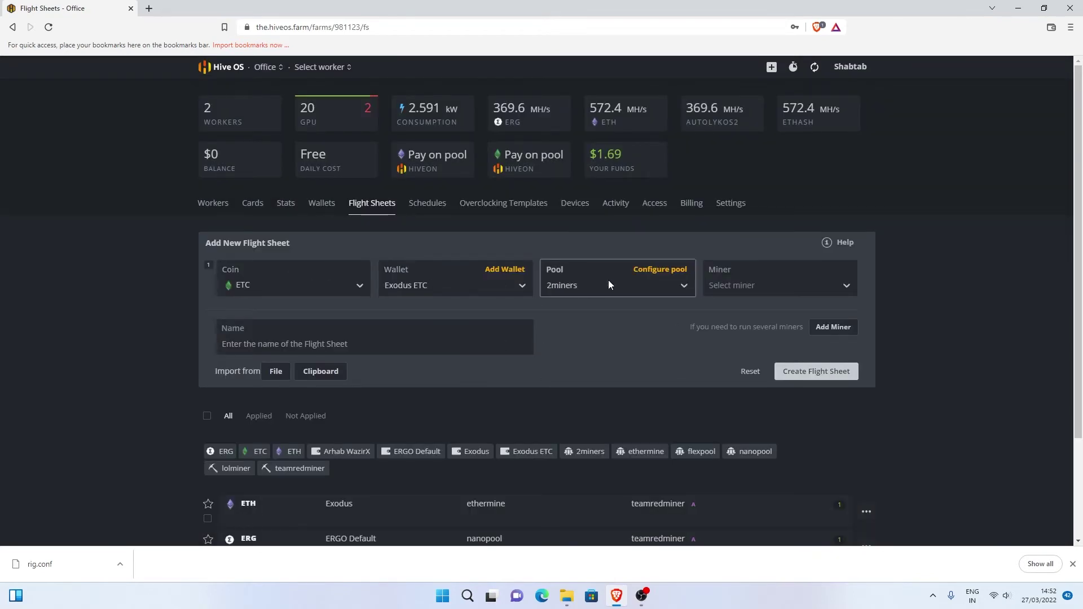
Step: Examine the miners offered for ETC and which of them support NVIDIA, AMD or CPU hardware
left_click(746, 285)
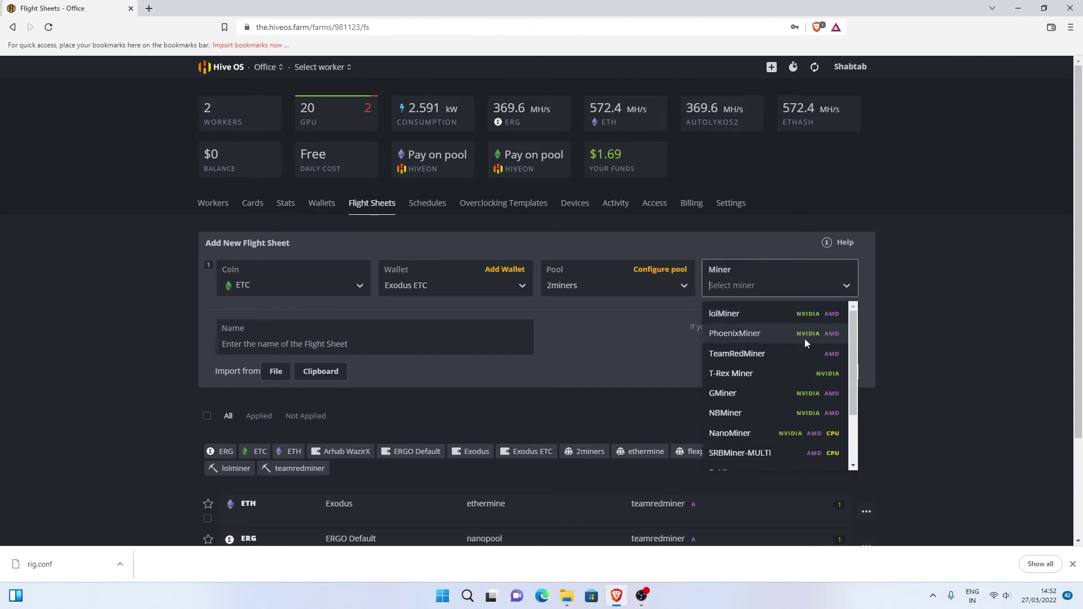
scroll(805, 339, "down", 2)
scroll(804, 341, "up", 2)
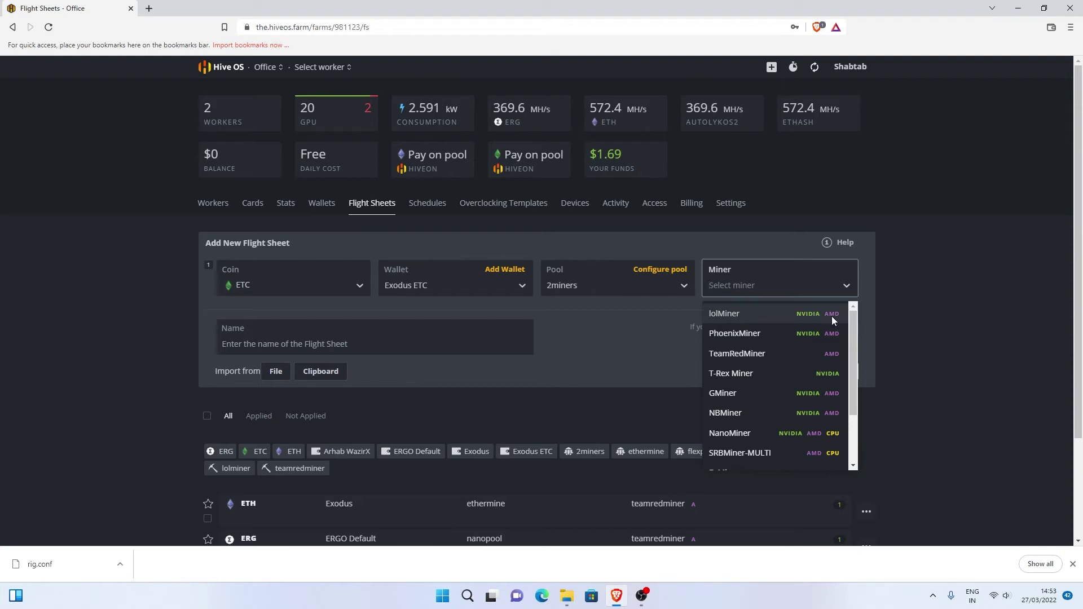
left_click(639, 345)
left_click(804, 288)
scroll(739, 371, "down", 3)
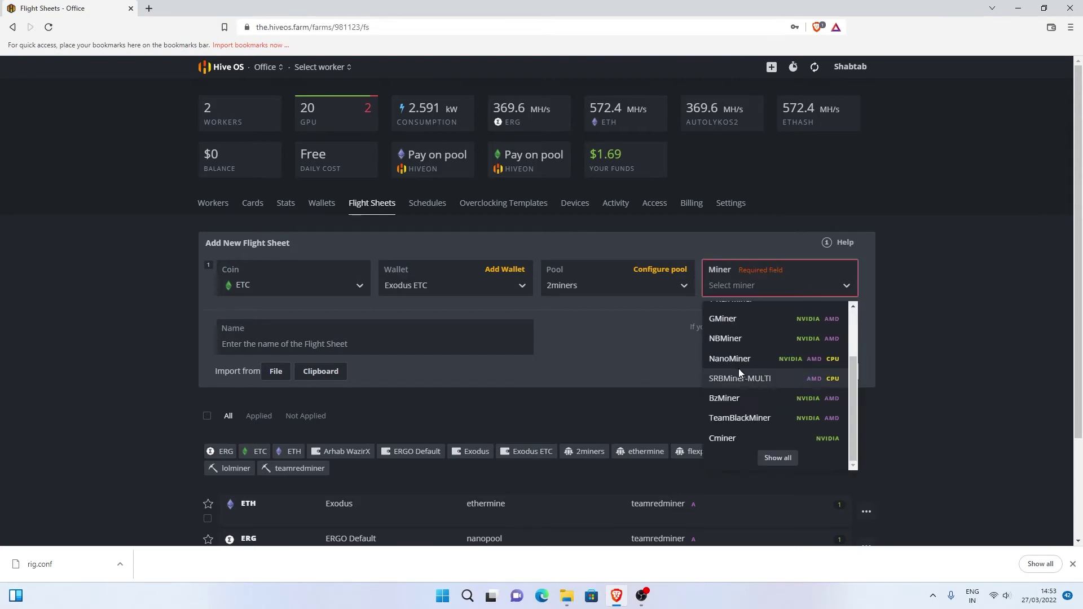
left_click(599, 377)
Step: Set the flight sheet's miner to NanoMiner
left_click(789, 285)
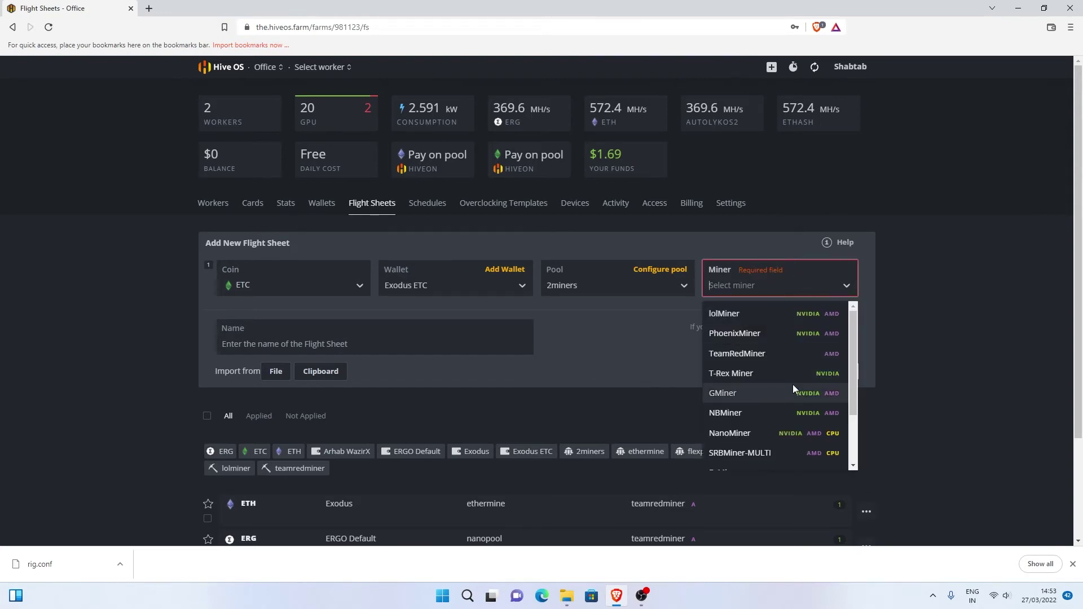
left_click(781, 432)
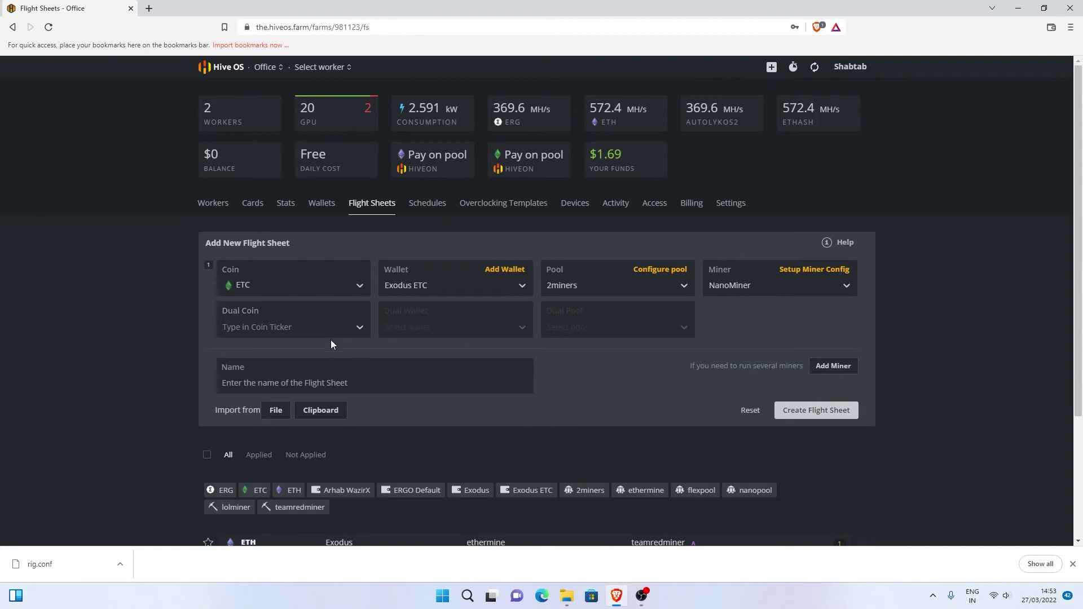
left_click(761, 291)
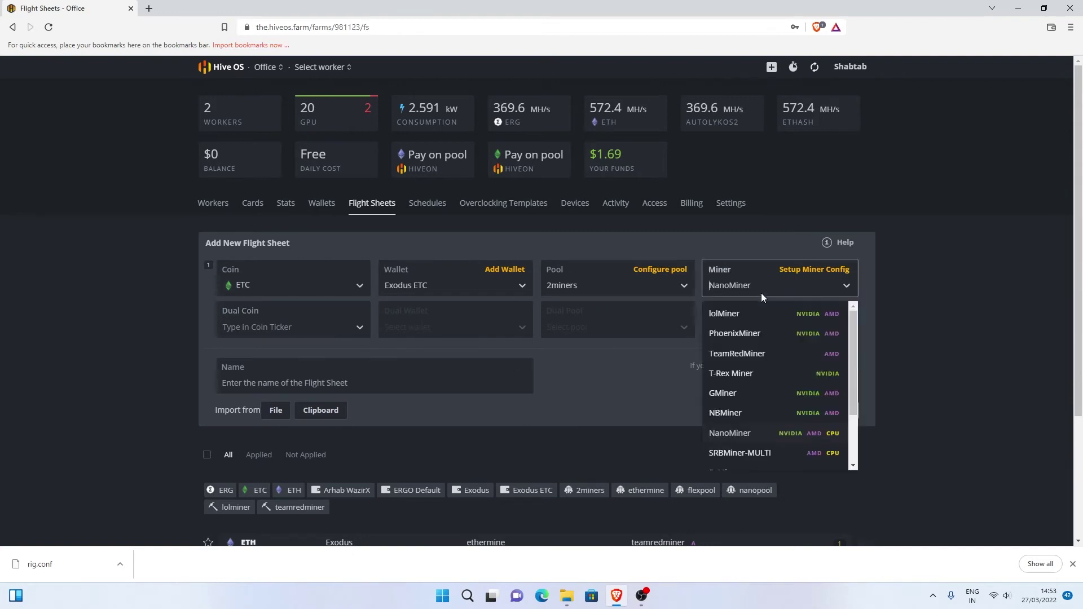
left_click(733, 433)
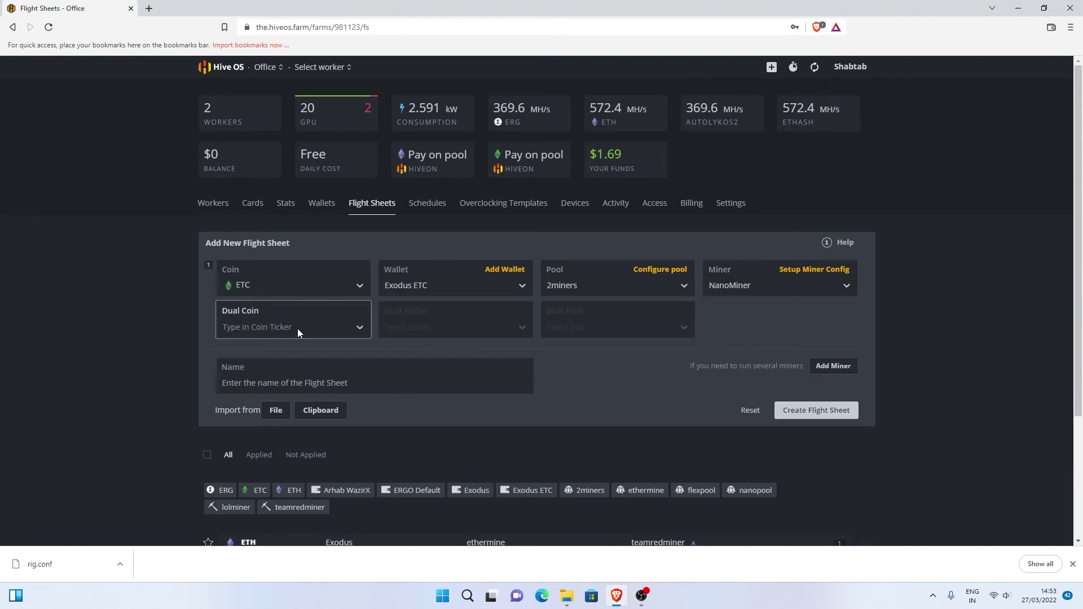
Step: Add ZIL as the dual coin and select Zillet.io as its dual wallet
left_click(368, 334)
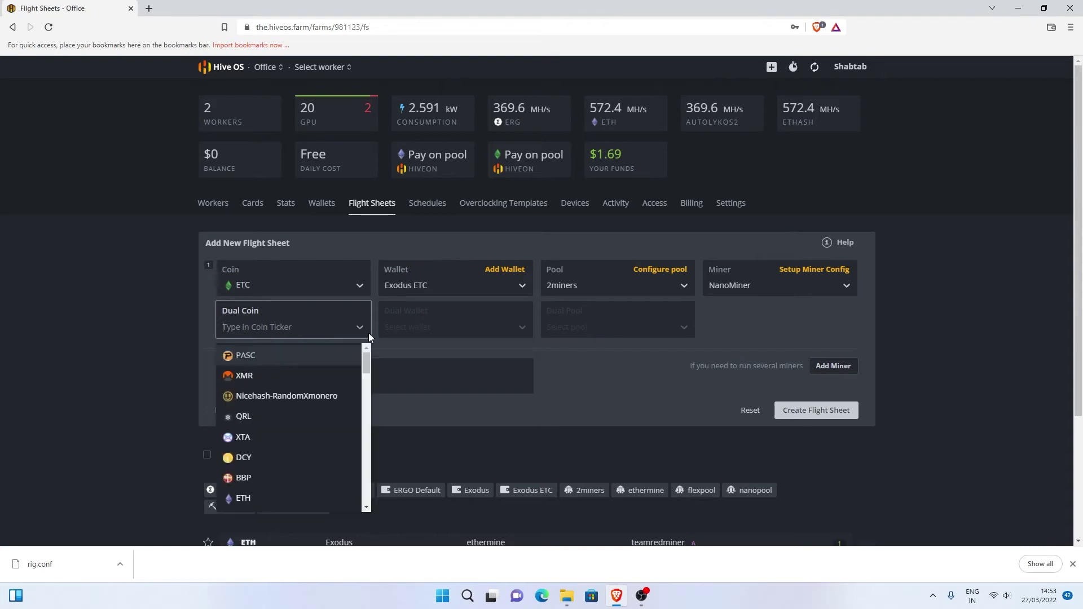
scroll(304, 371, "down", 4)
scroll(304, 372, "up", 2)
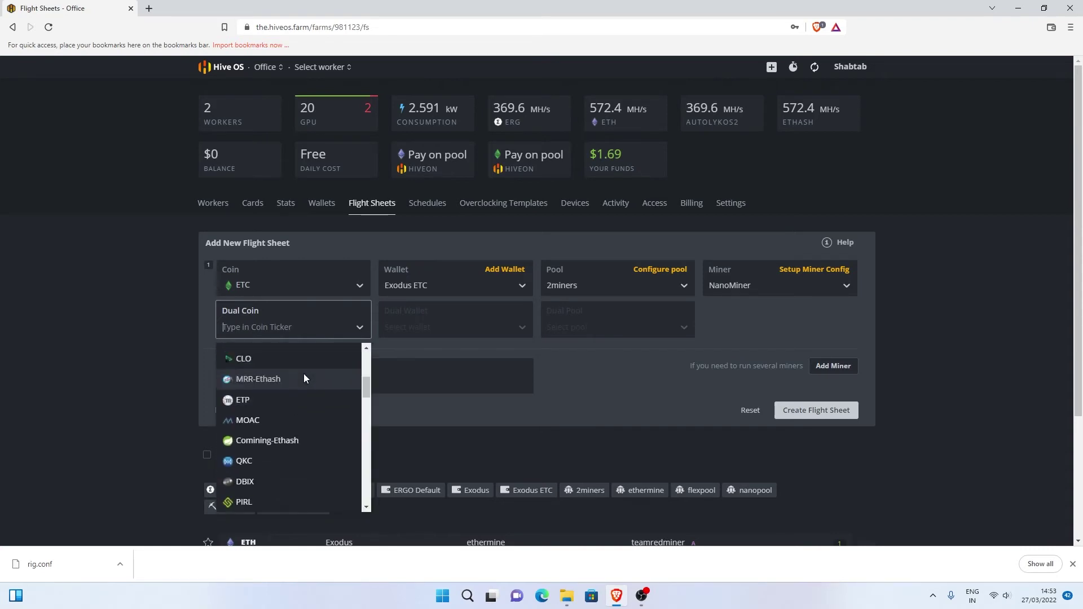
left_click(271, 427)
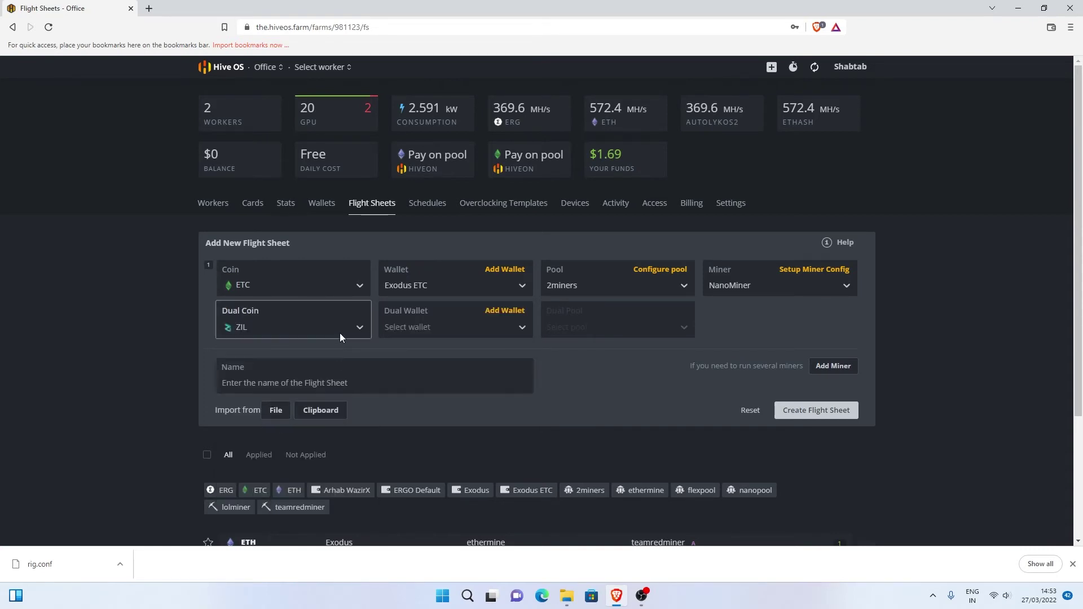
left_click(441, 329)
left_click(403, 355)
Step: Set the dual pool for ZIL to ezil and close its server configuration
left_click(566, 330)
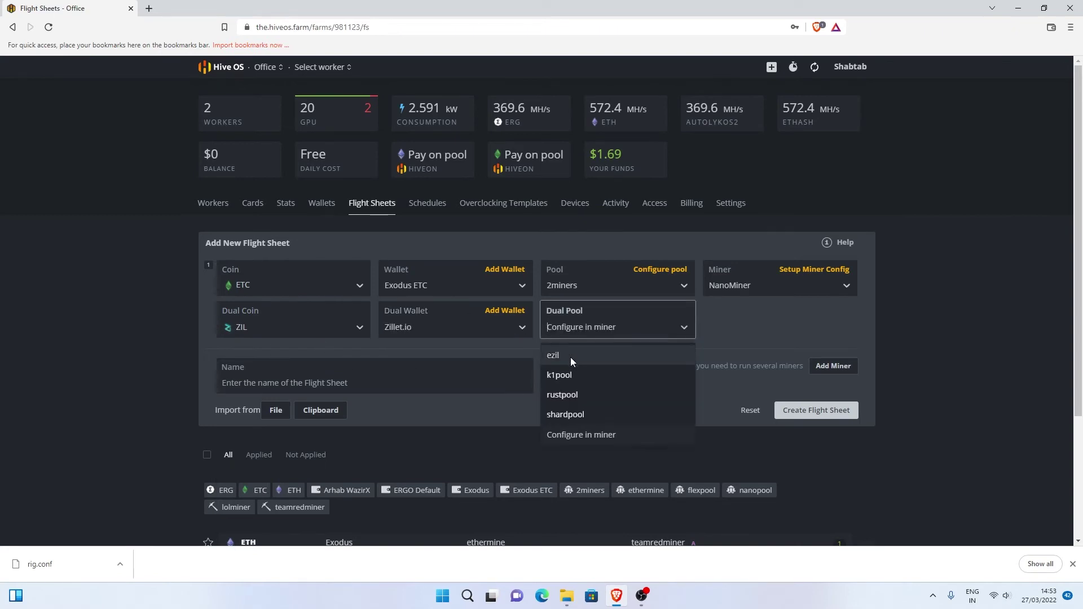
left_click(570, 357)
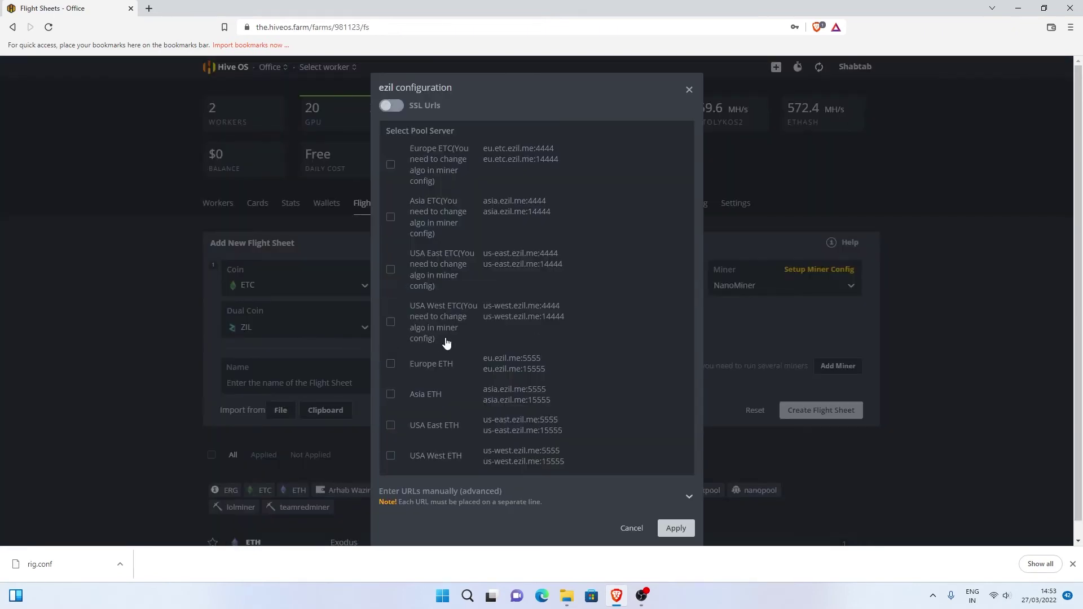
left_click(689, 91)
Step: Reselect ZIL as the dual coin and Zillet.io as its dual wallet
left_click(286, 333)
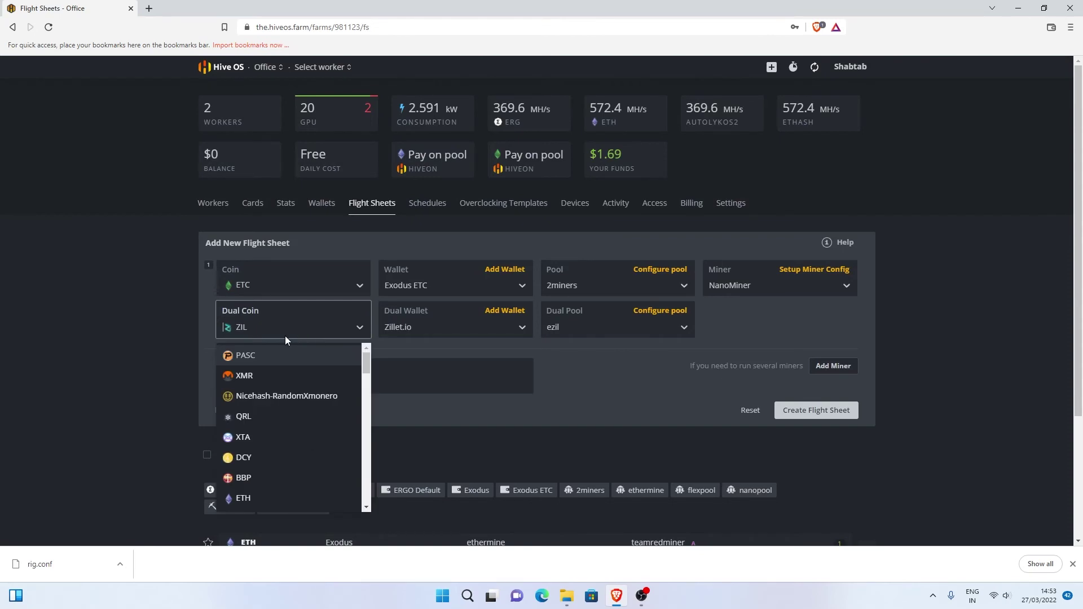
scroll(293, 378, "down", 1)
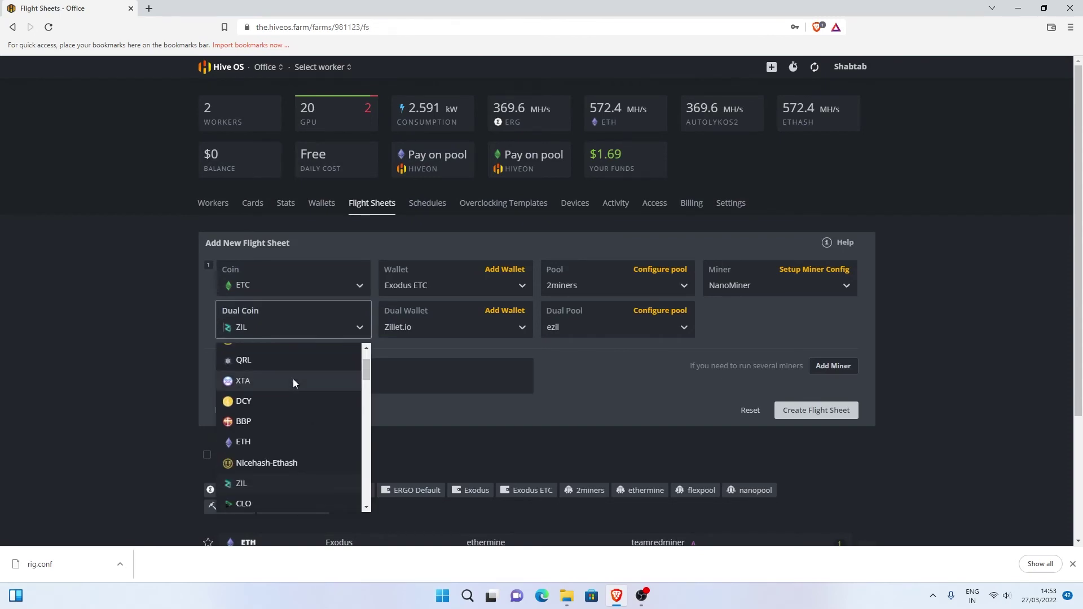
scroll(293, 378, "down", 2)
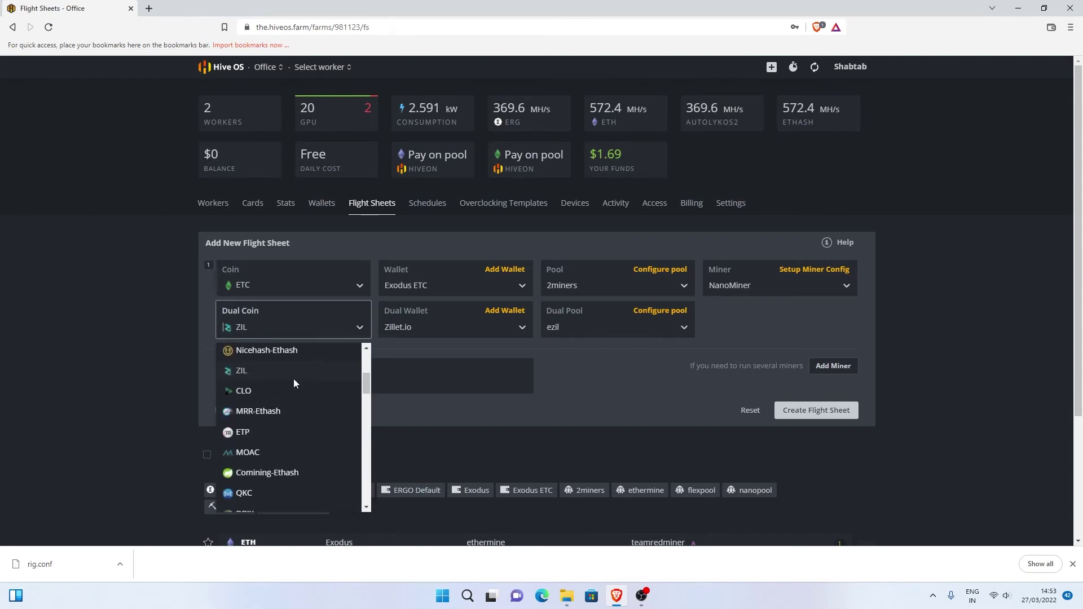
left_click(257, 370)
left_click(431, 334)
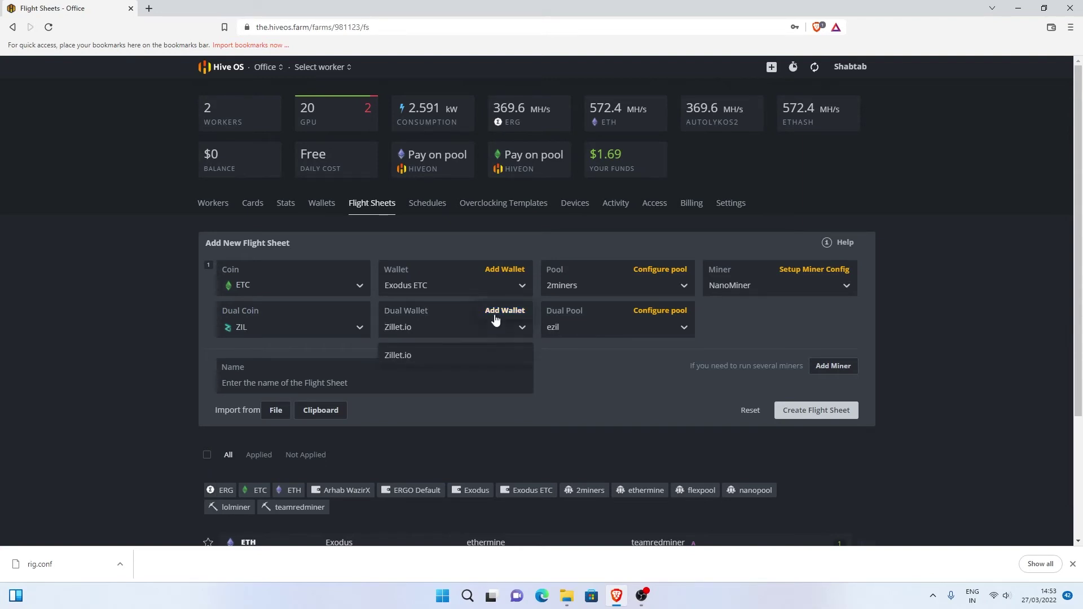
left_click(407, 348)
left_click(427, 335)
left_click(468, 354)
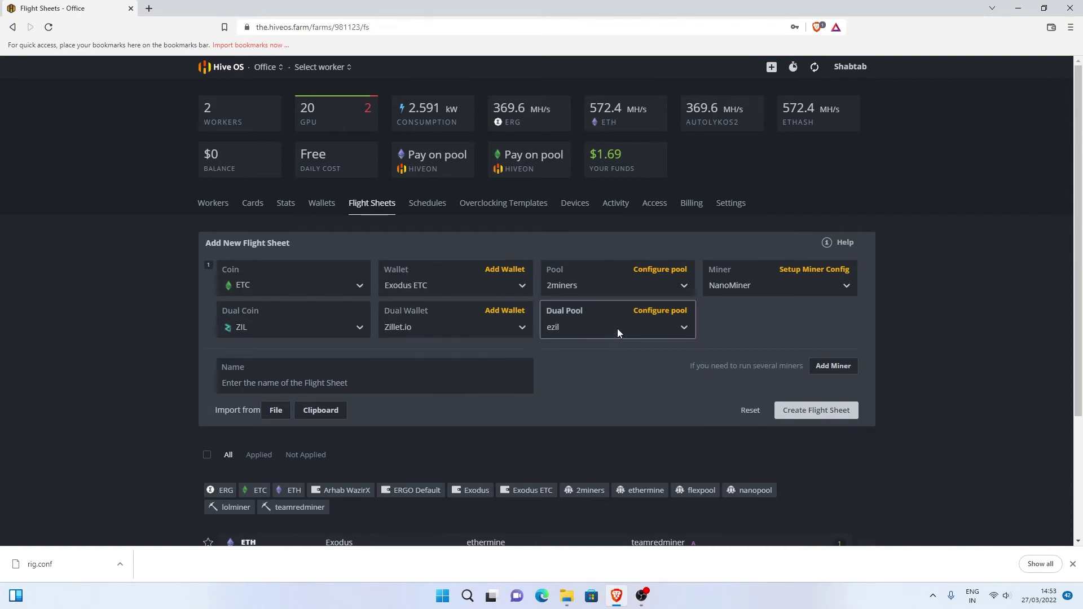
Step: Try the Asia ETH server for the ezil dual pool, clear it and cancel the configuration
left_click(618, 328)
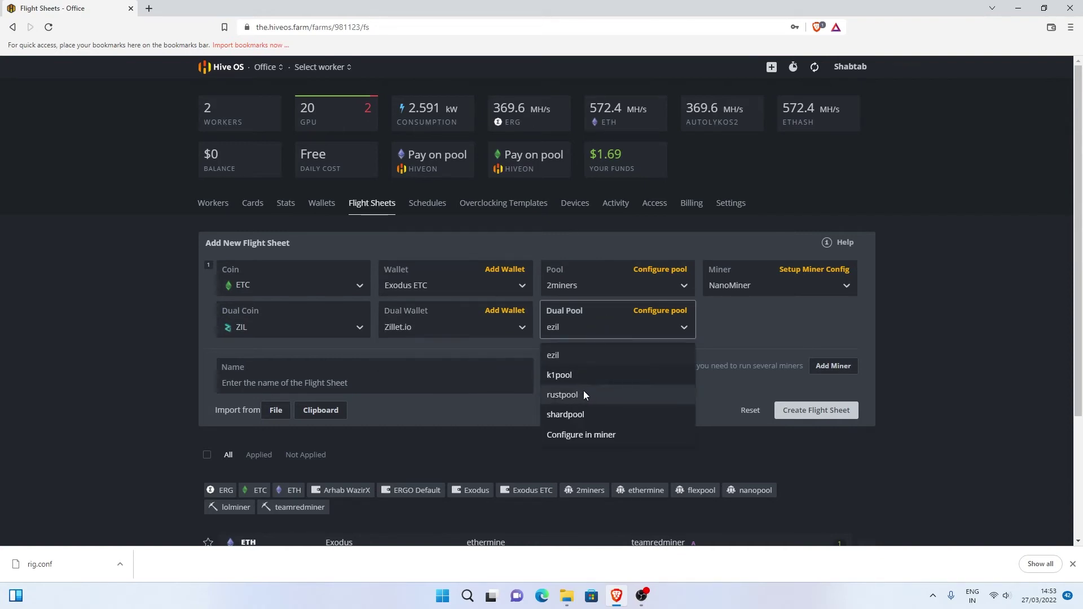
scroll(583, 390, "down", 1)
left_click(570, 299)
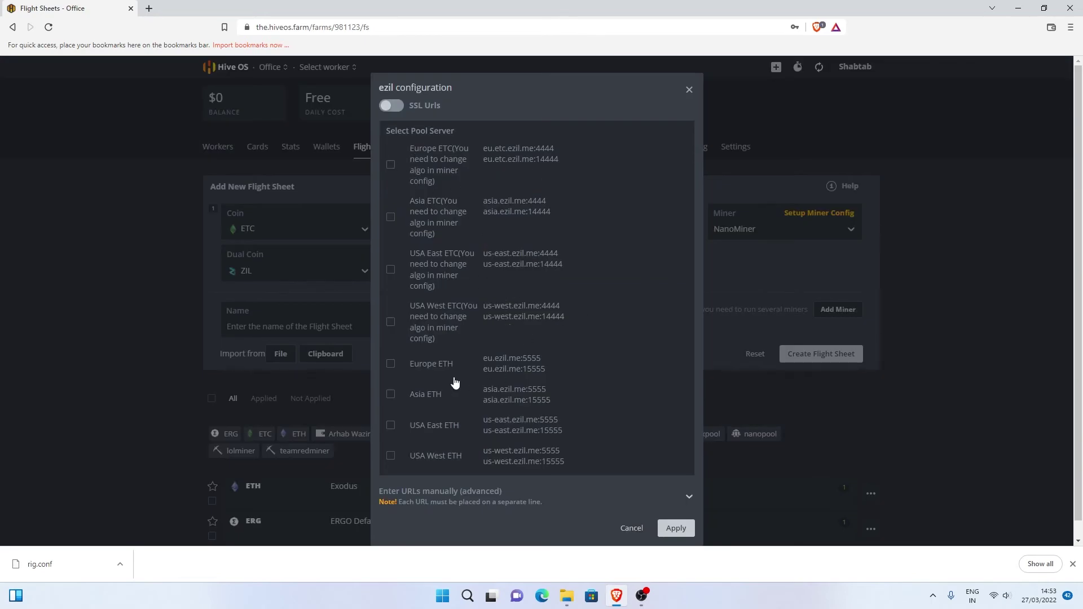
left_click(391, 395)
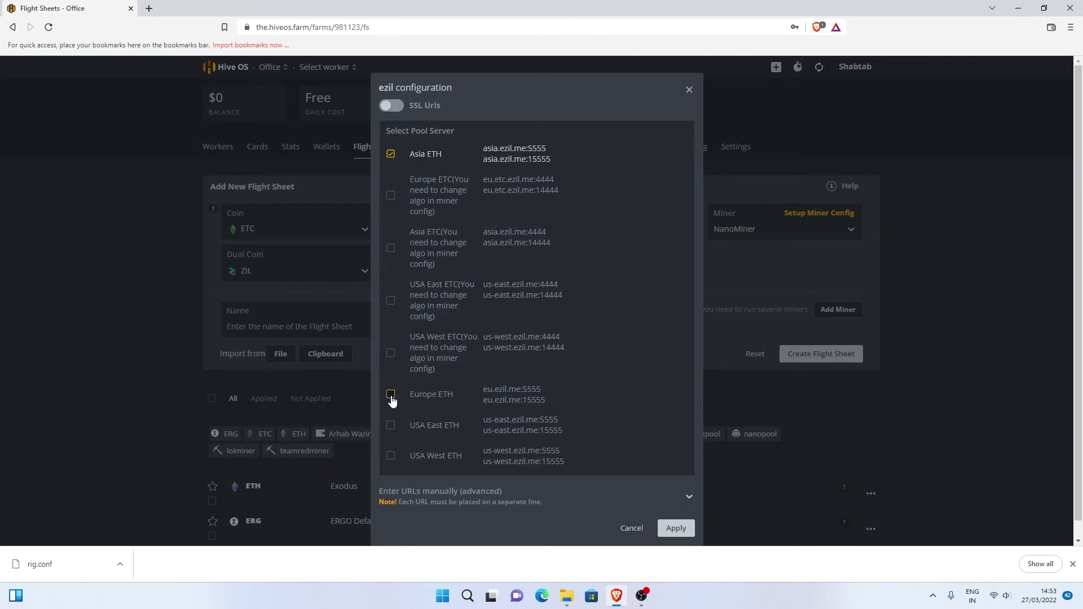
left_click(391, 154)
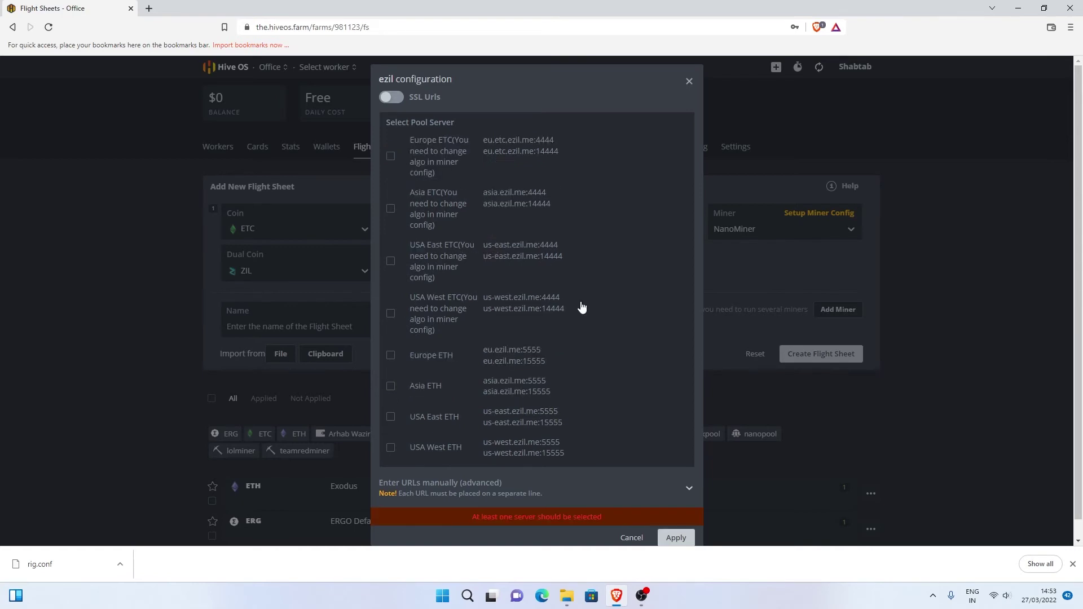
left_click(632, 538)
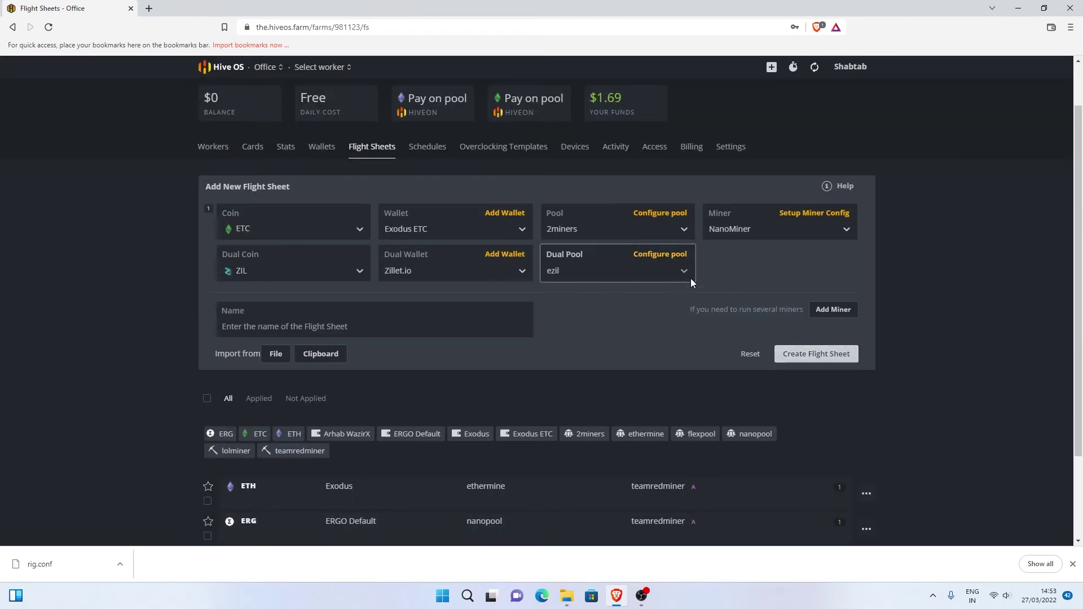
Step: Review the farm's saved flight sheets and the actions available for the ETH Exodus ethermine sheet
scroll(690, 278, "down", 2)
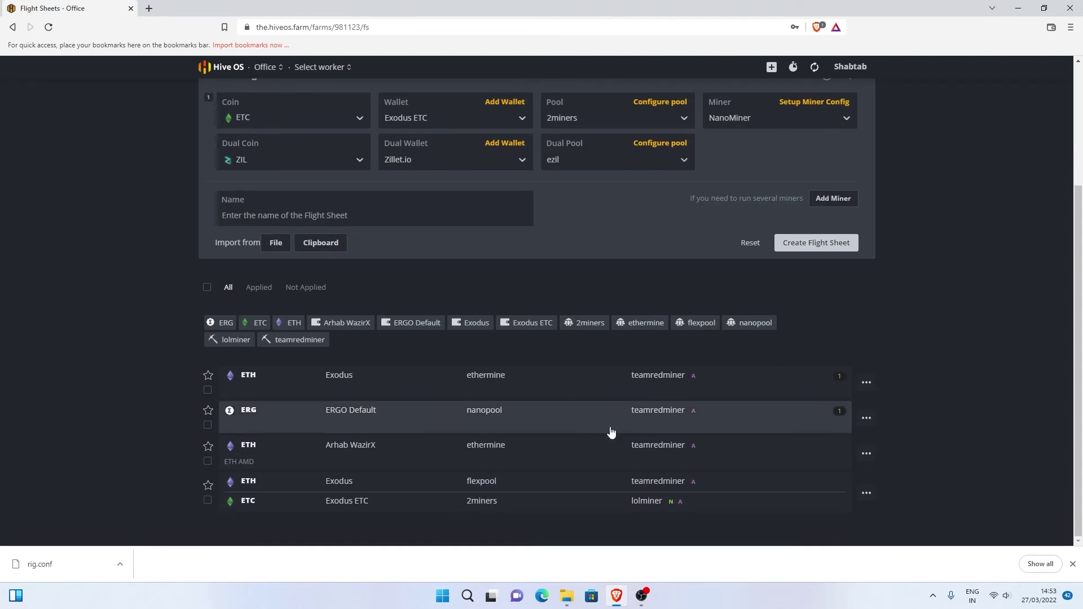
left_click(867, 384)
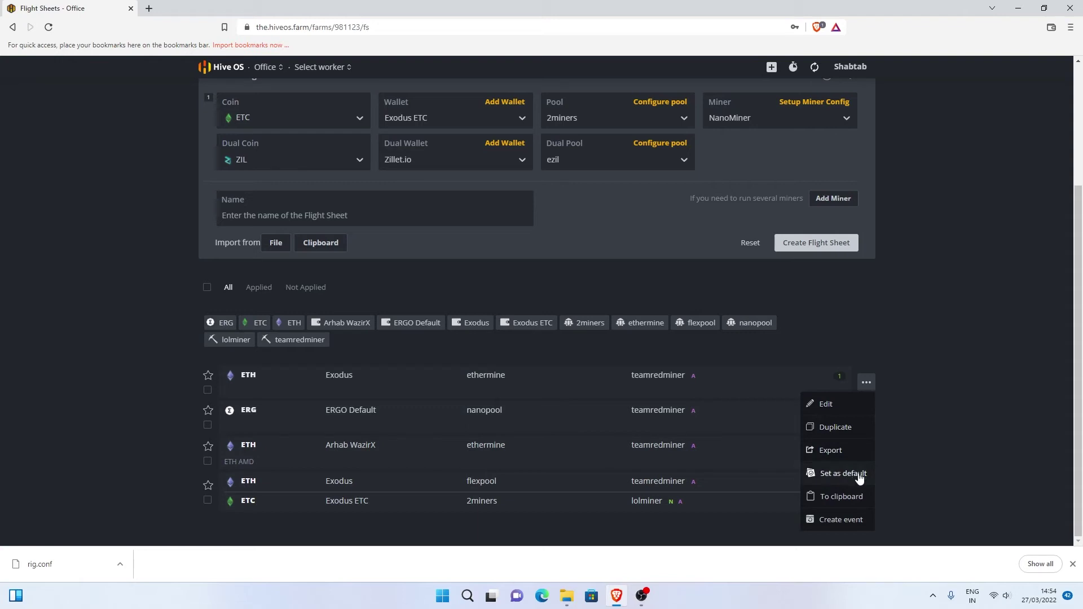
scroll(824, 330, "up", 2)
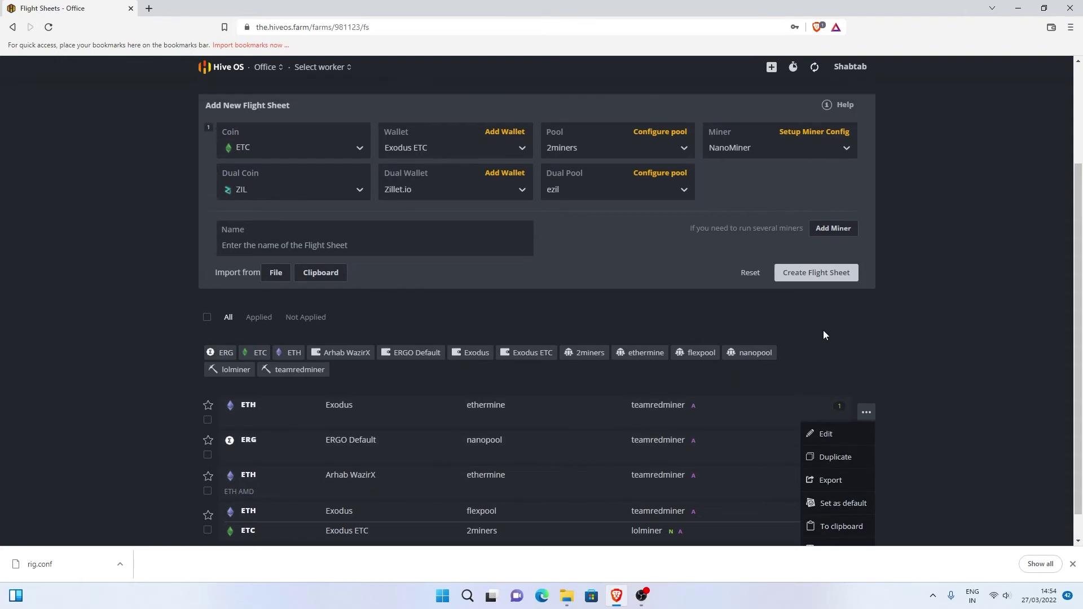
scroll(873, 459, "down", 2)
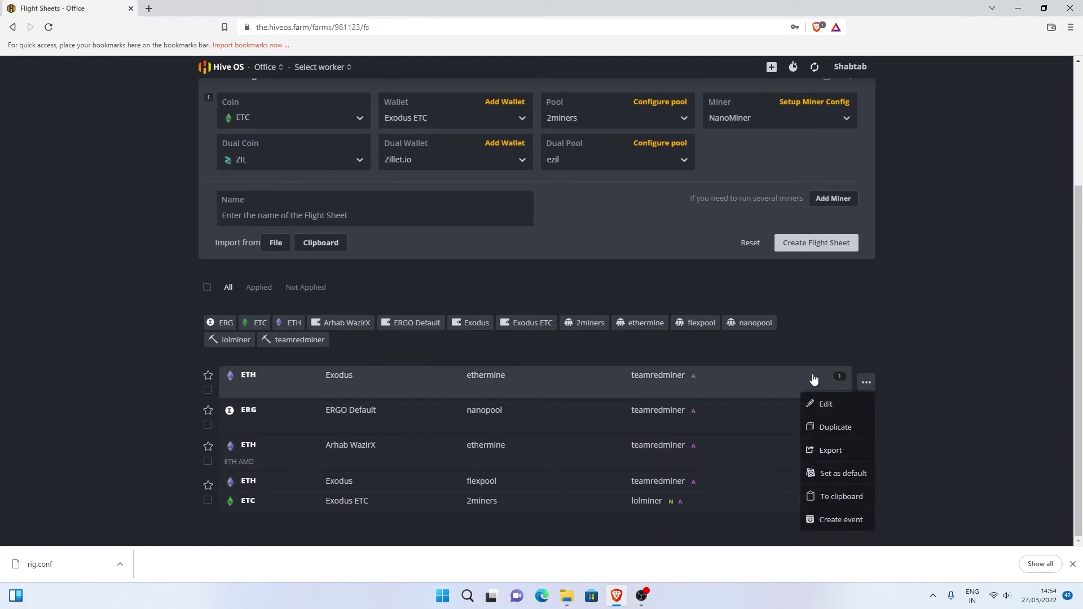
scroll(492, 263, "up", 3)
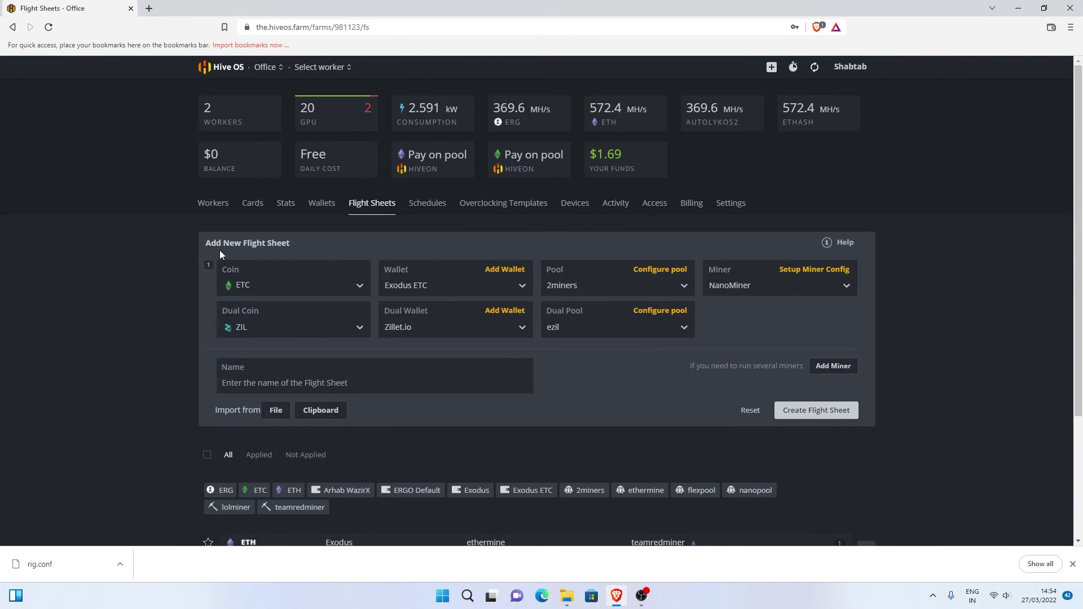
scroll(241, 237, "down", 2)
scroll(205, 249, "up", 2)
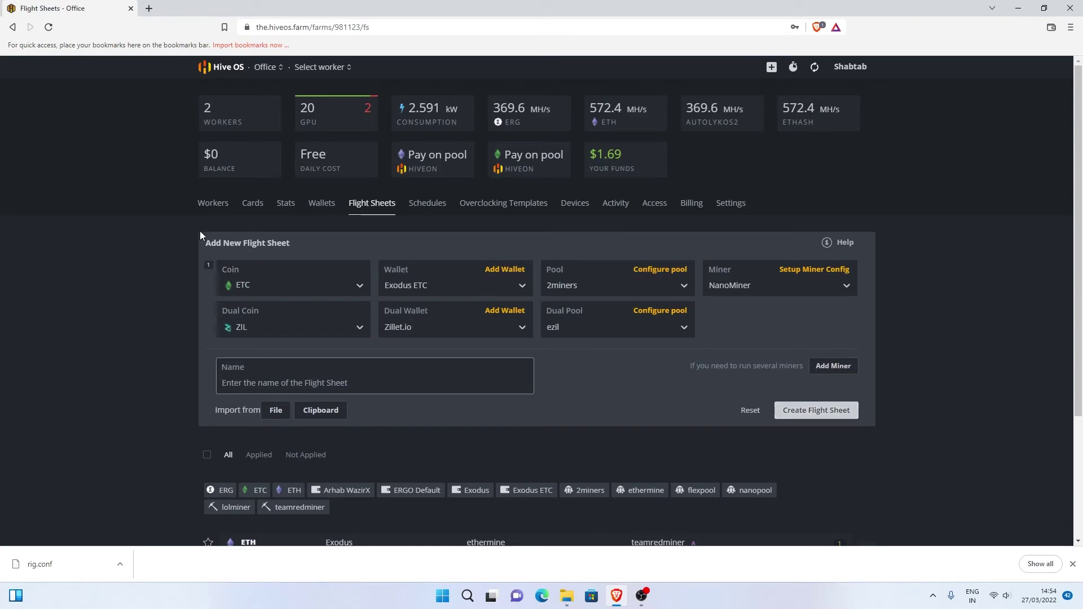
Step: Open the Optimus worker and view the flight sheets available to it
left_click(224, 209)
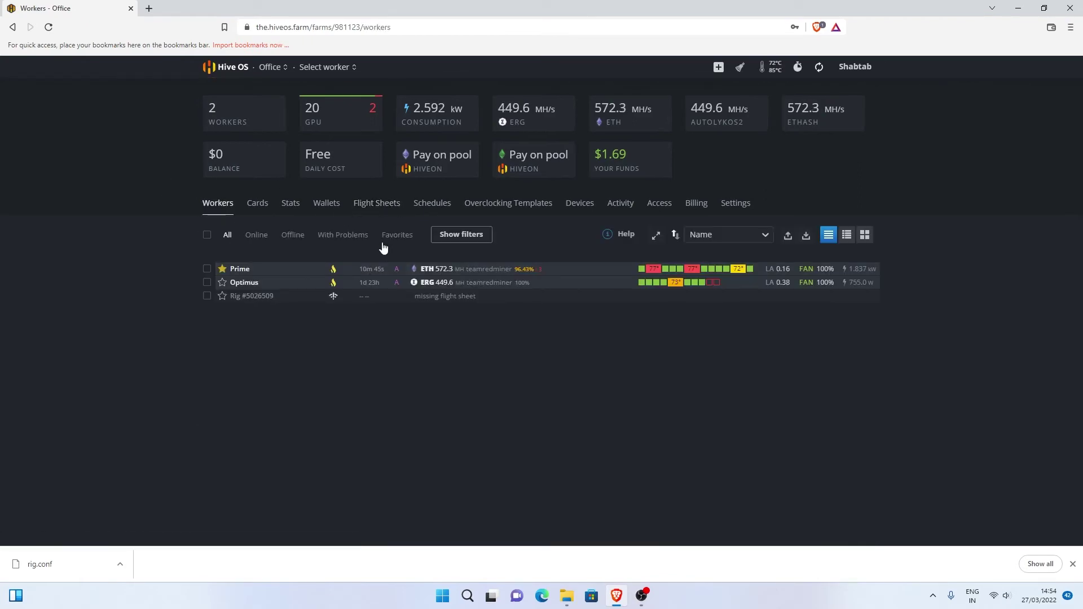
left_click(243, 282)
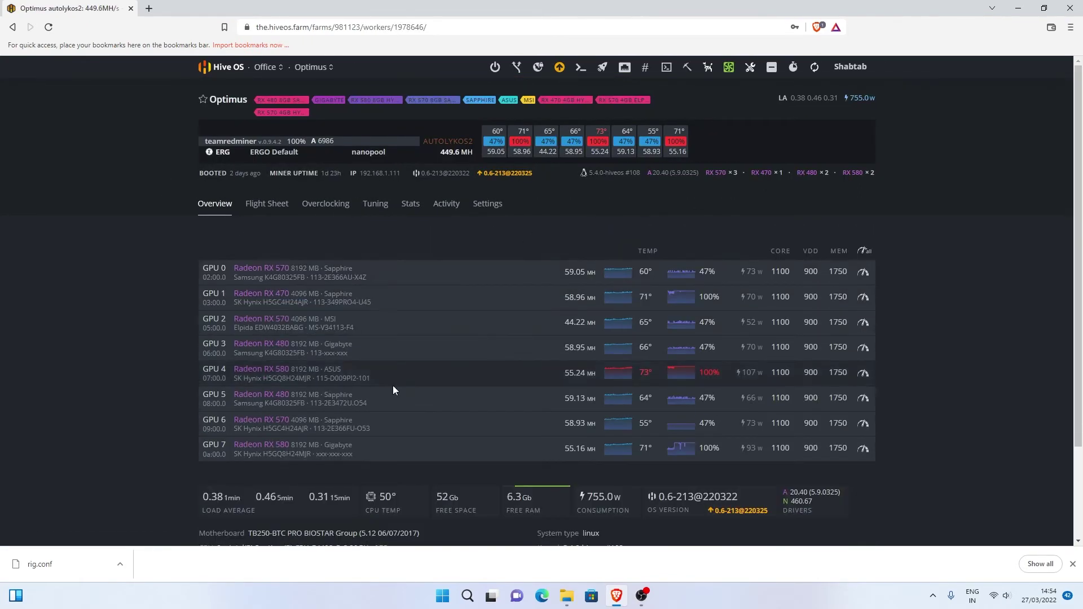
left_click(267, 209)
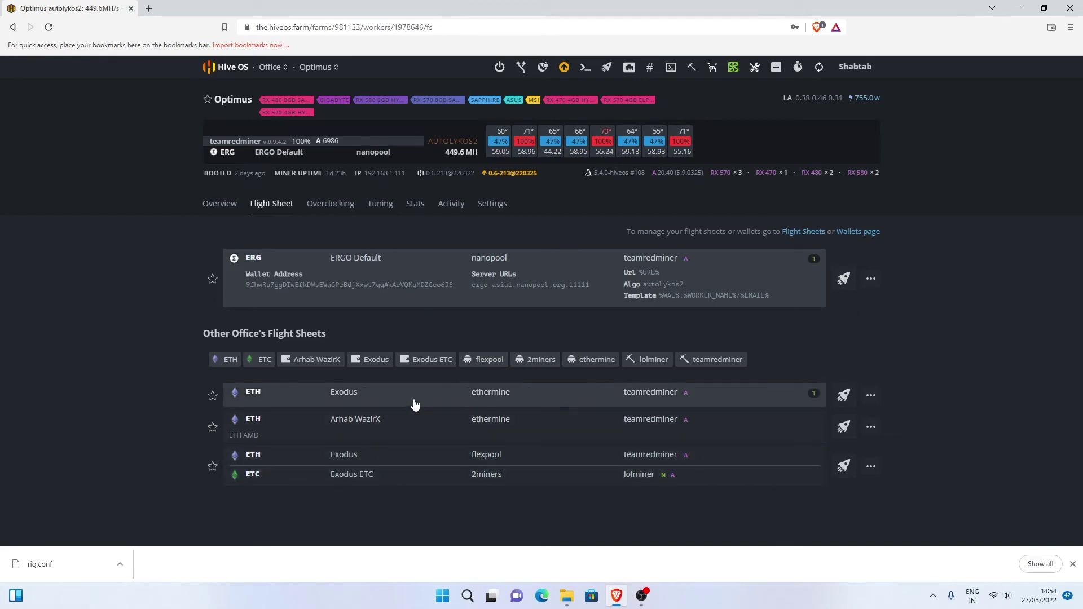
Step: Examine the GPU list in the Optimus overview, comparing the model and memory of GPU 5 and GPU 6
left_click(219, 203)
scroll(301, 345, "down", 2)
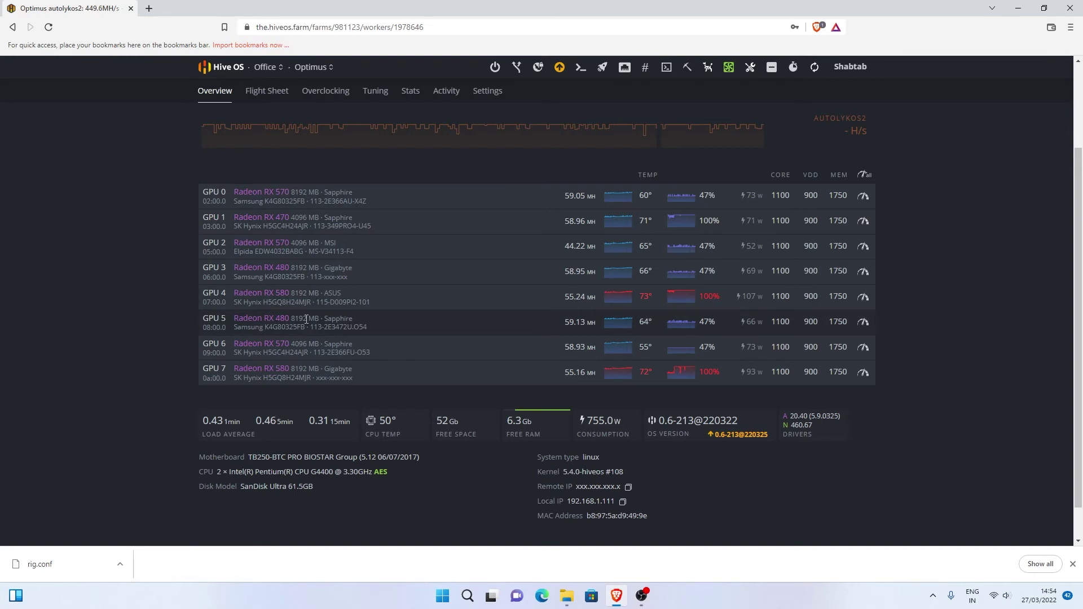
left_click_drag(319, 312, 257, 317)
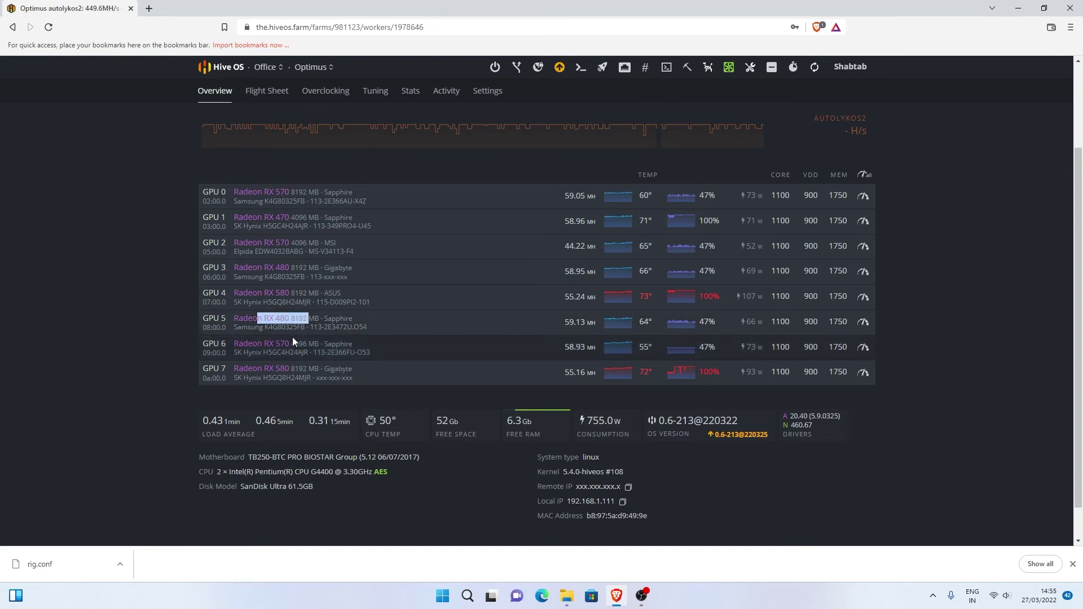
left_click_drag(323, 345, 272, 347)
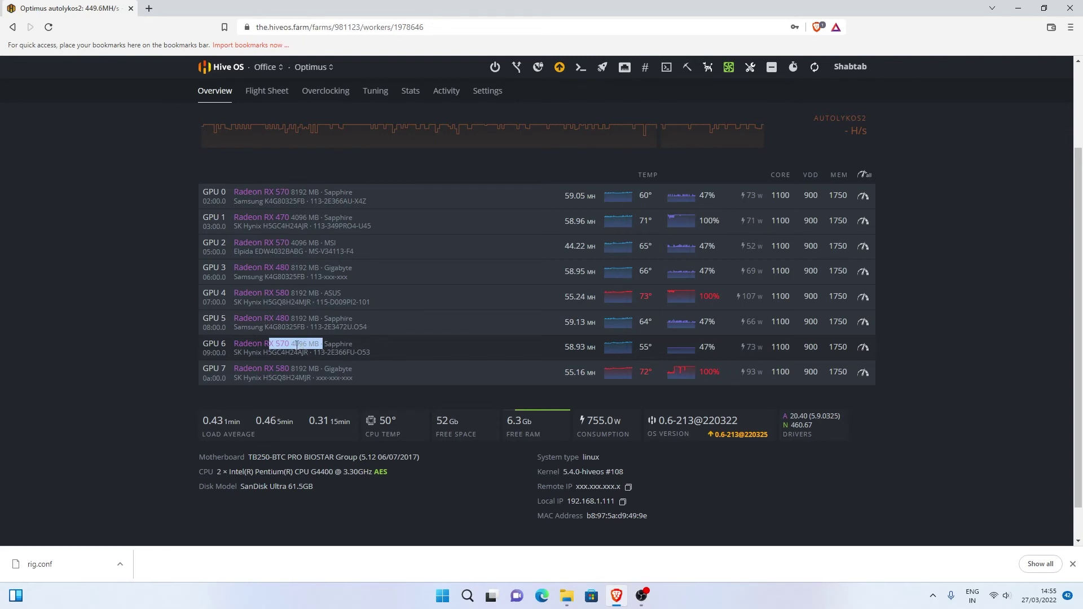
left_click(291, 347)
scroll(292, 347, "up", 2)
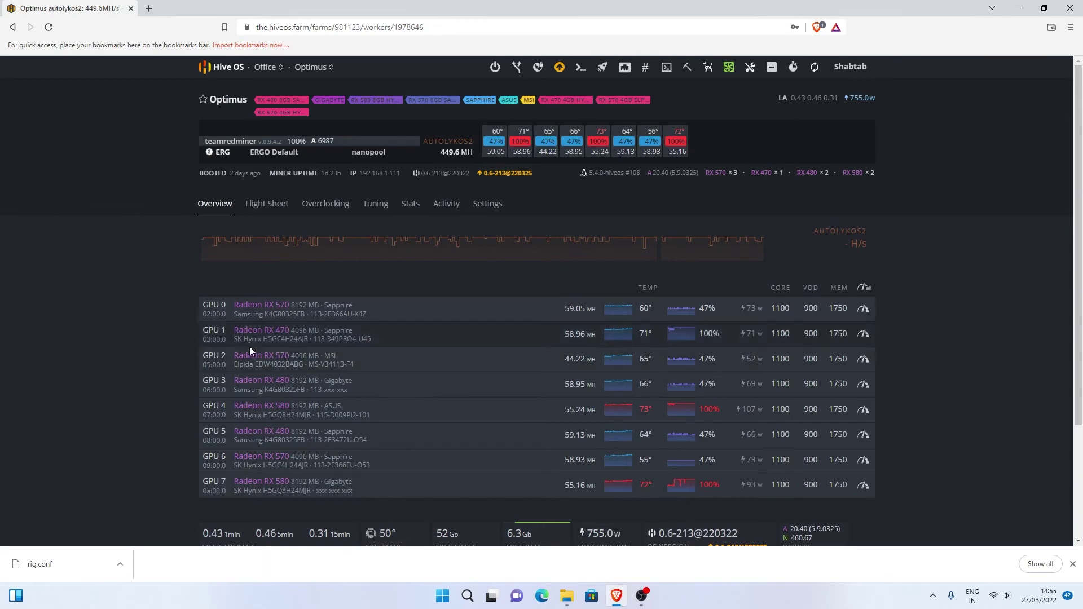
Step: Expand the details of the combined ETH flexpool and ETC 2miners flight sheet for the Optimus worker
left_click(266, 204)
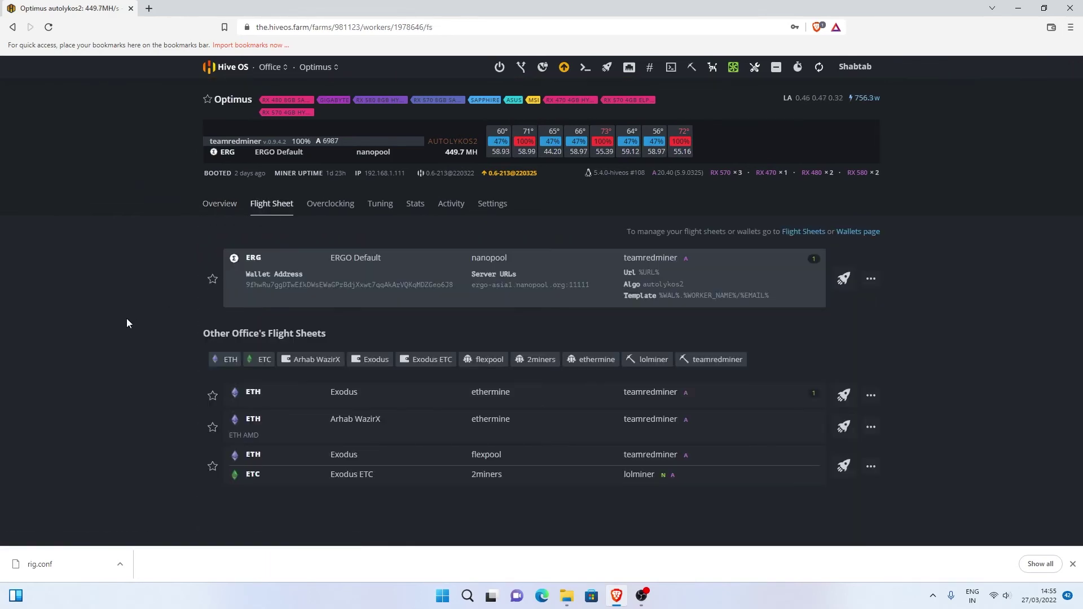
left_click(359, 473)
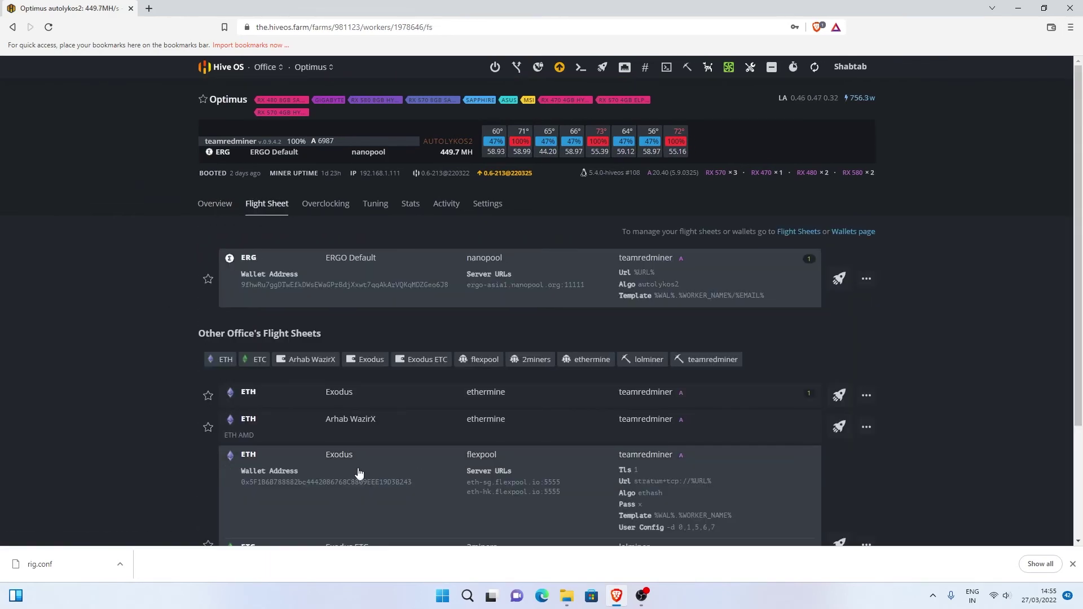
scroll(350, 468, "down", 3)
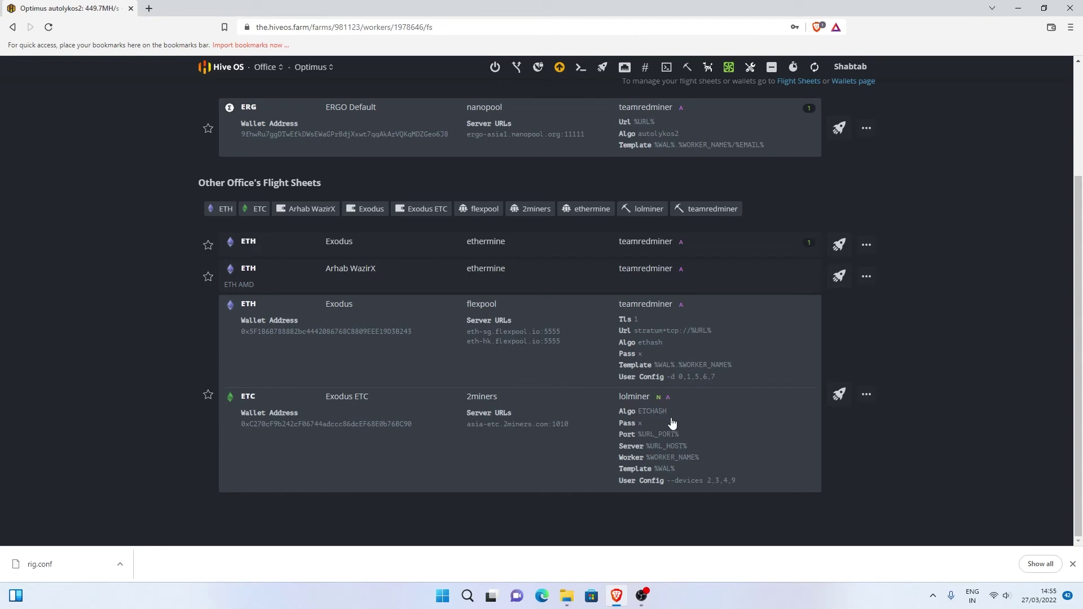
Step: Open the combined ETH and ETC flight sheet for editing and inspect TeamRedMiner's extra config arguments for GPU selection, leaving the miner configuration without changes
left_click(867, 394)
left_click(828, 417)
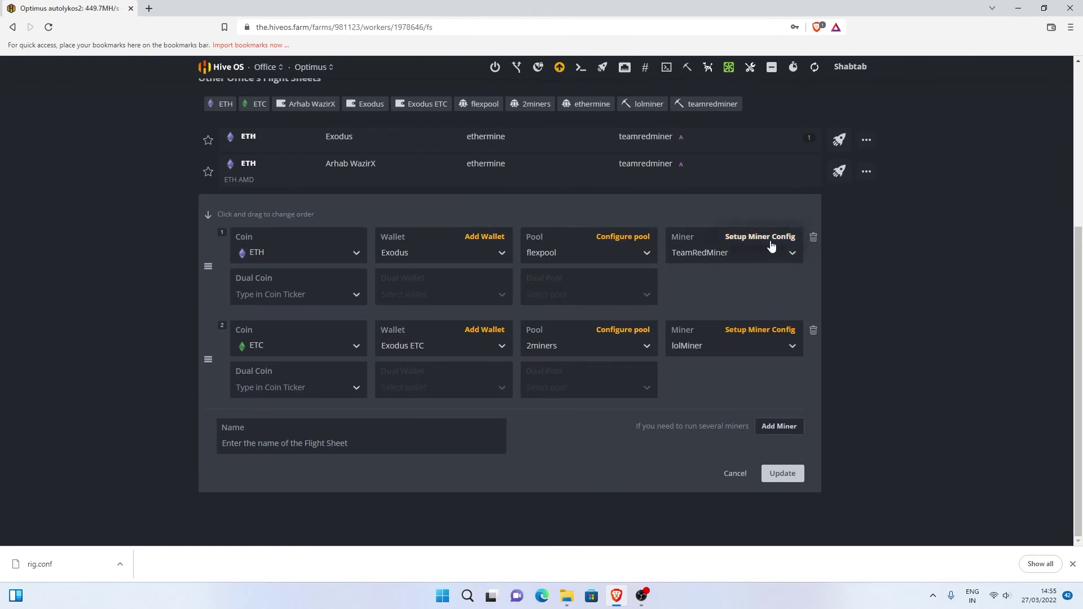
left_click(740, 241)
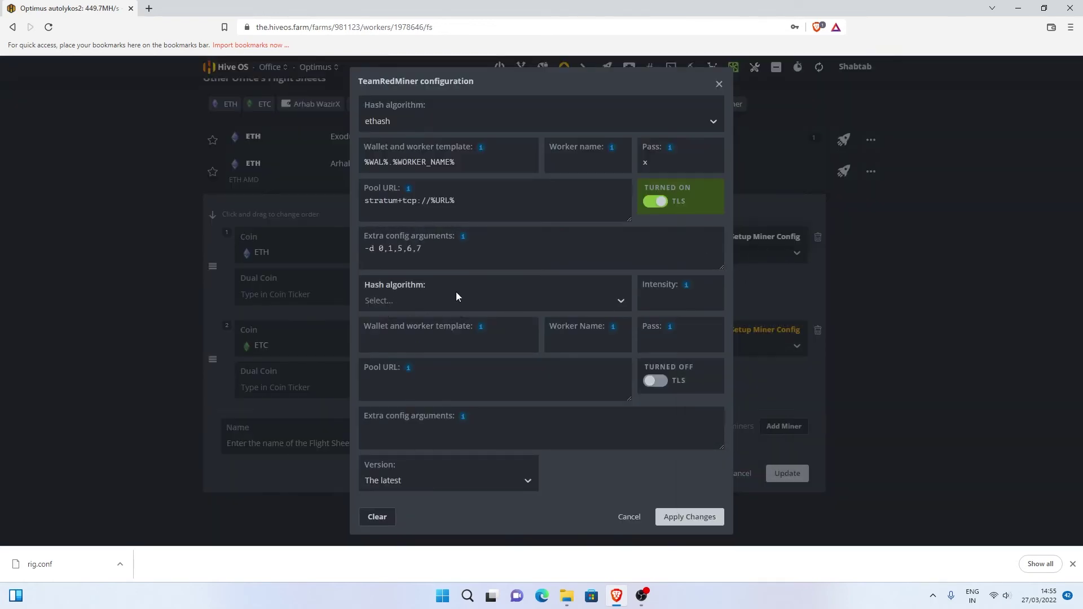
left_click(438, 244)
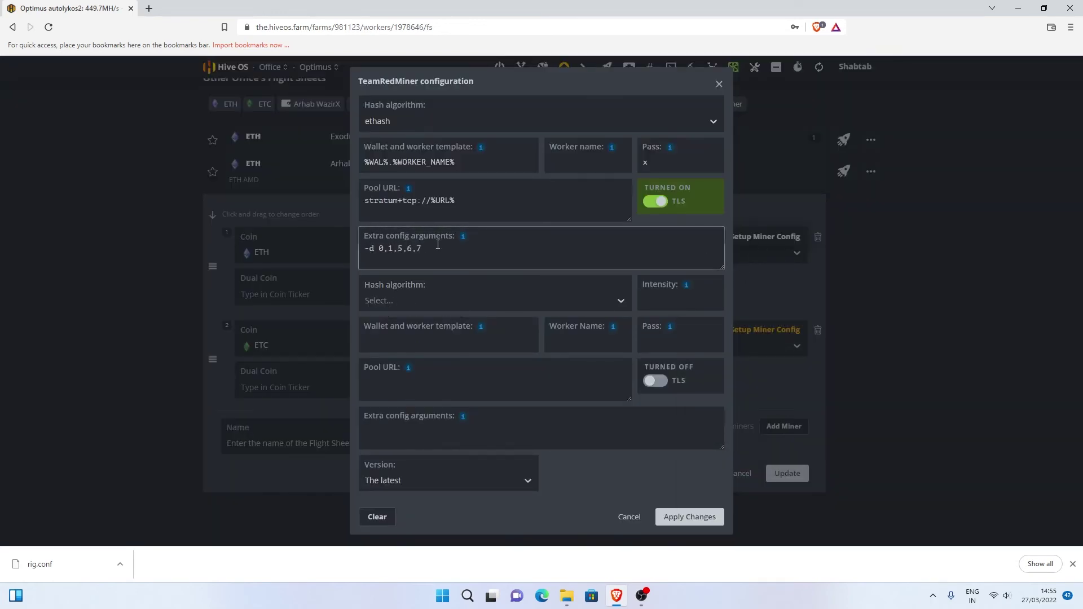
left_click_drag(434, 248, 353, 251)
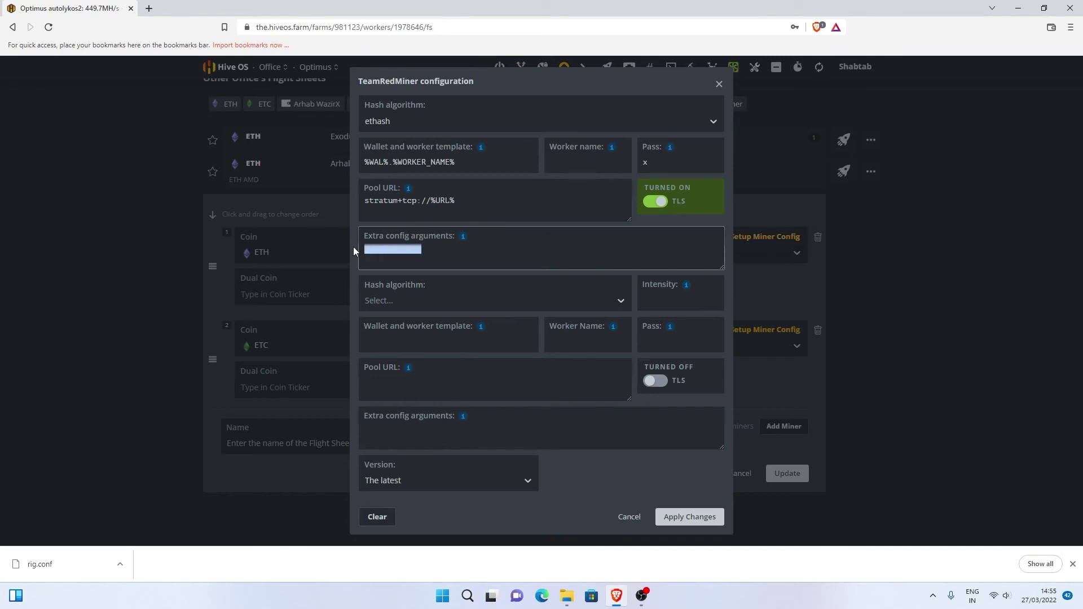
left_click(442, 251)
mouse_move(463, 237)
left_click_drag(377, 250, 422, 250)
left_click(416, 256)
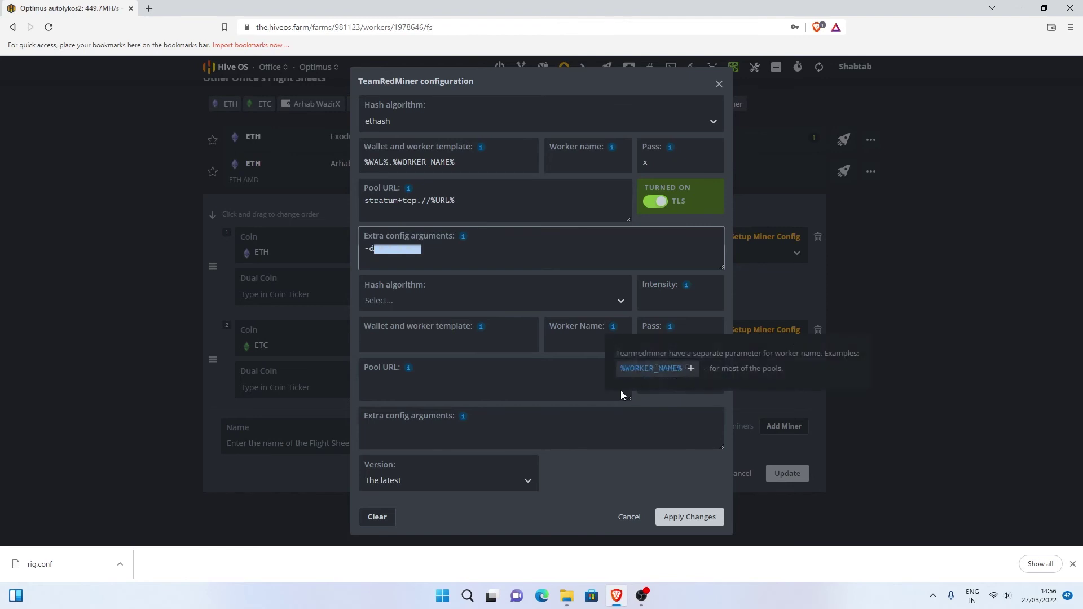
left_click(641, 525)
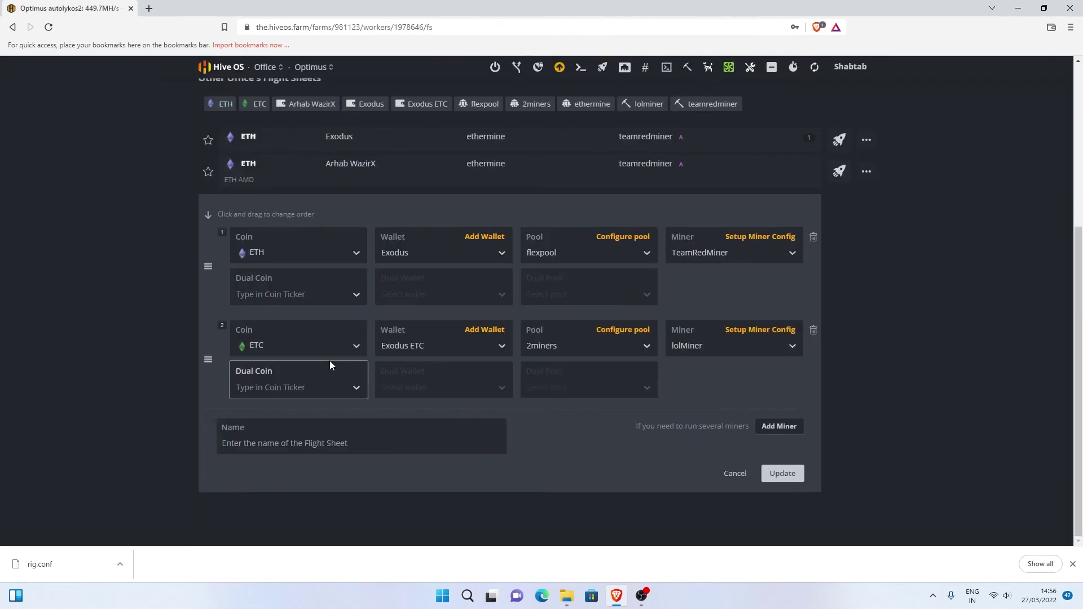
Step: Inspect lolMiner's extra config arguments for the ETC entry and the device selection examples, leaving the miner configuration without changes
left_click(748, 334)
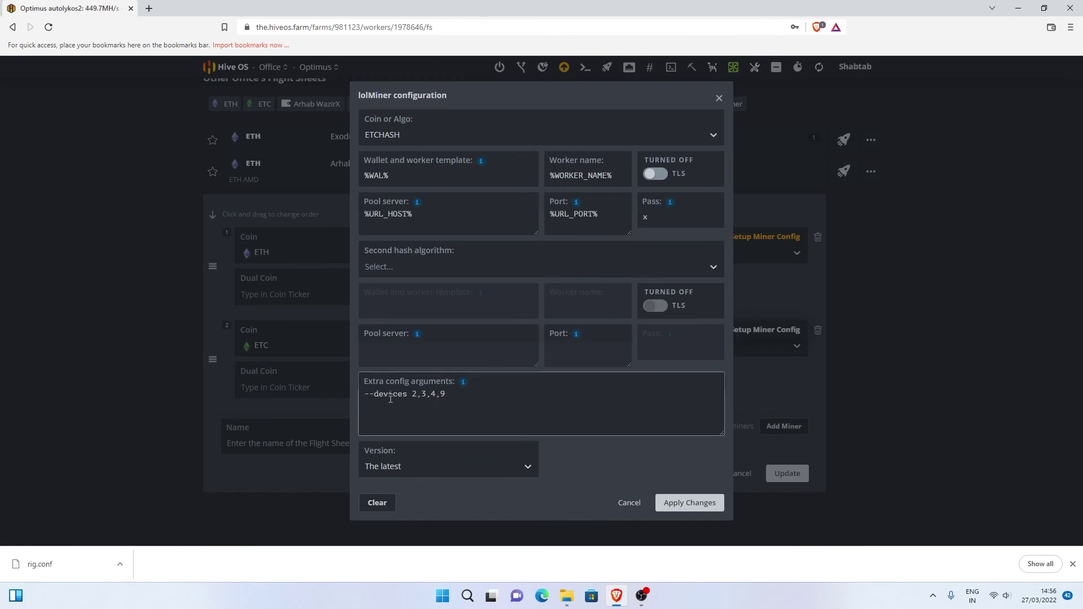
left_click_drag(390, 399, 464, 399)
left_click(466, 399)
left_click_drag(410, 396, 479, 399)
left_click(462, 402)
mouse_move(464, 386)
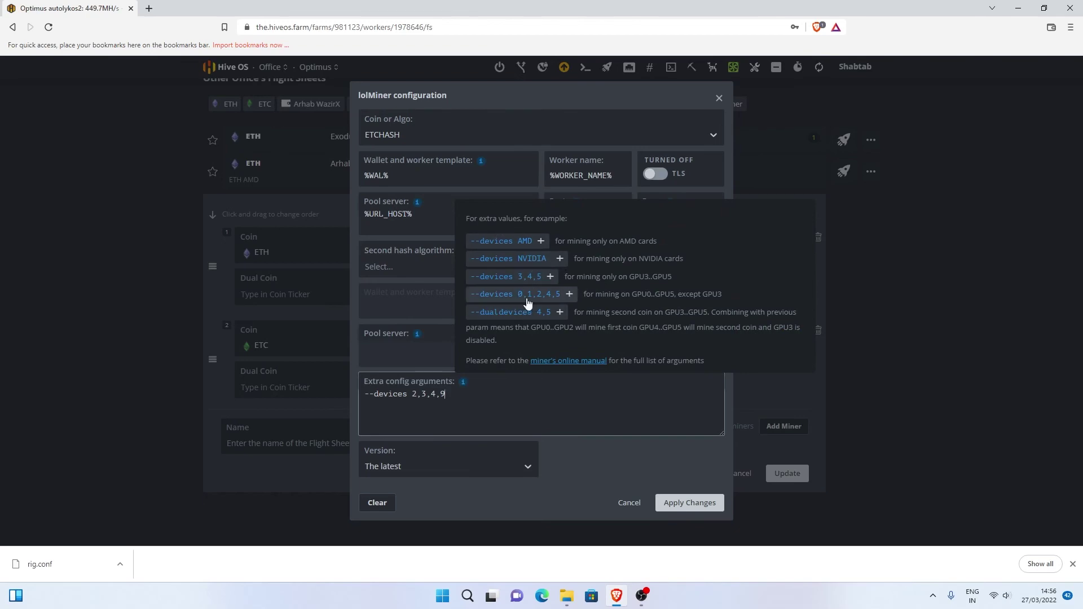
left_click(640, 502)
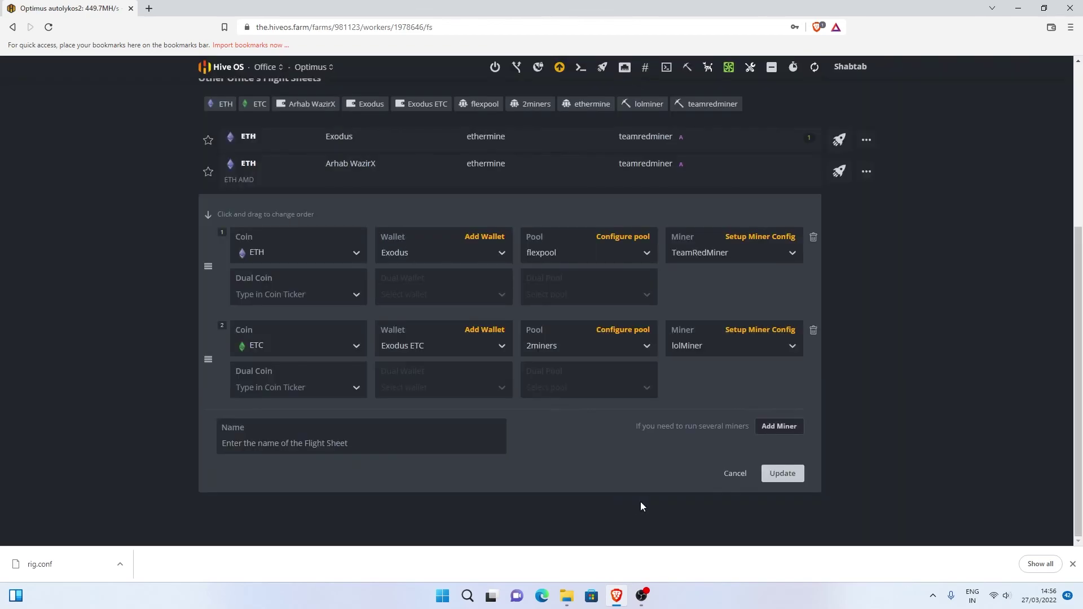
Step: Return to the Optimus overview and upgrade the worker to Hive OS version 0.6-213@220325
scroll(335, 287, "up", 3)
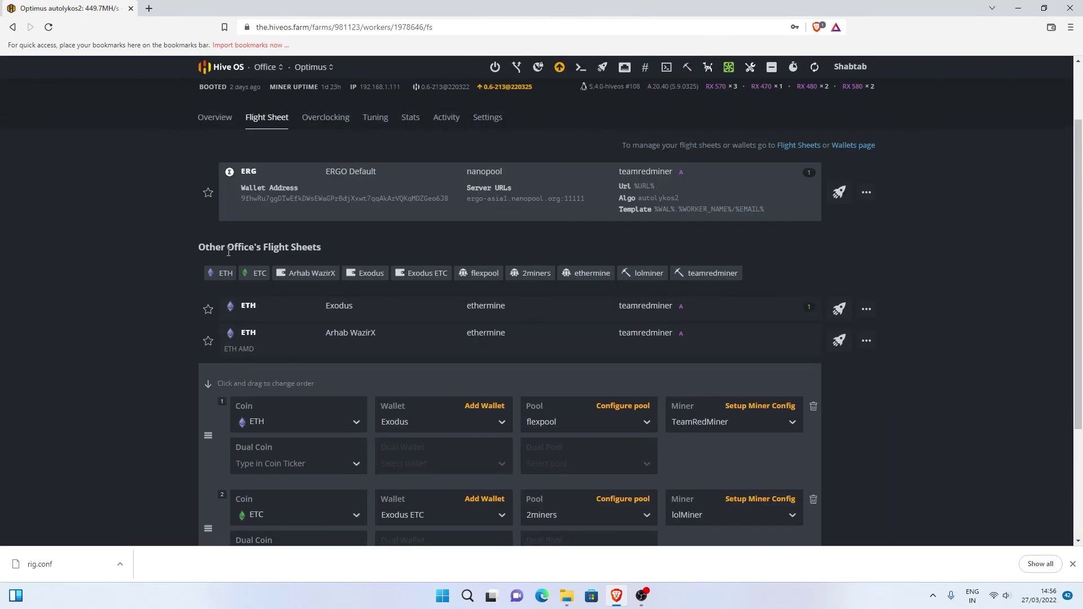
left_click(215, 118)
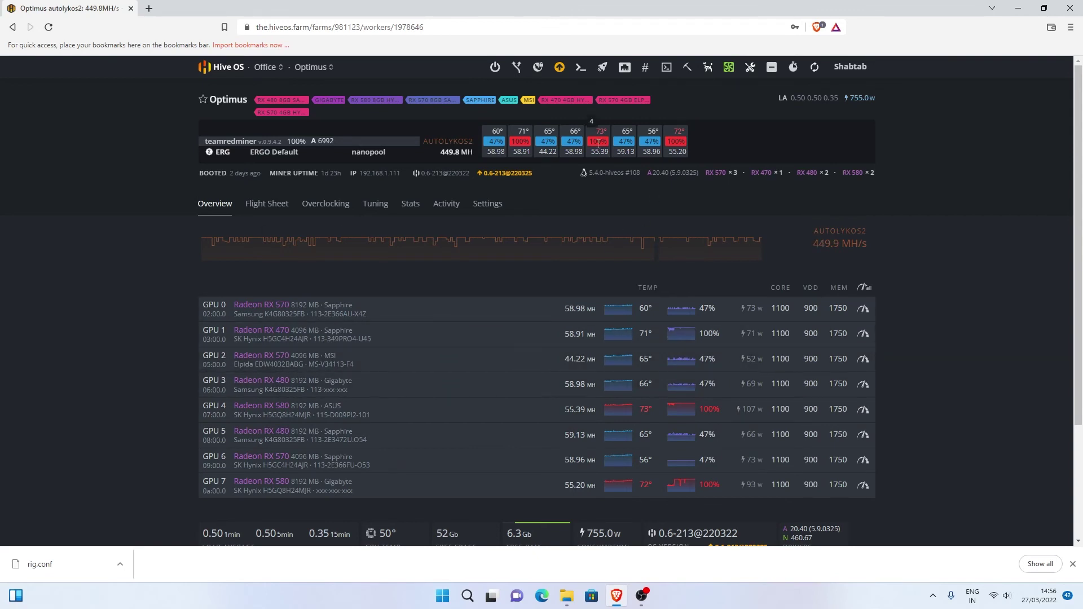
left_click(500, 174)
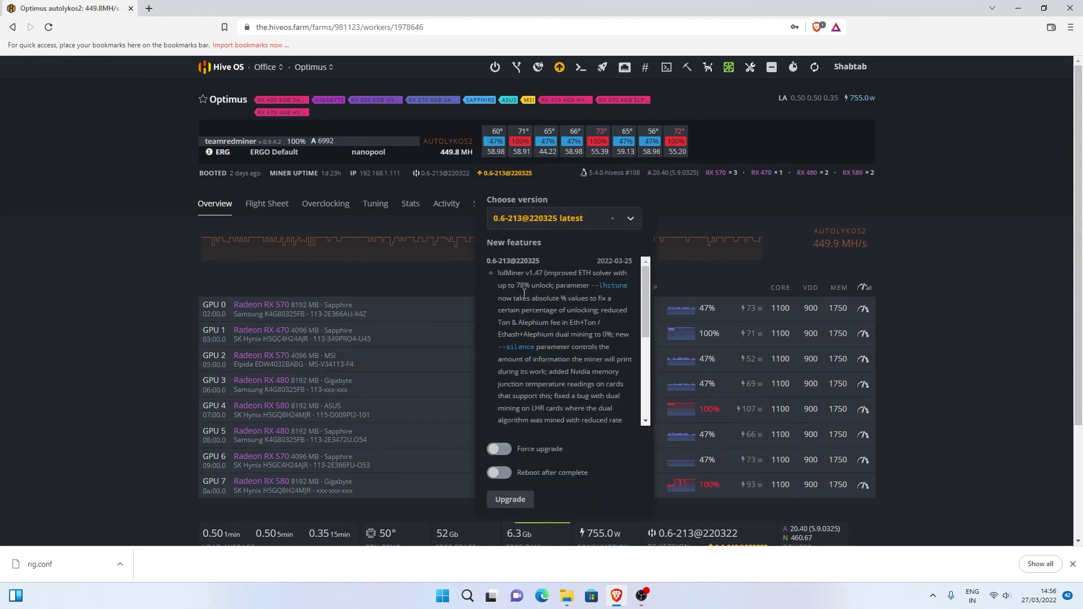
left_click(547, 219)
left_click(547, 240)
left_click(510, 500)
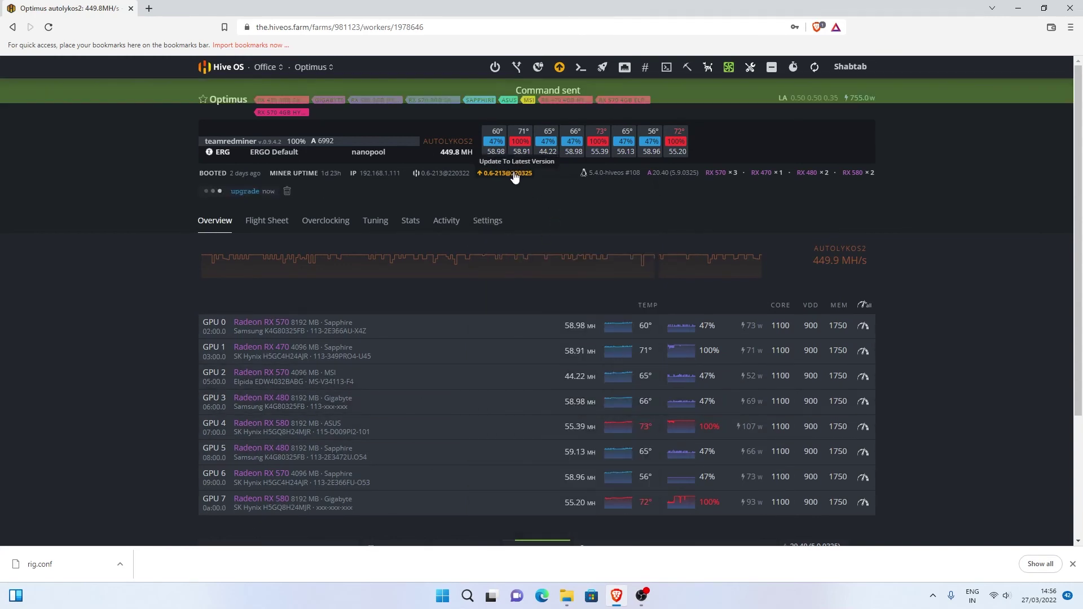
left_click(492, 174)
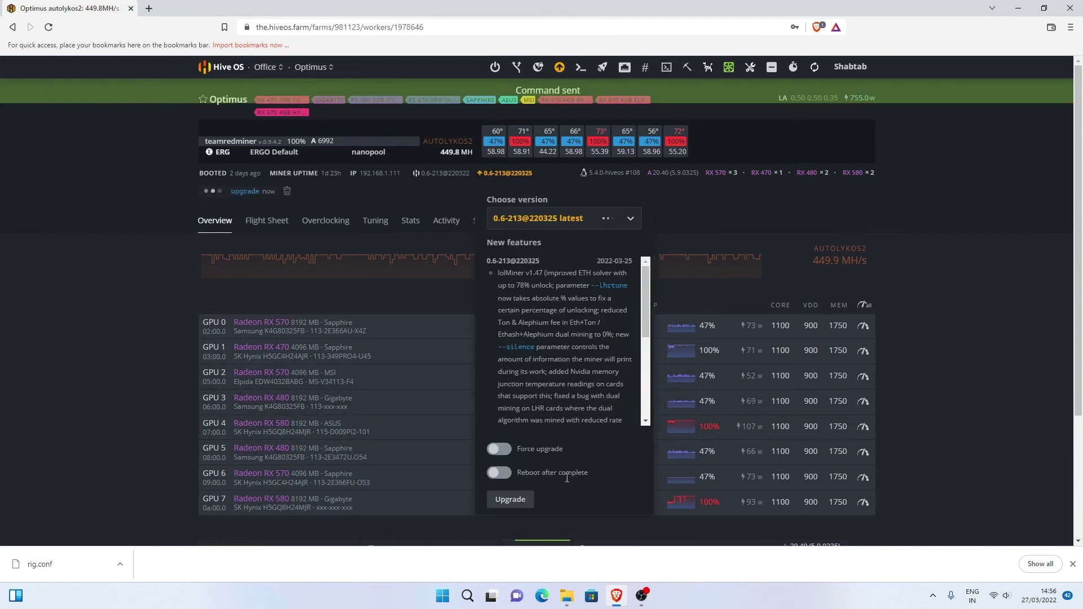
left_click(669, 211)
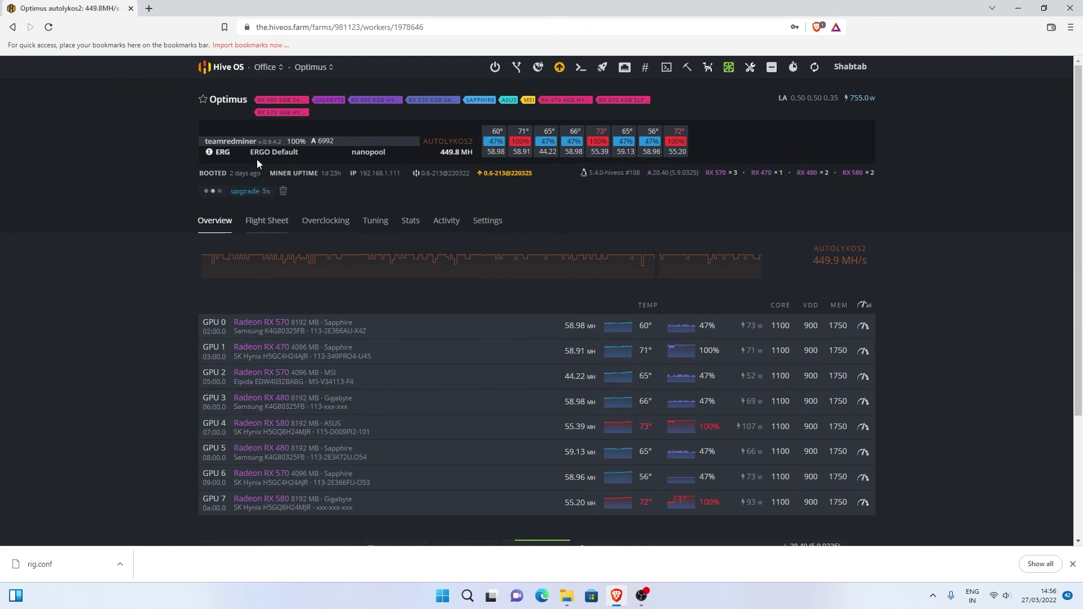
Step: Open the Prime worker in the Office farm and examine its GPU list, including the memory tweaks of individual cards
left_click(221, 69)
left_click(361, 365)
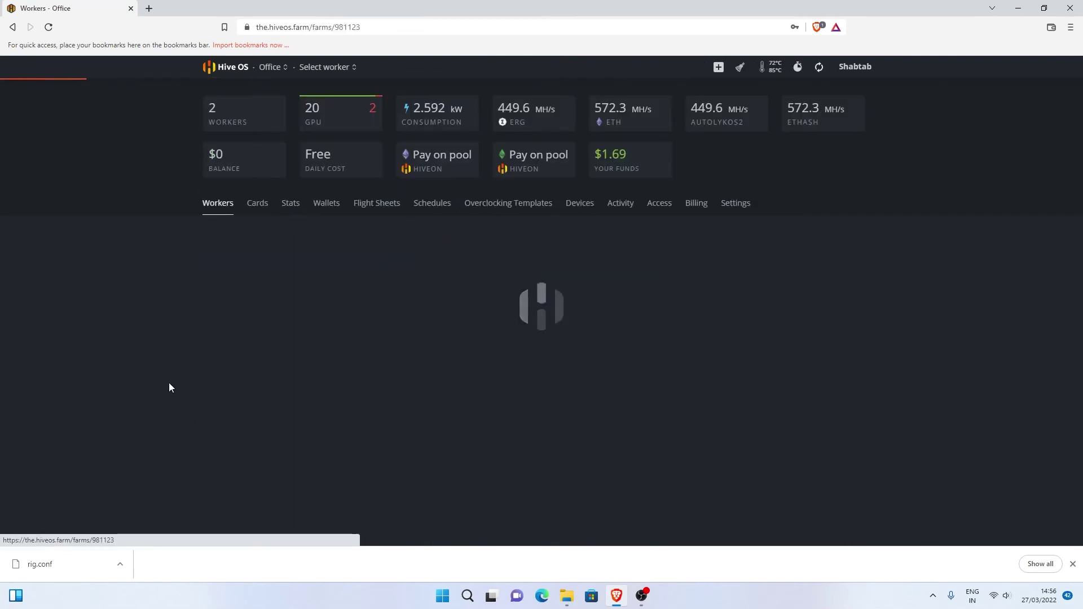
left_click(237, 268)
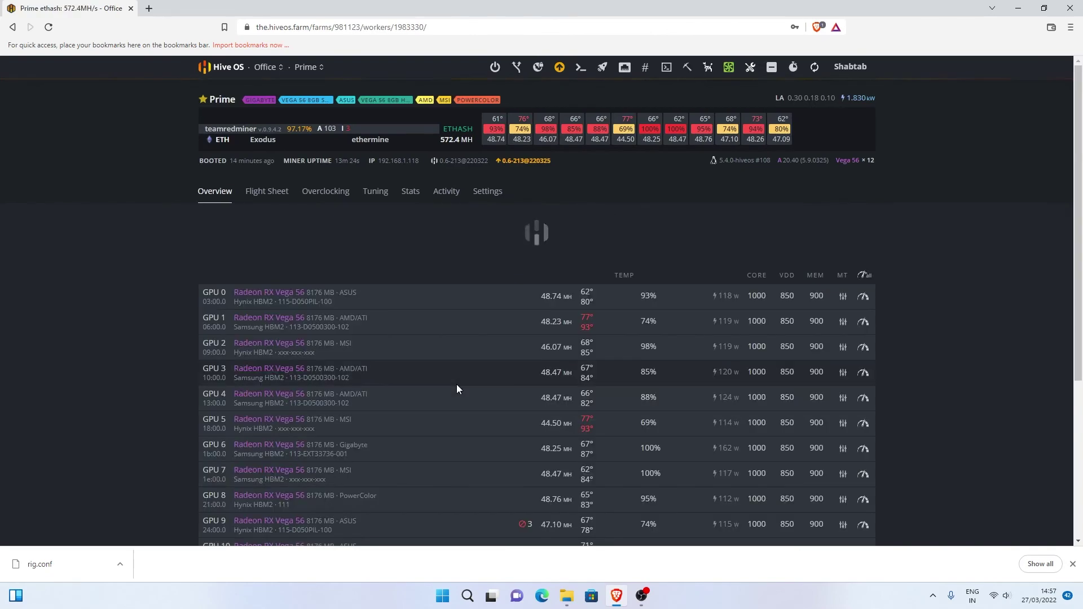
scroll(469, 372, "down", 2)
scroll(472, 375, "up", 2)
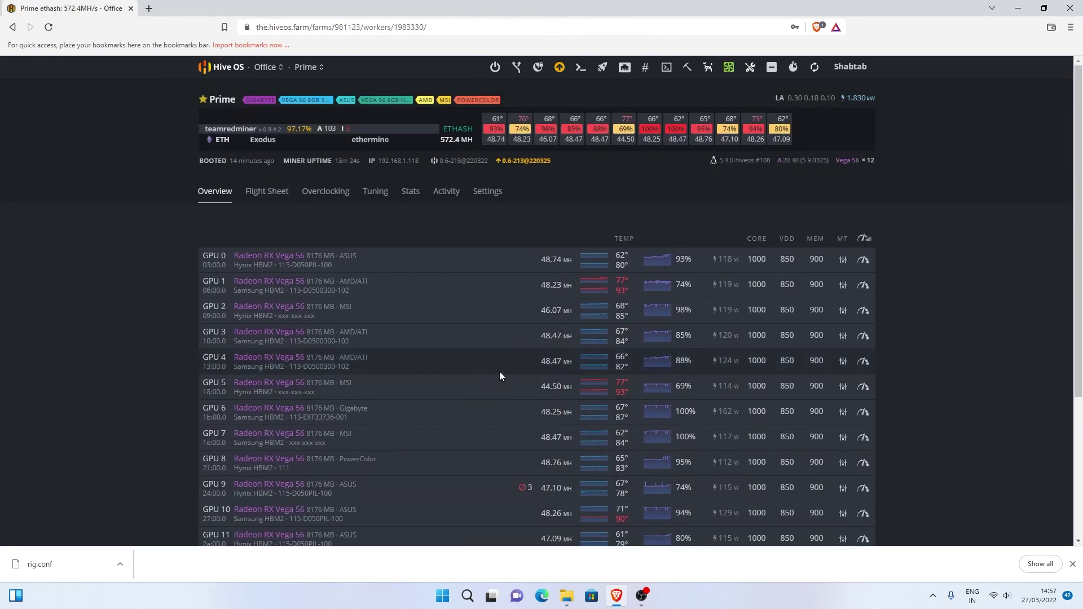
scroll(502, 371, "down", 3)
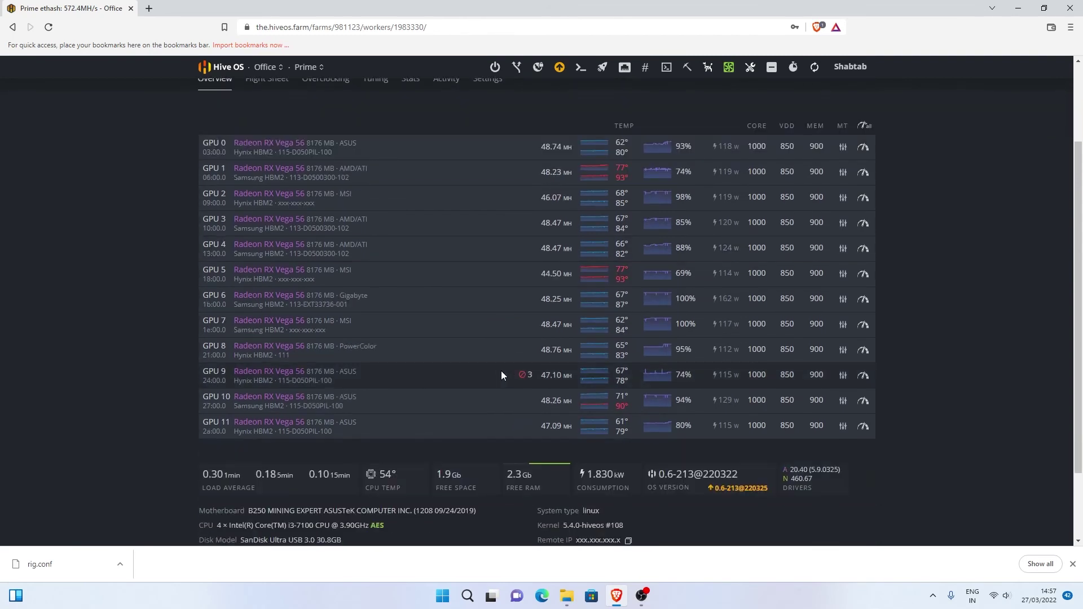
scroll(501, 375, "up", 3)
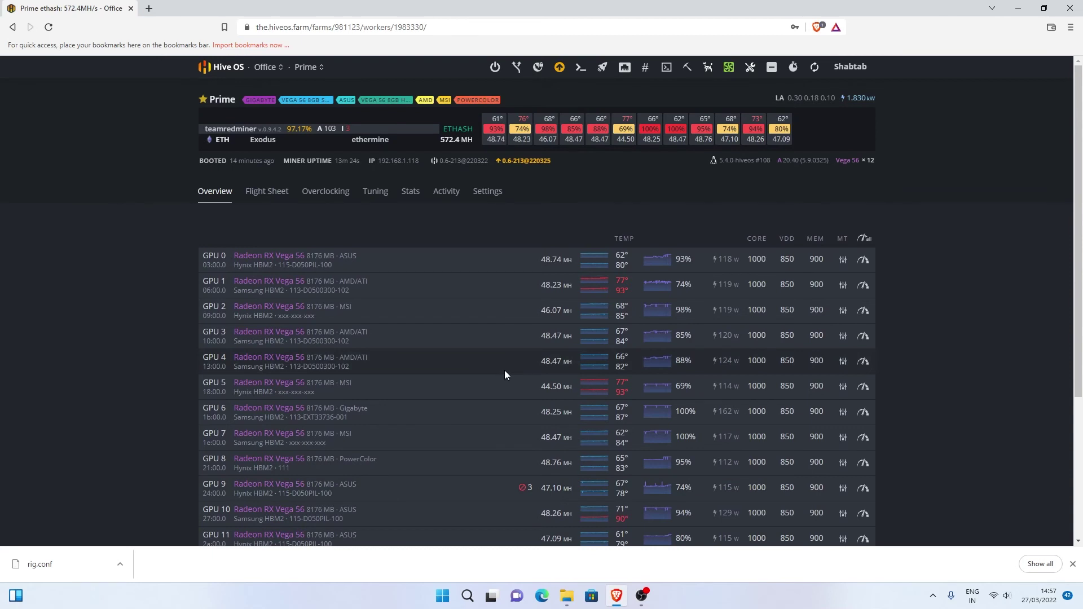
scroll(505, 370, "down", 3)
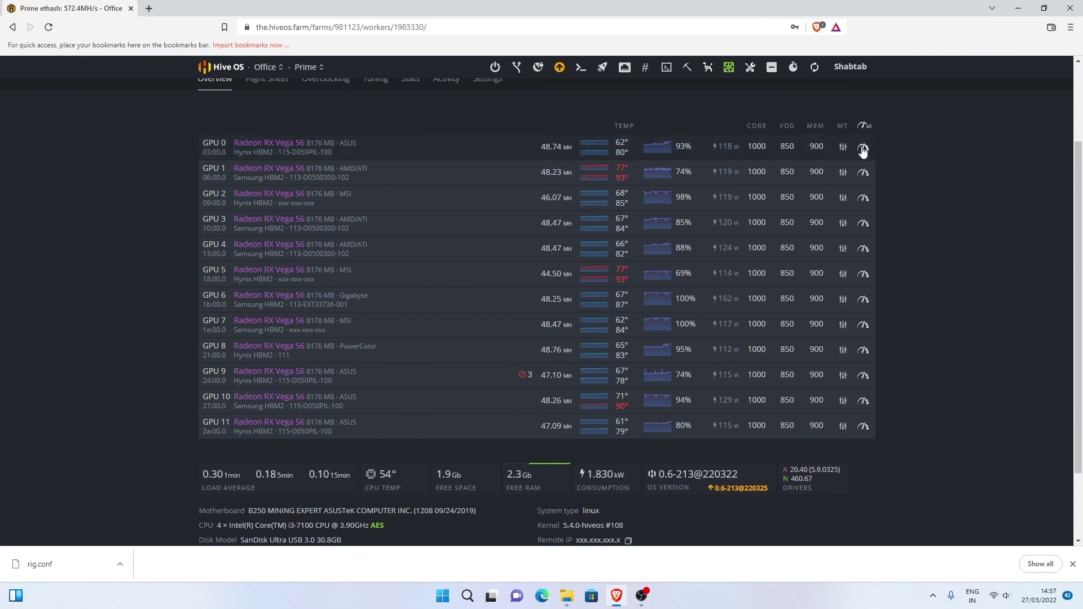
mouse_move(844, 148)
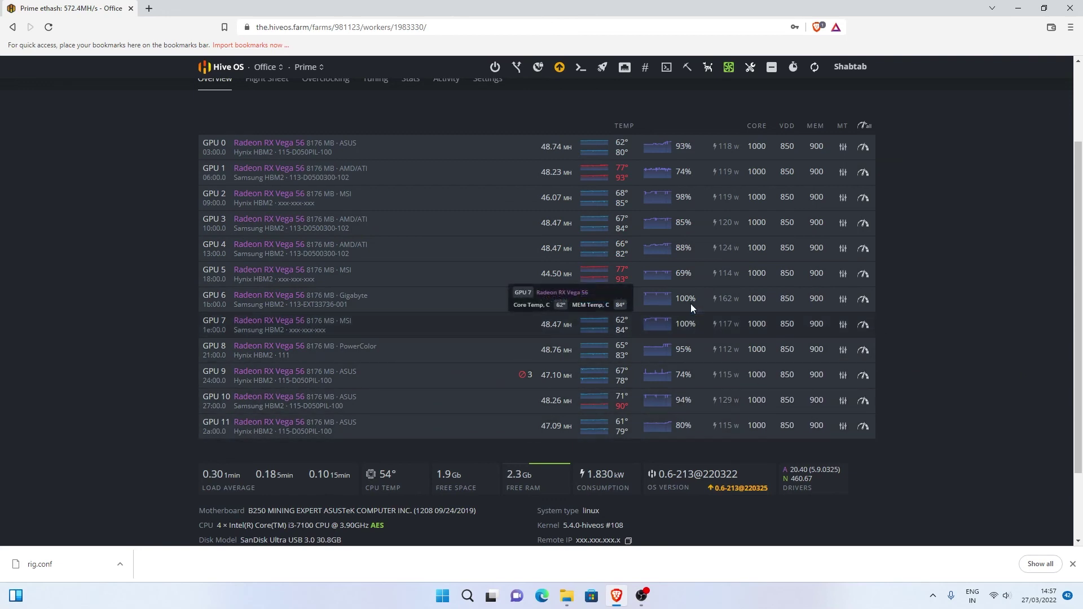
mouse_move(841, 262)
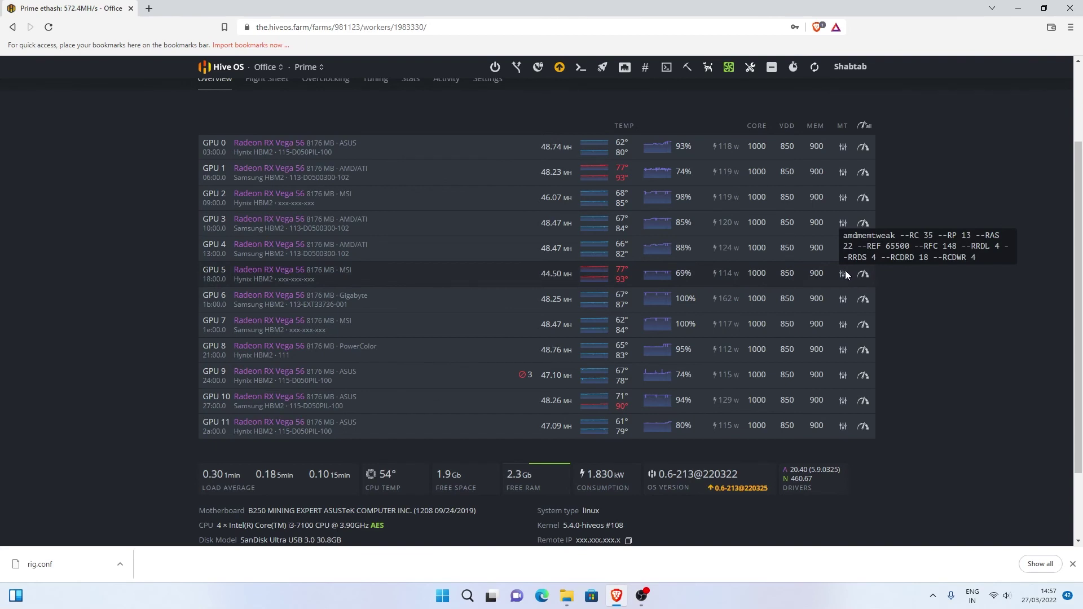
Step: Inspect GPU 0's core clock, core voltage and memory clock plus the example amdmemtweak commands, without applying changes
left_click(863, 148)
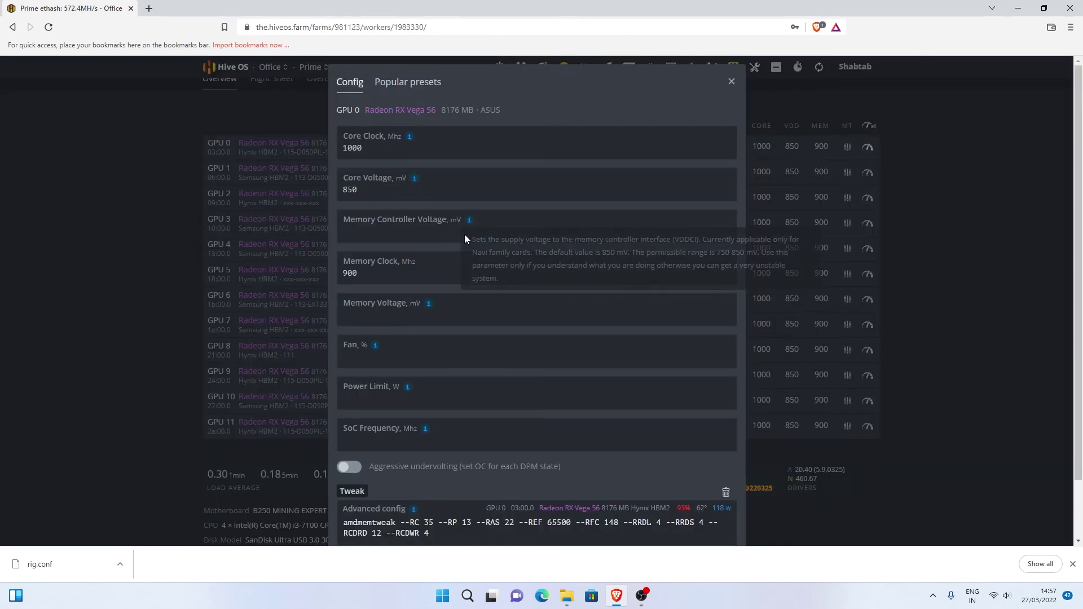
left_click(355, 148)
left_click(364, 189)
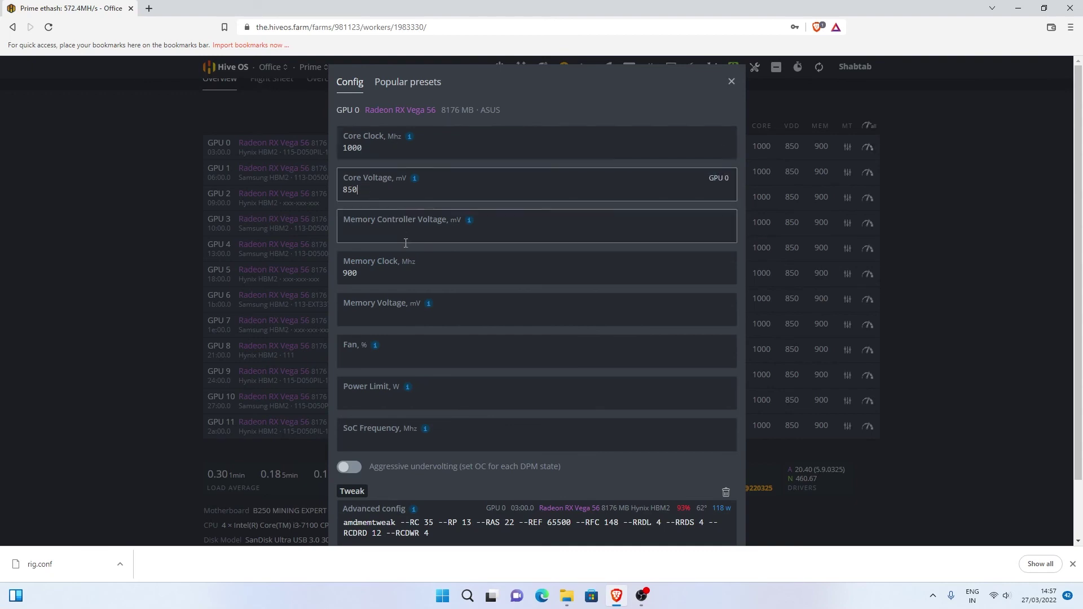
scroll(479, 305, "down", 2)
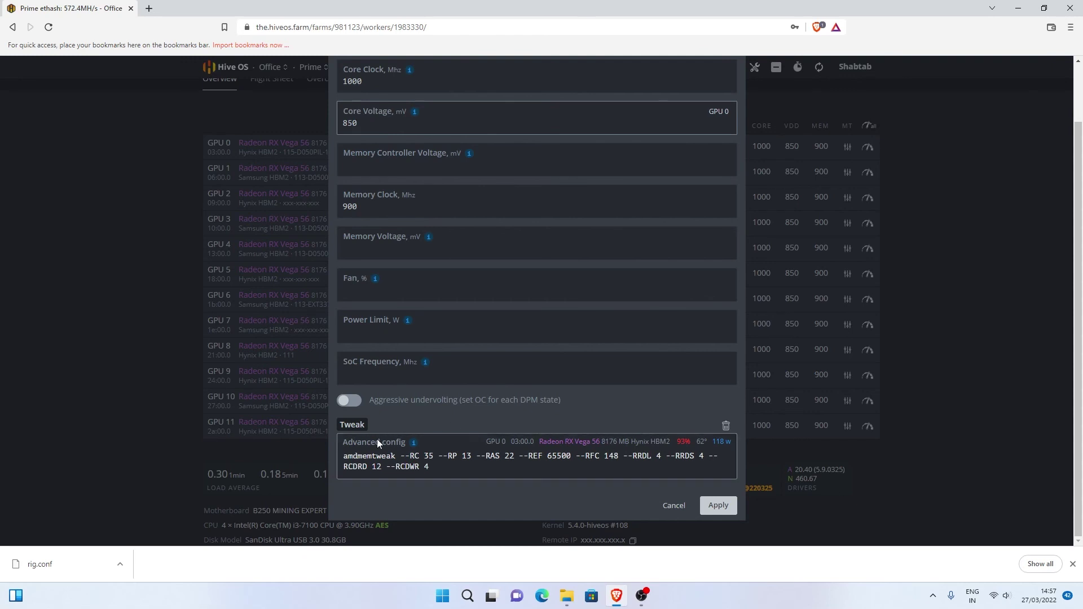
mouse_move(414, 445)
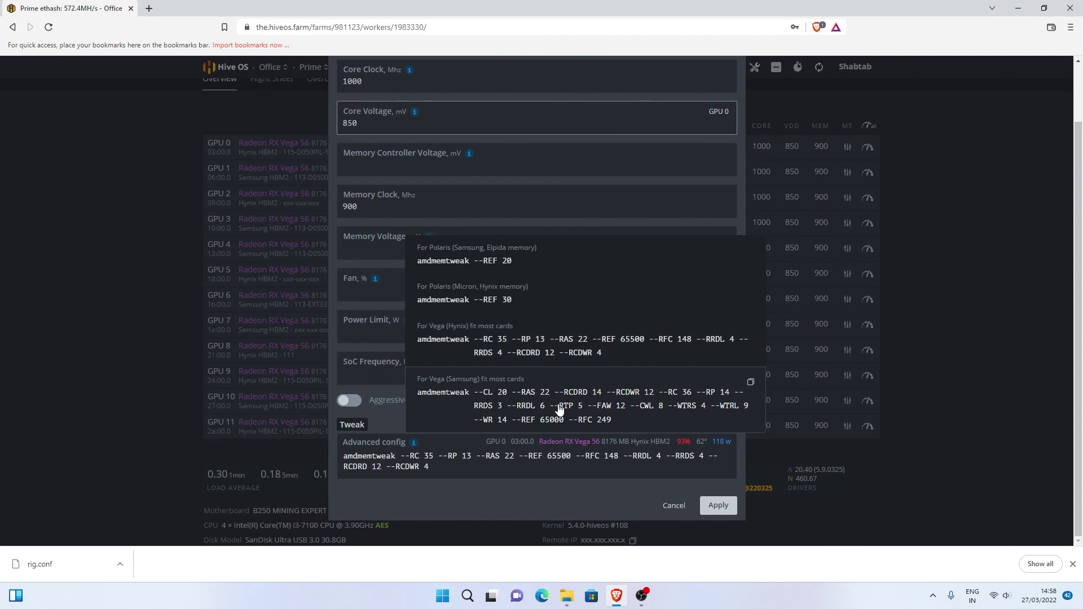
left_click(672, 504)
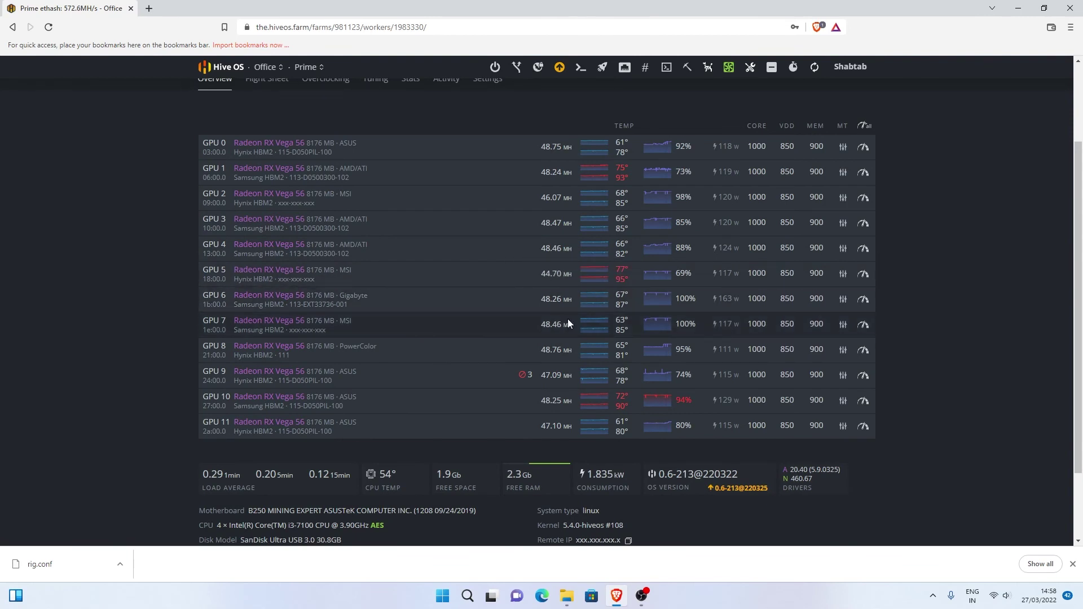
Step: Check the memory tweaks in Prime's GPU list and review the RCDRD value in GPU 0's advanced config, discarding any changes
scroll(623, 353, "down", 2)
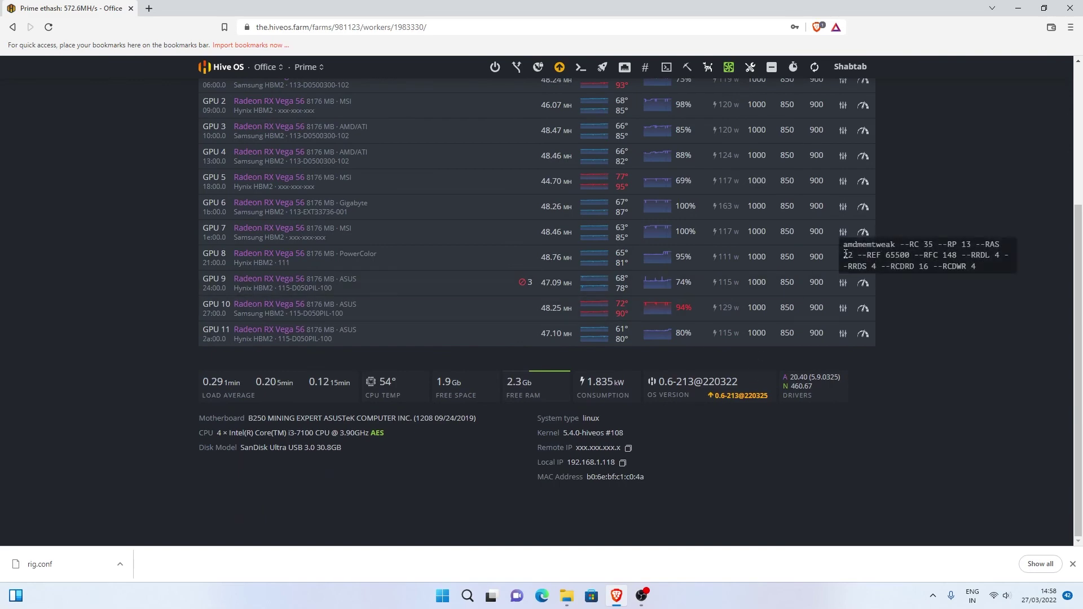
scroll(845, 302, "up", 3)
left_click(865, 168)
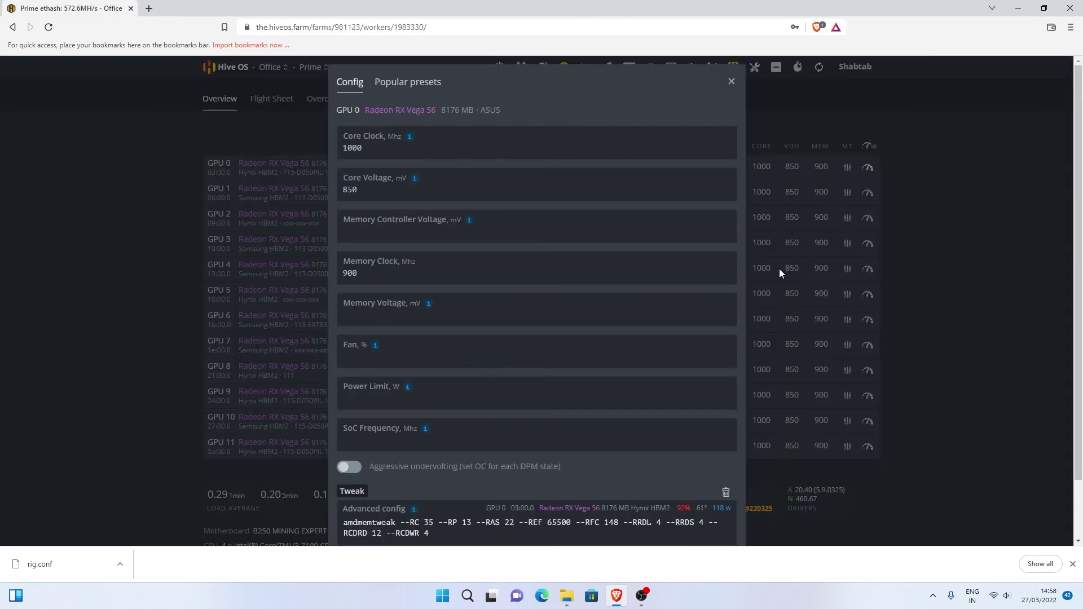
scroll(570, 404, "down", 2)
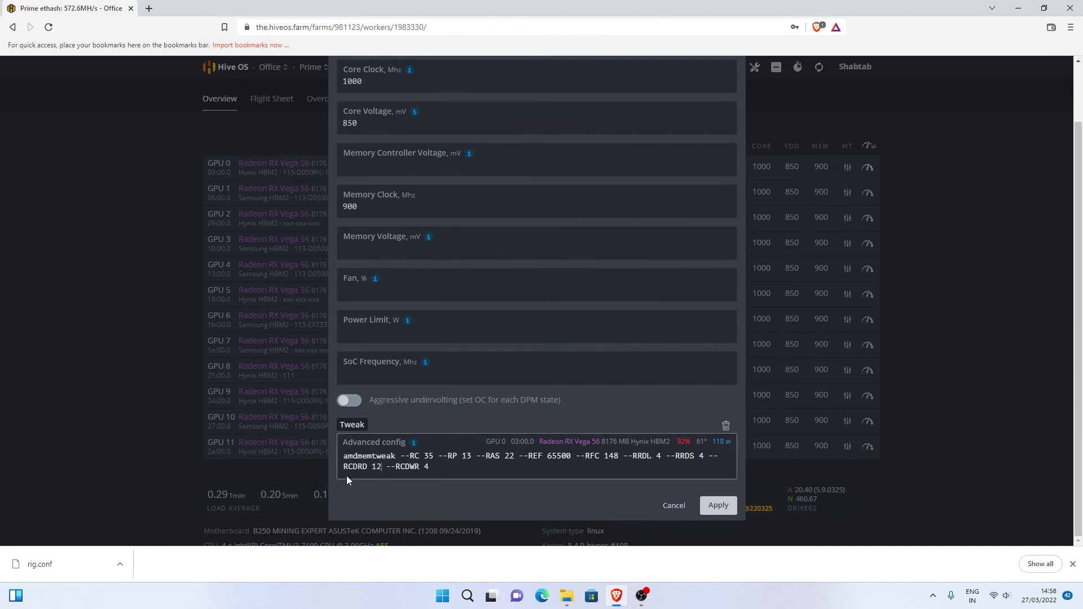
left_click(381, 468)
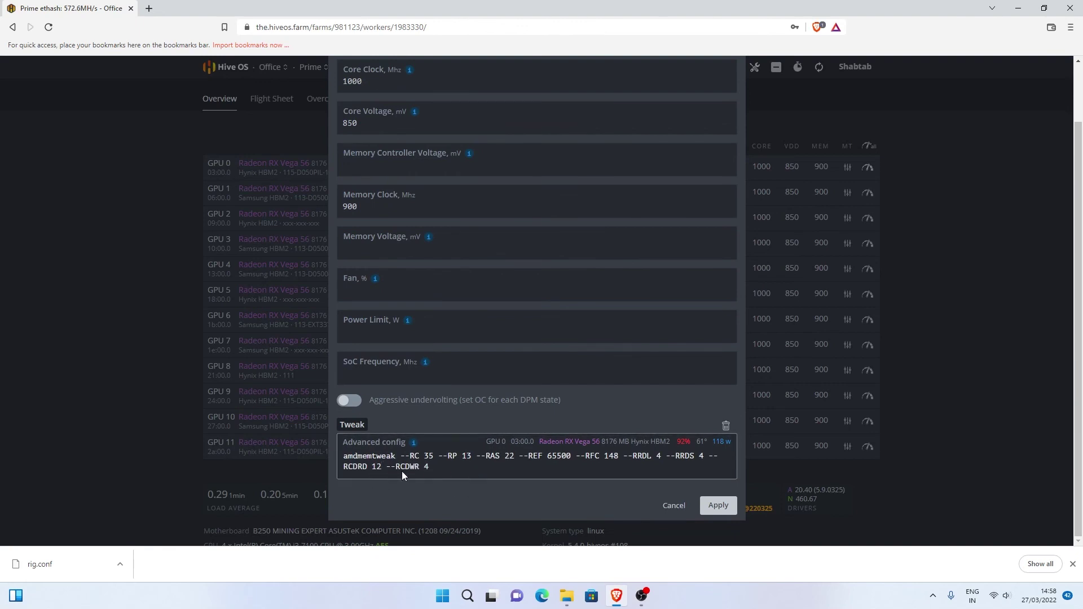
left_click(675, 506)
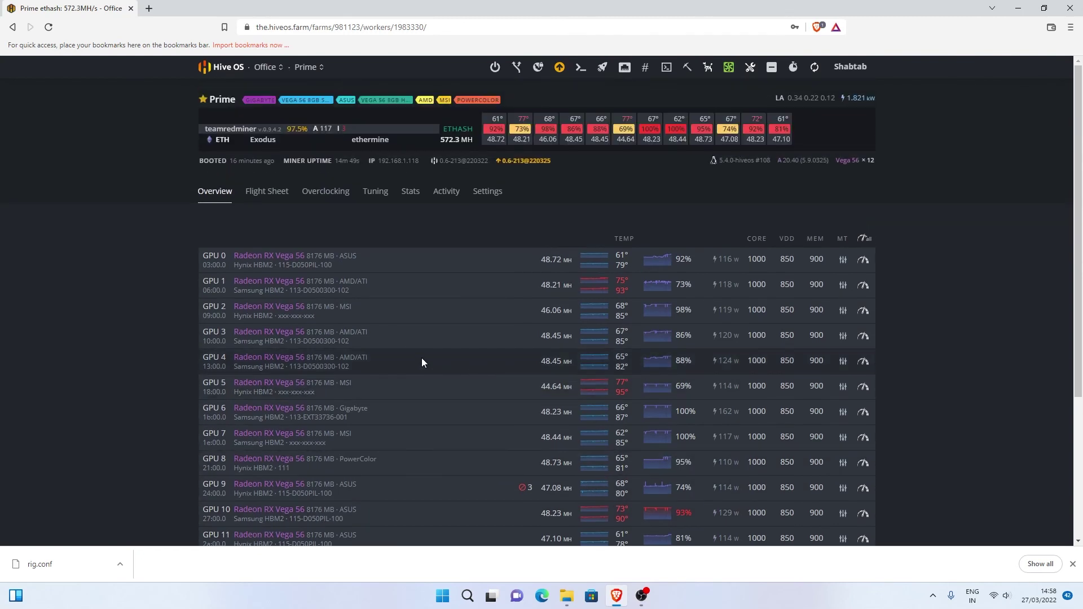
Step: Upgrade the Prime worker to Hive OS version 0.6-213@220325 and return to the farms overview
left_click(525, 162)
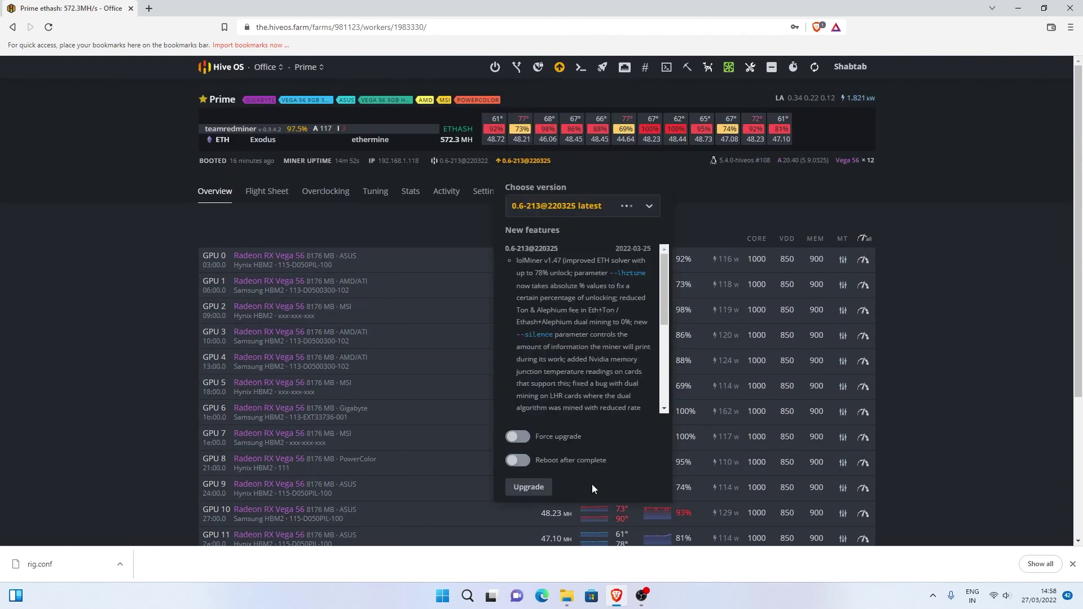
left_click(531, 487)
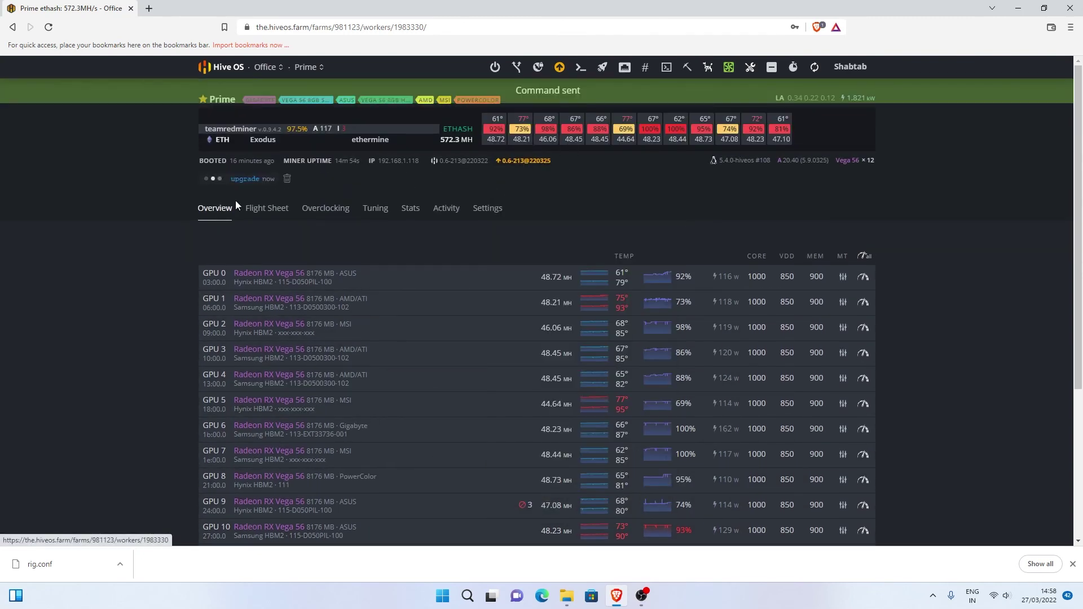
left_click(220, 68)
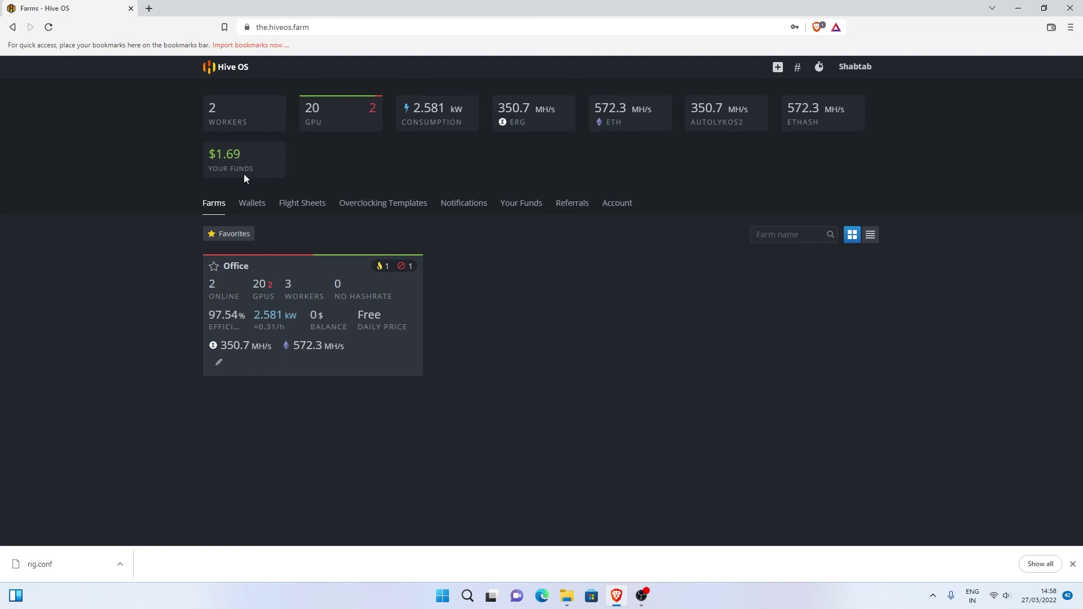
Step: Open the Office farm, check its Hiveon payout pool and view the farm settings
left_click(328, 310)
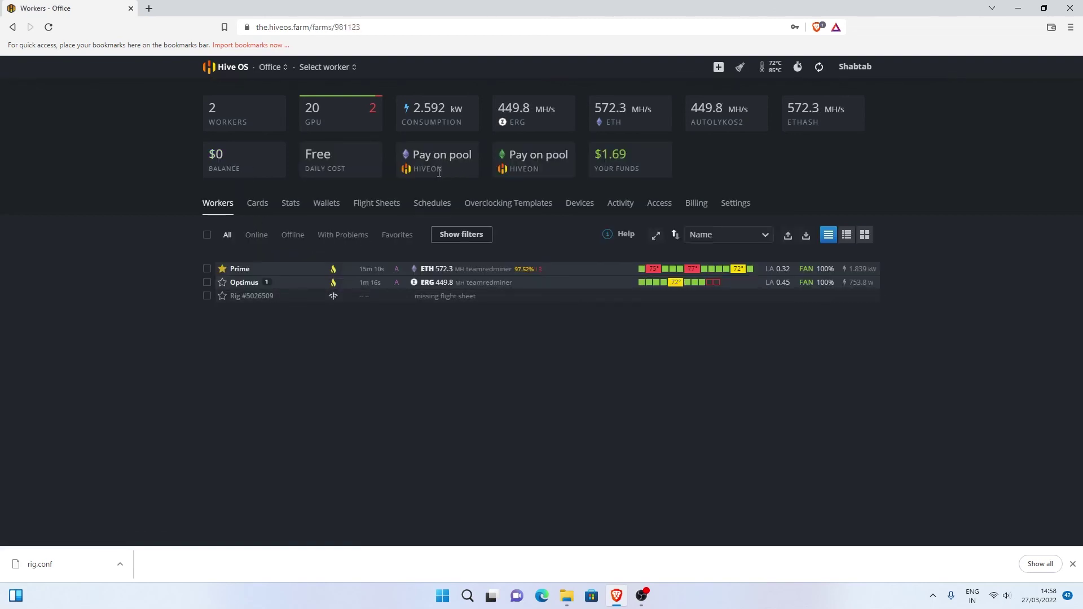
left_click_drag(440, 171, 416, 170)
left_click(735, 204)
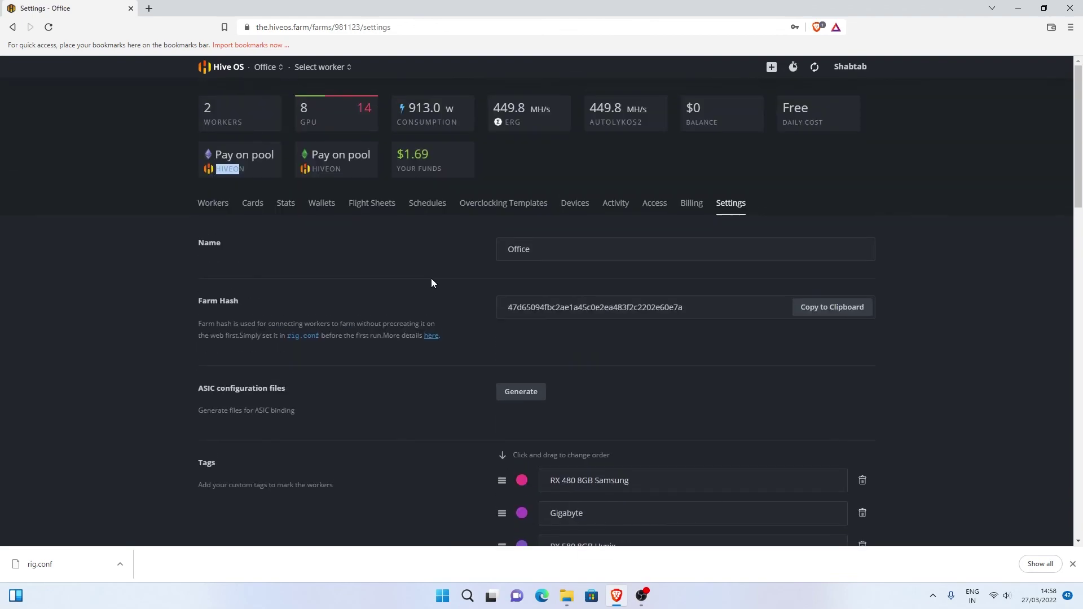
Step: Check the Office farm's worker list and the Optimus worker's upgrade status, finishing on the farms overview
left_click(223, 68)
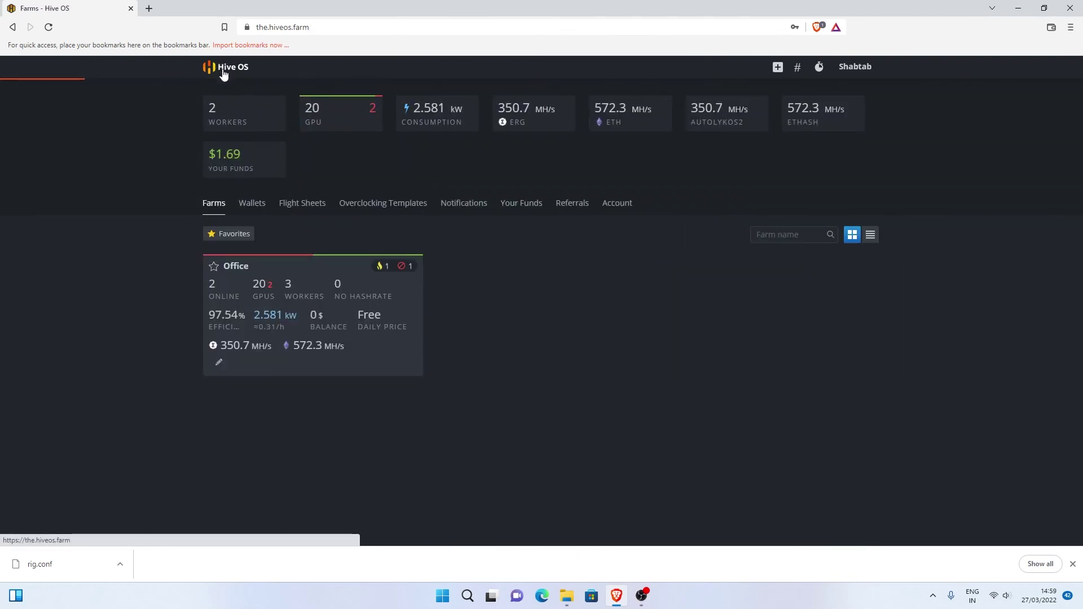
left_click(331, 252)
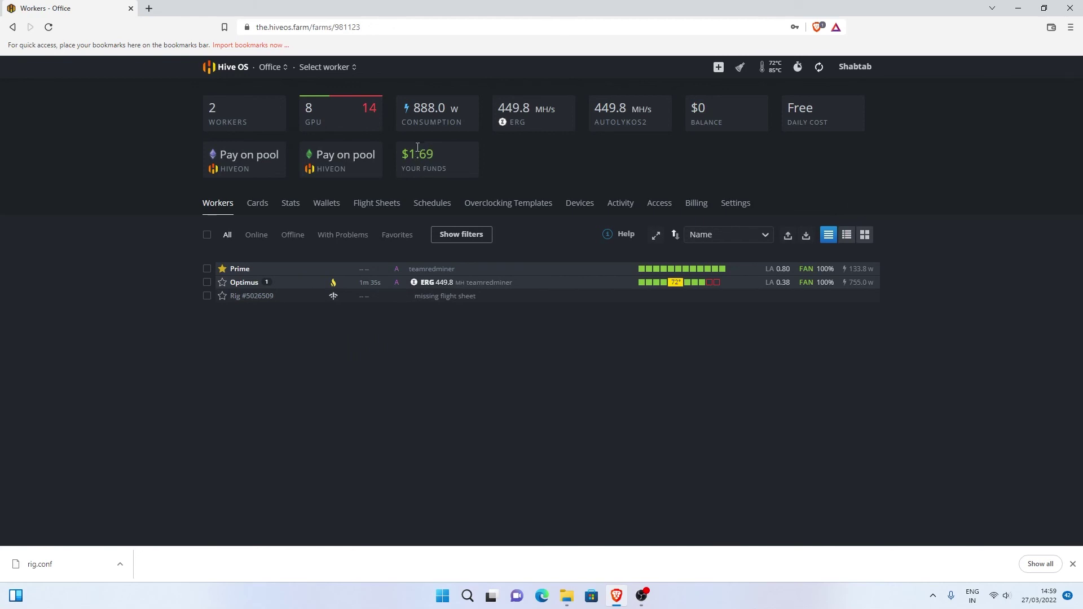
left_click(244, 284)
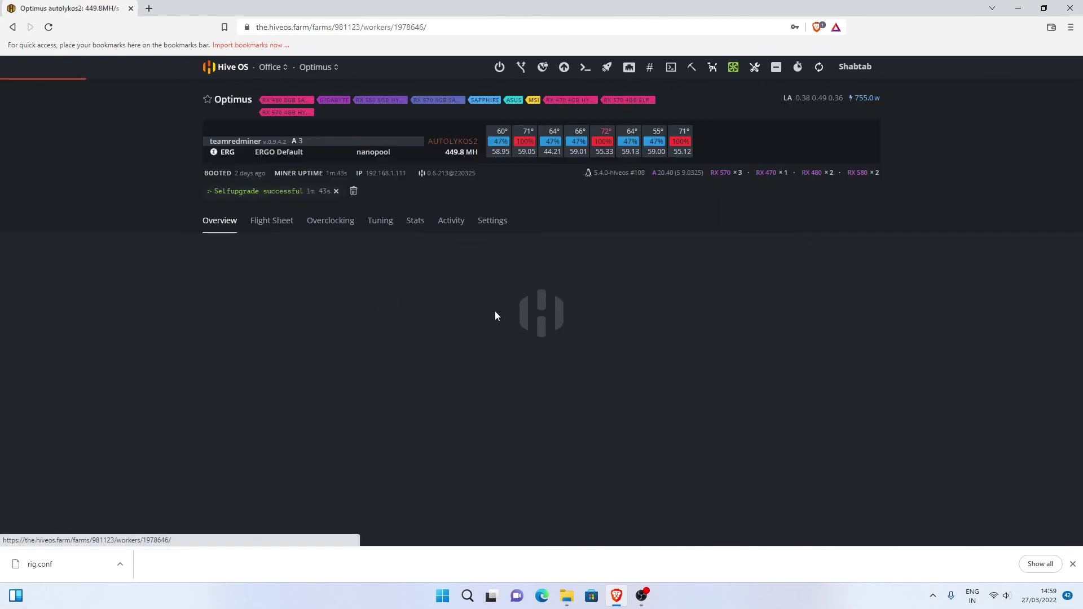
left_click(220, 68)
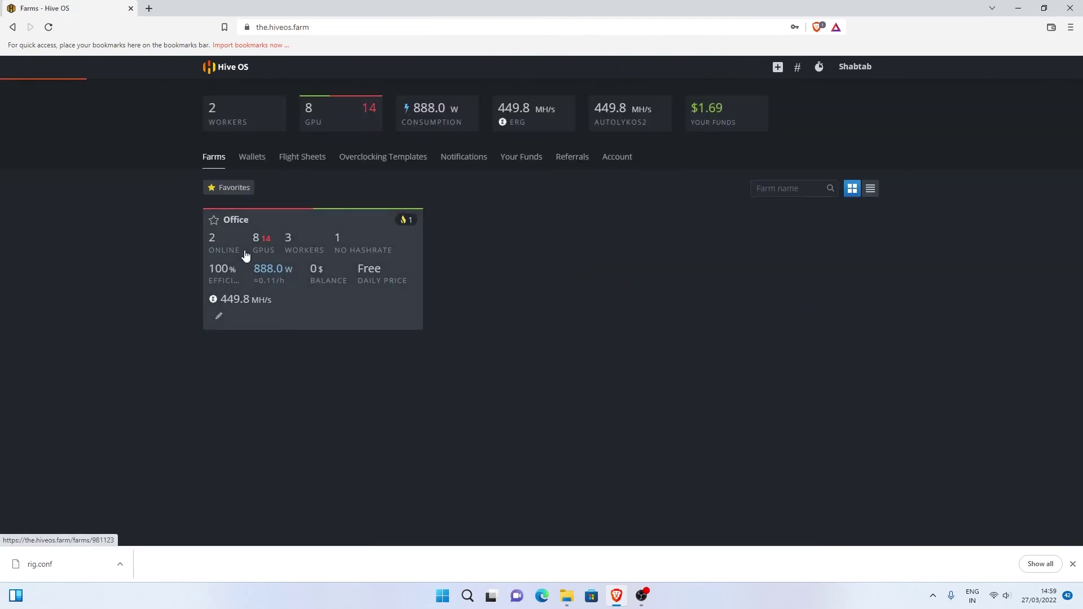